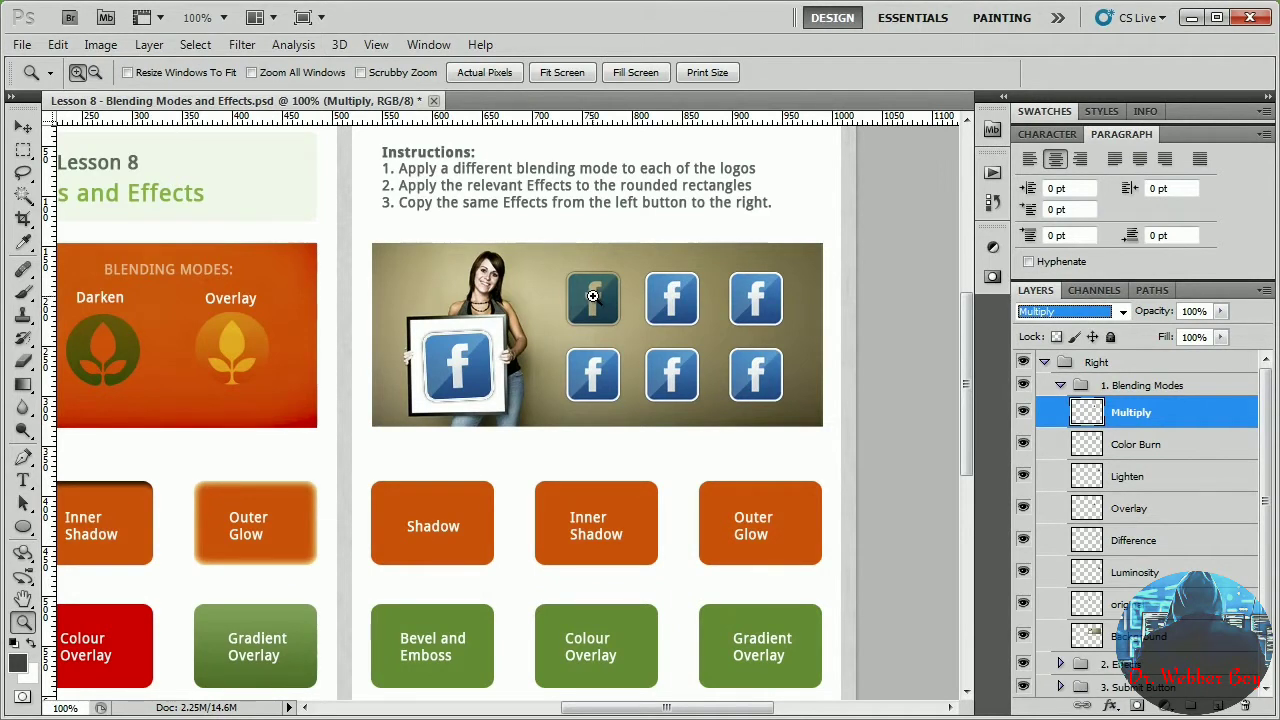
# Set the Color Burn layer's blend mode to Color Burn and the Lighten layer's blend mode to Lighten.
pyautogui.click(1185, 456)
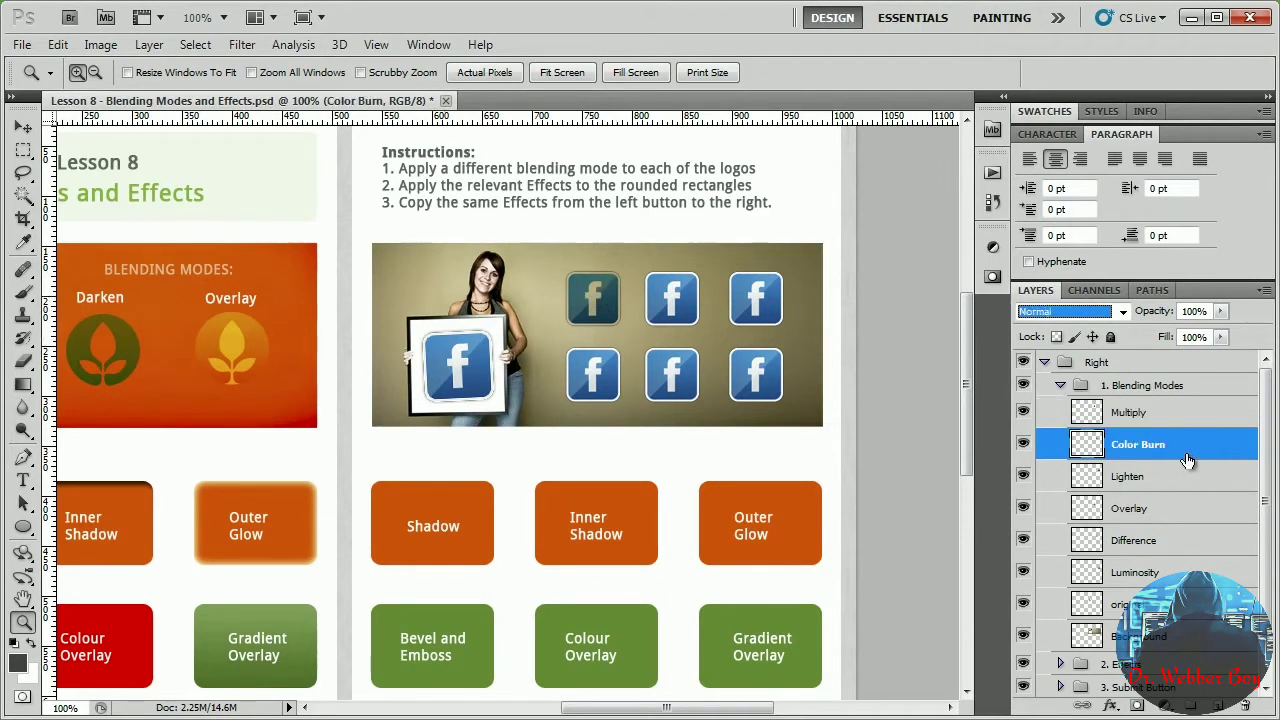
pyautogui.click(1125, 313)
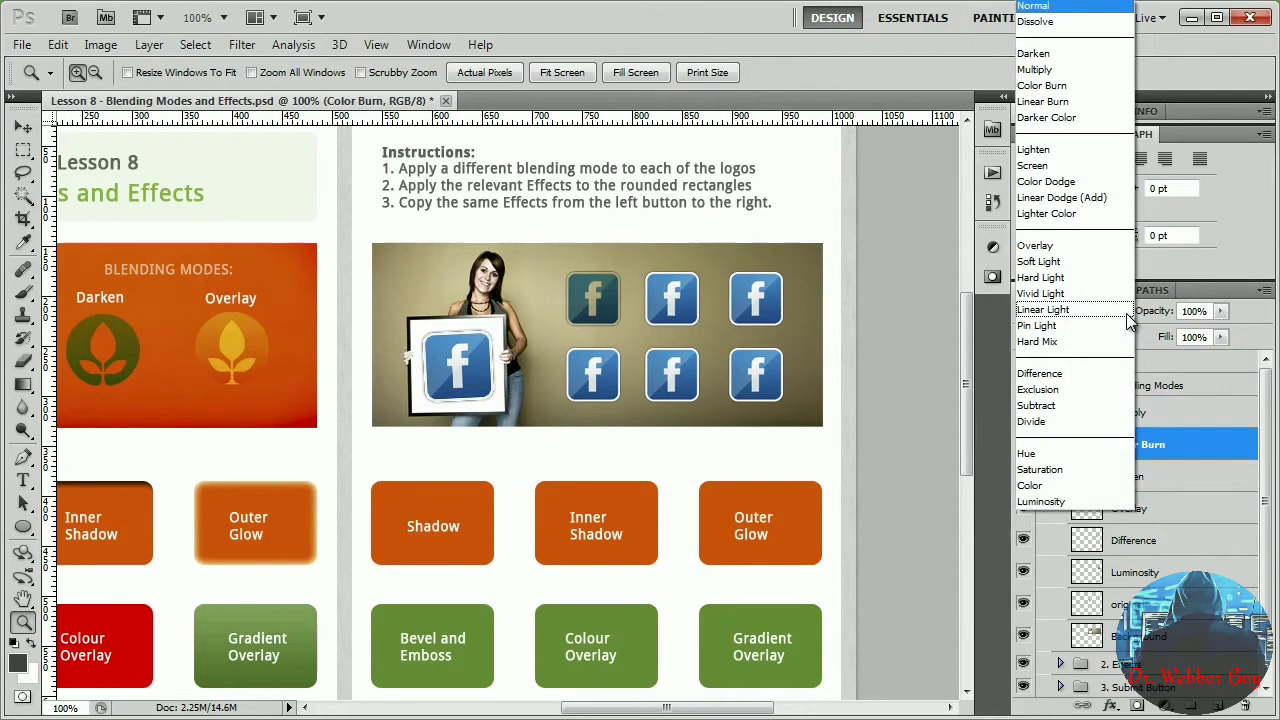
pyautogui.click(1073, 85)
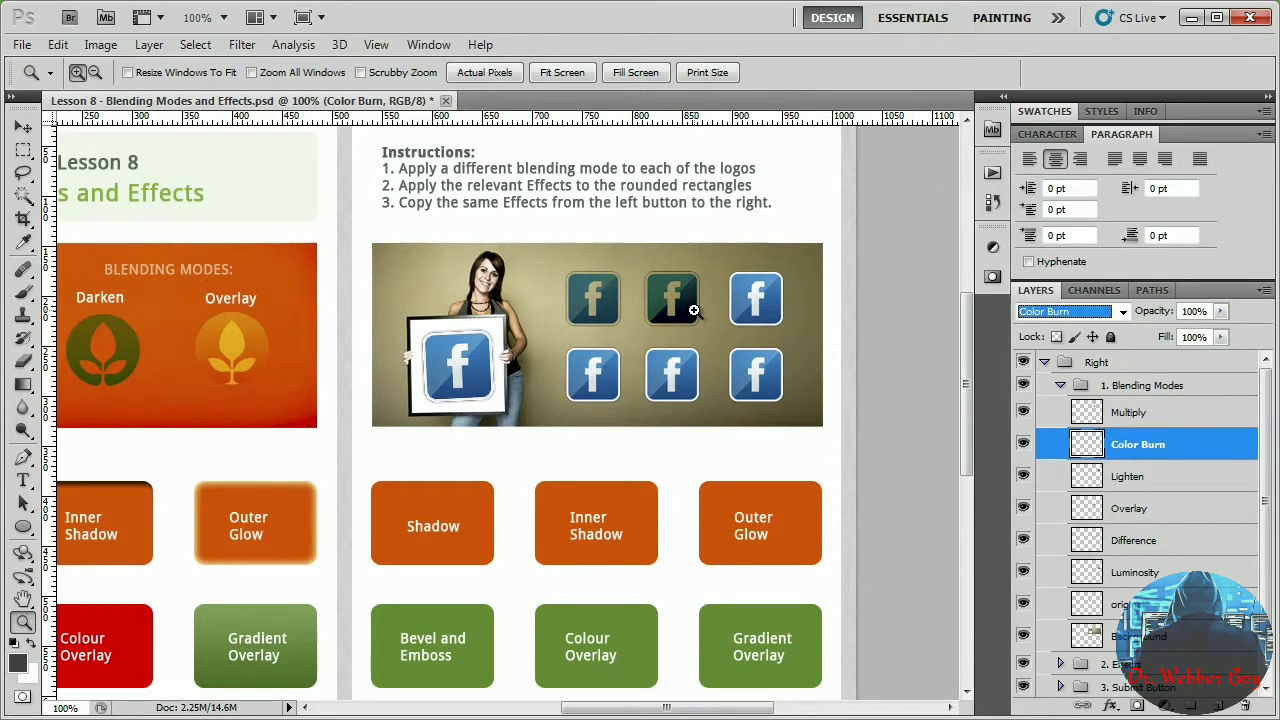
pyautogui.click(1135, 478)
pyautogui.click(1119, 313)
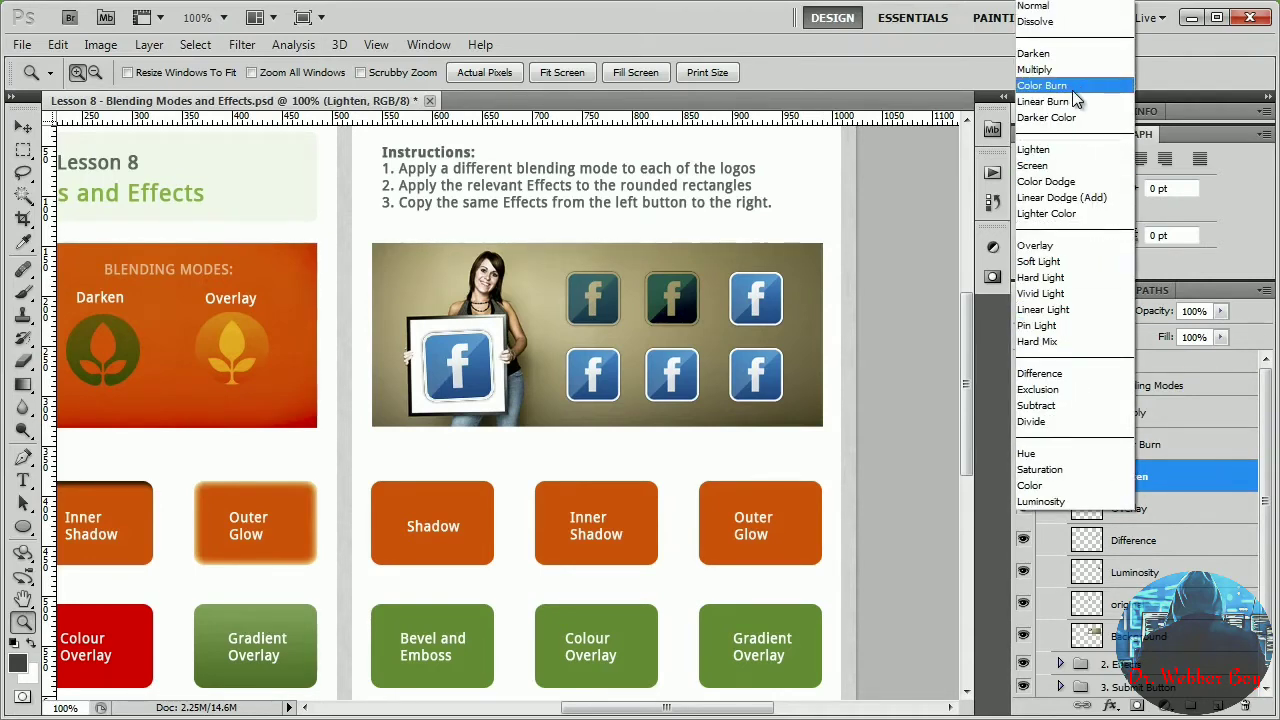
pyautogui.click(1035, 149)
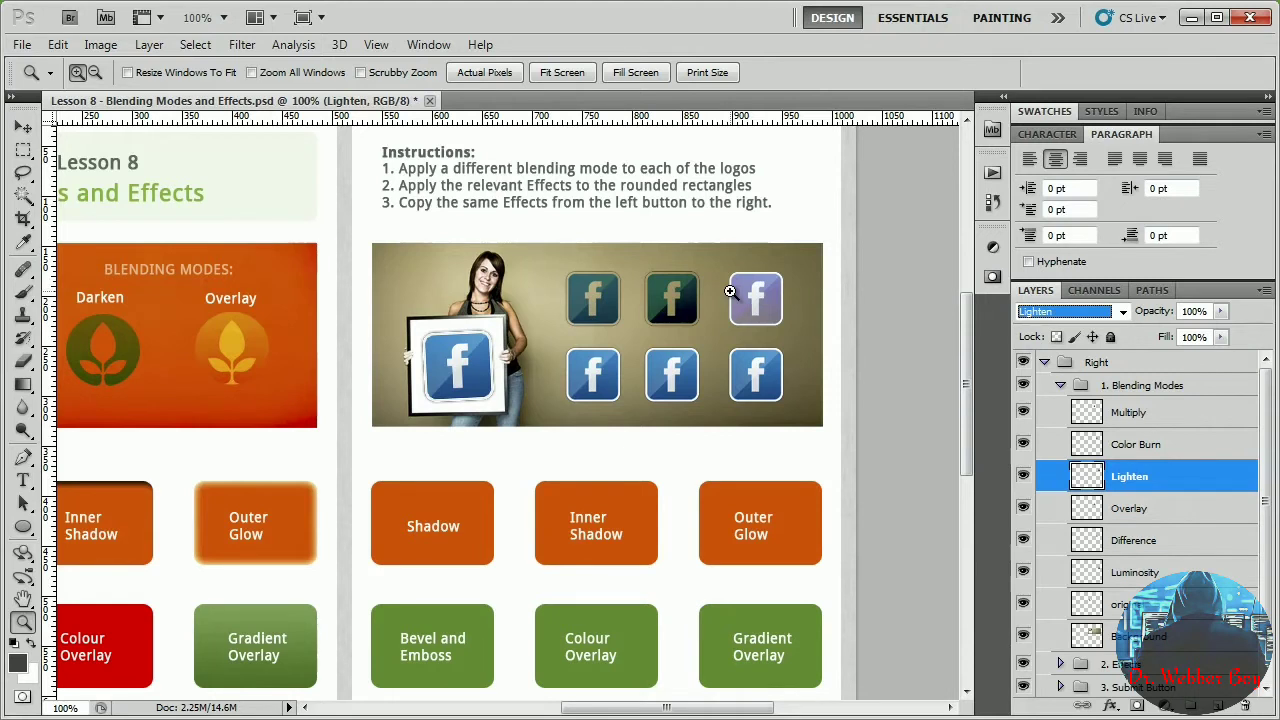
# Set the Overlay layer's blend mode to Overlay and the Difference layer's blend mode to Difference.
pyautogui.click(1130, 505)
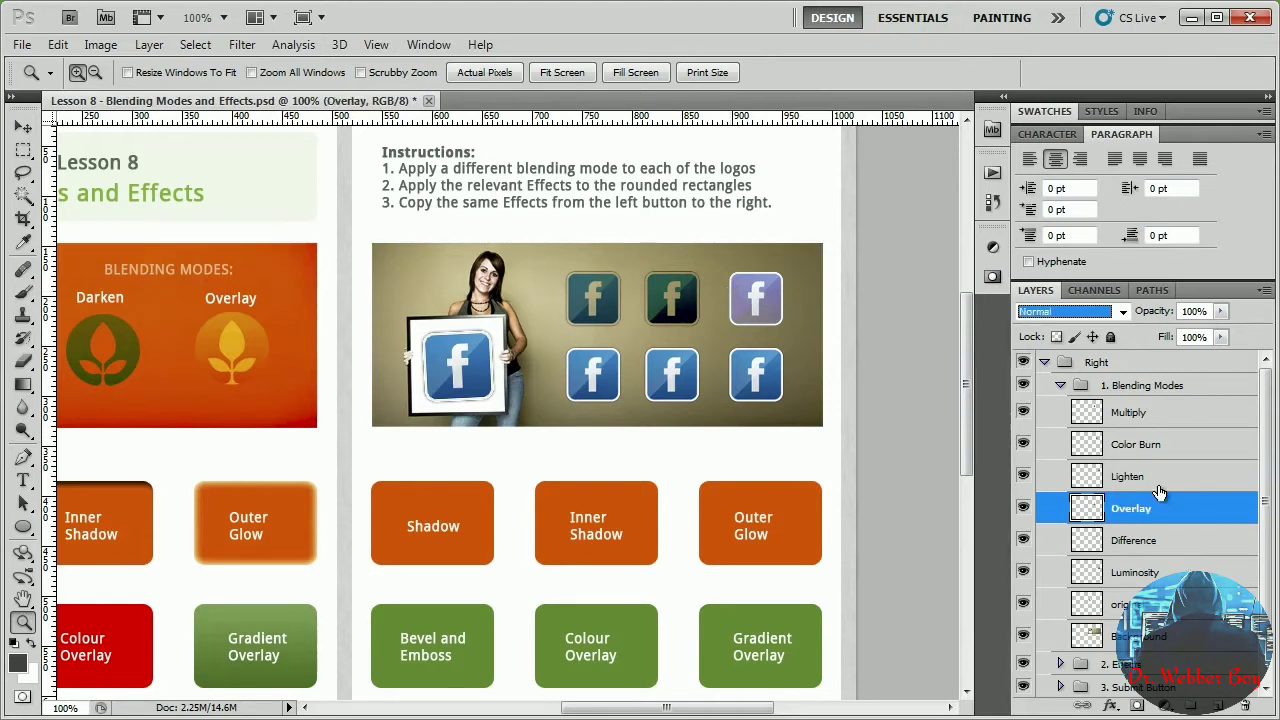
pyautogui.click(1124, 312)
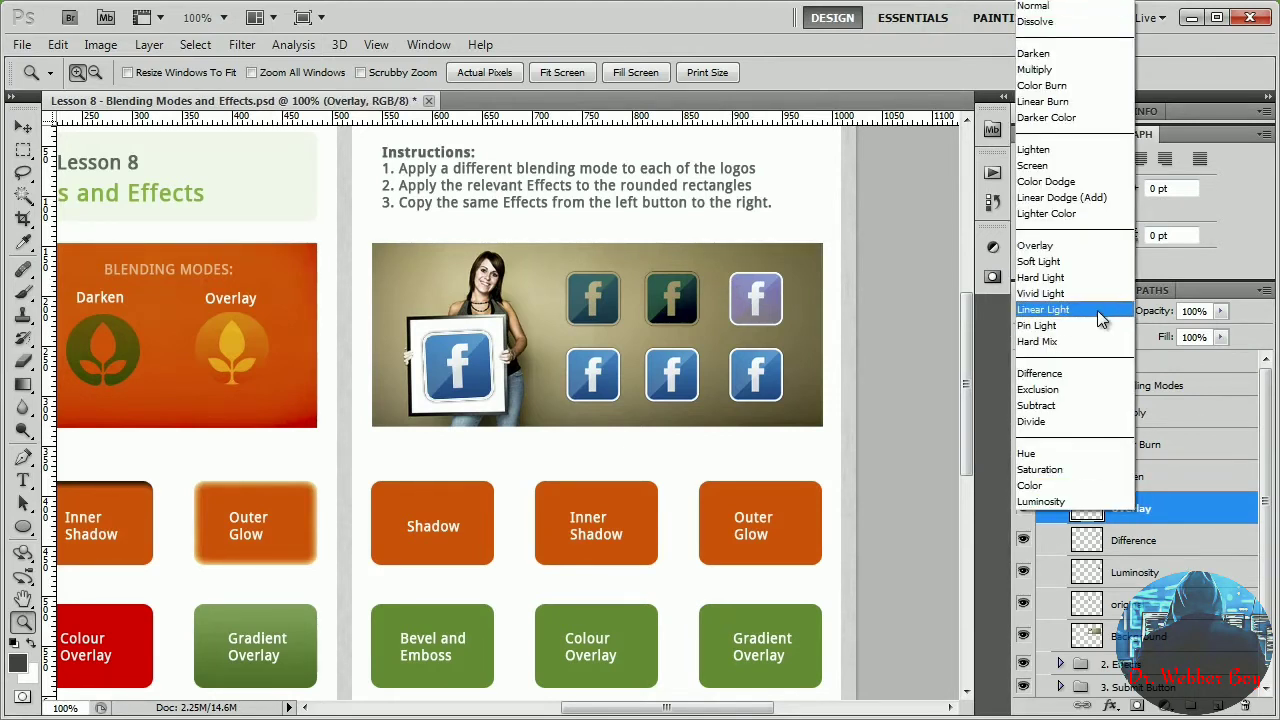
pyautogui.click(1071, 242)
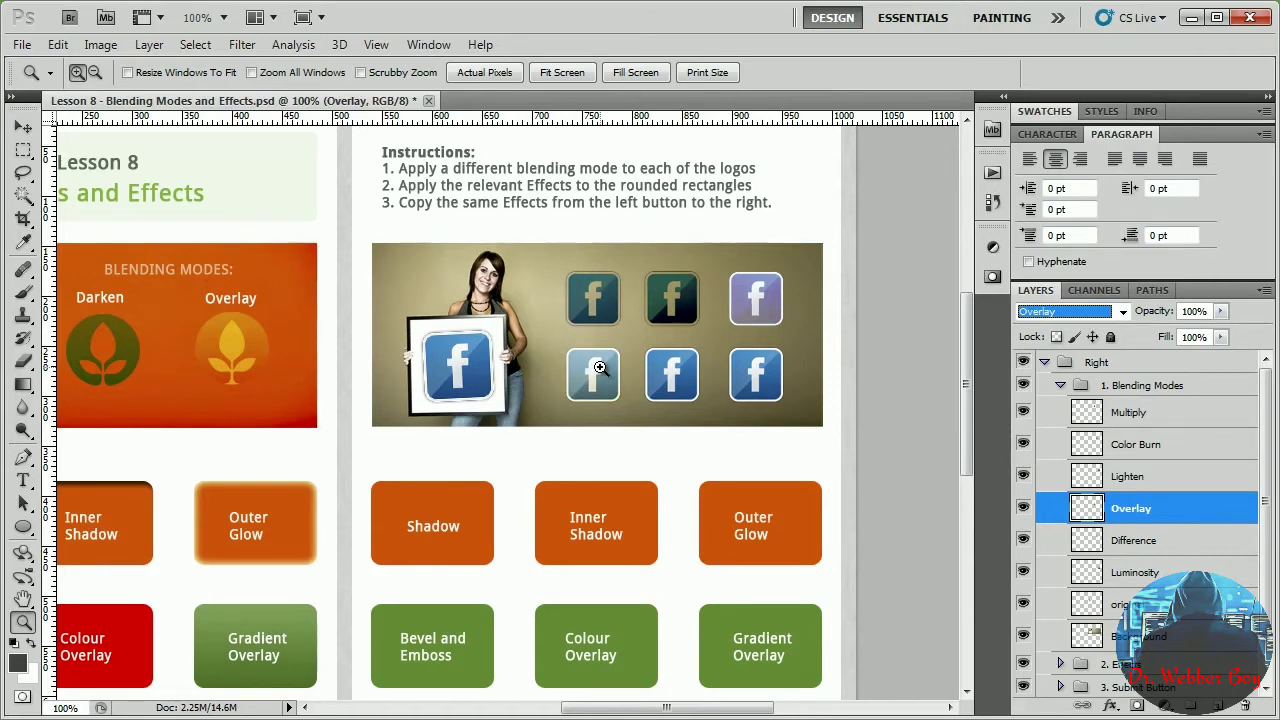
pyautogui.click(1150, 548)
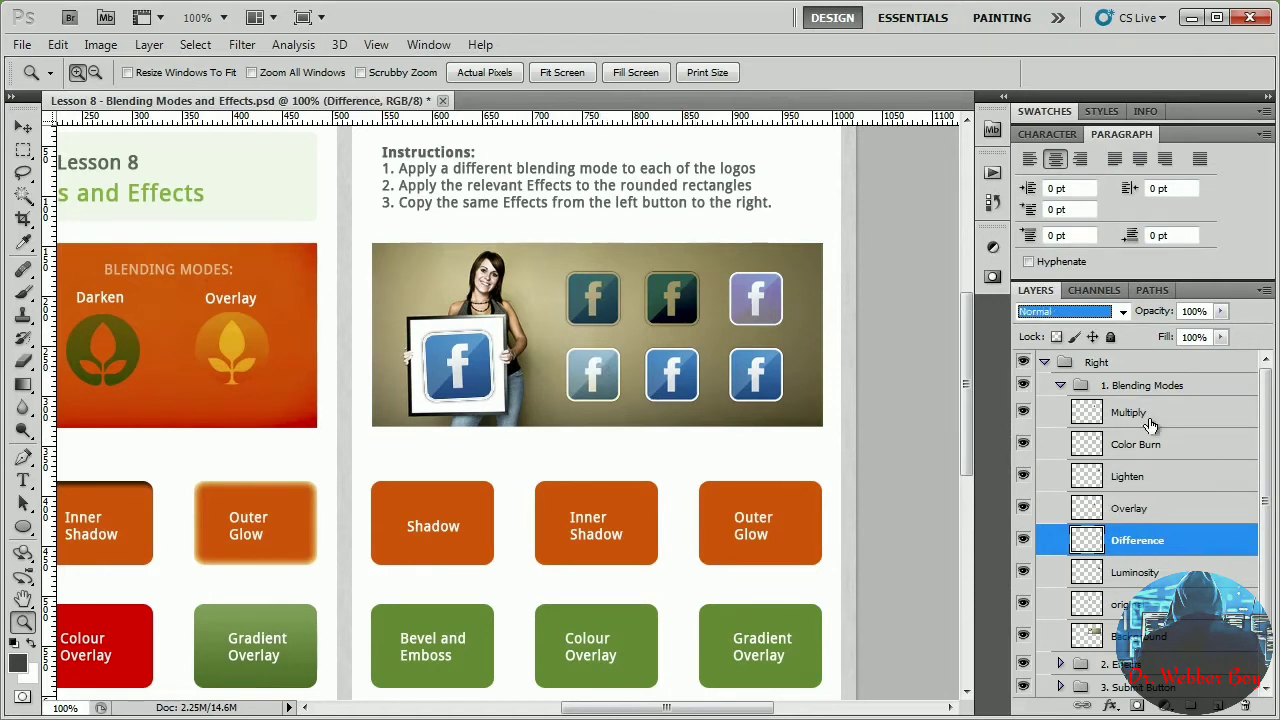
pyautogui.click(1125, 313)
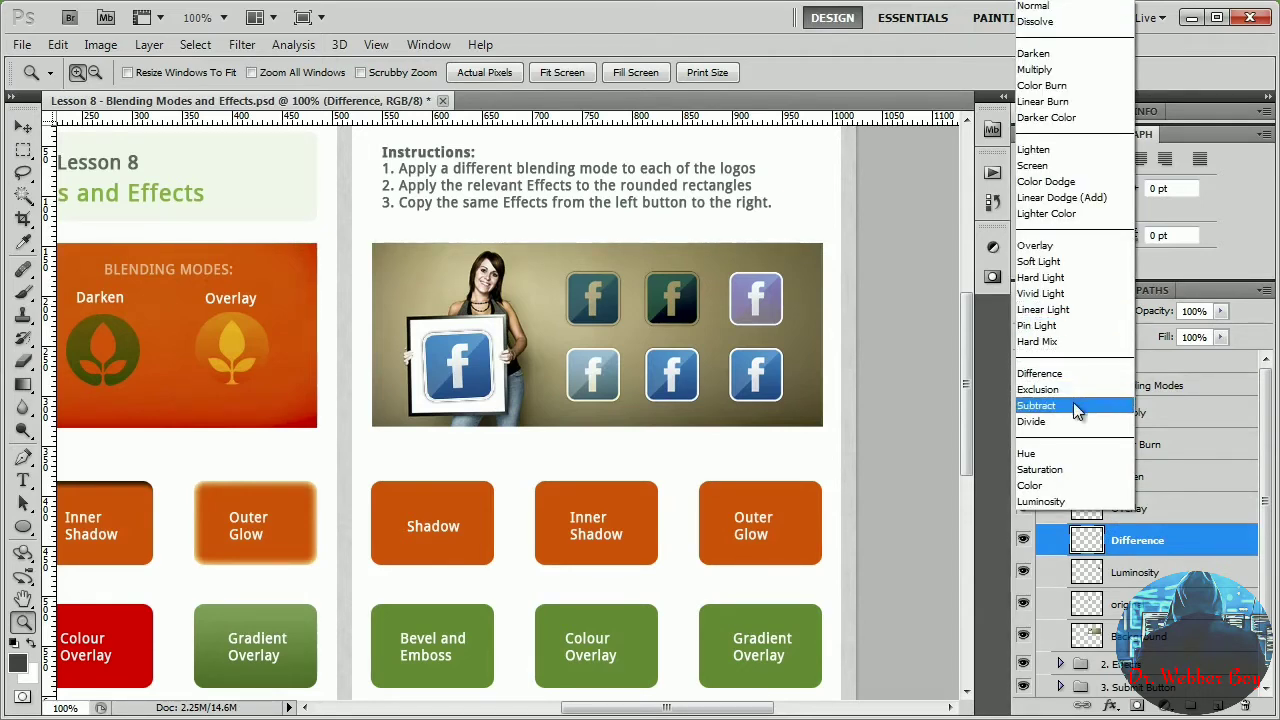
pyautogui.click(1040, 373)
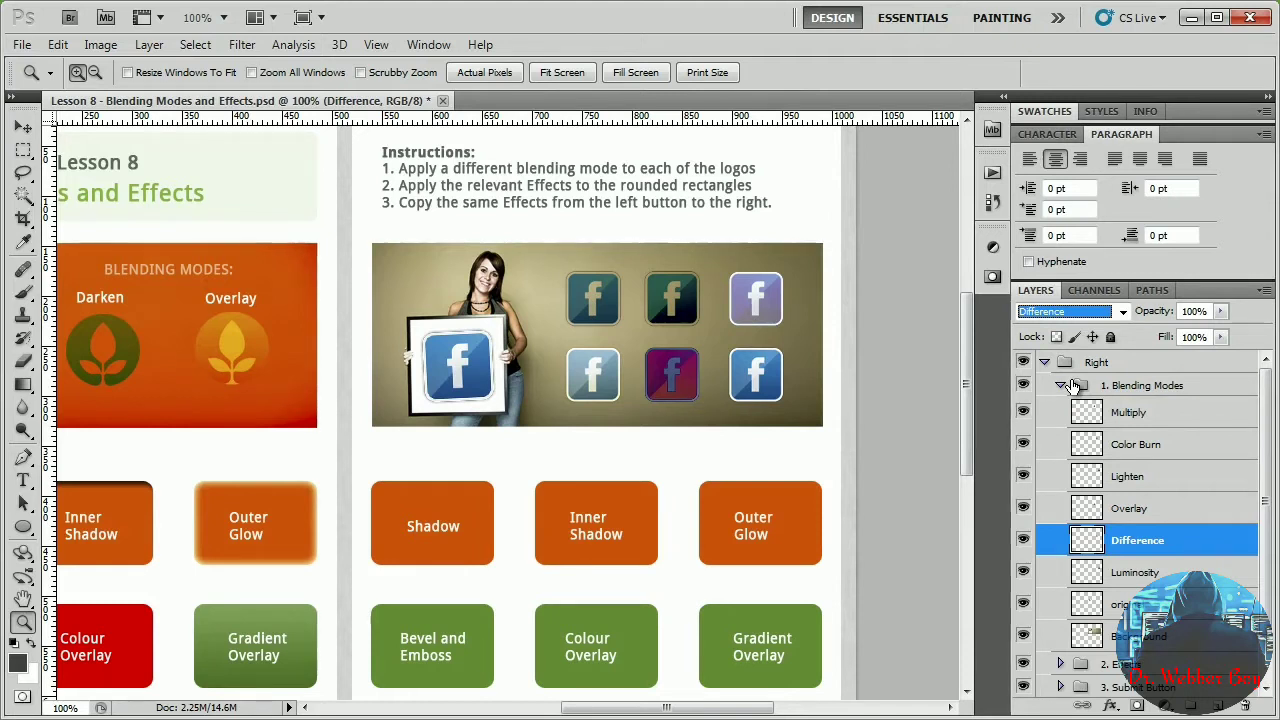
# Set the Luminosity layer's blend mode to Luminosity.
pyautogui.click(1160, 573)
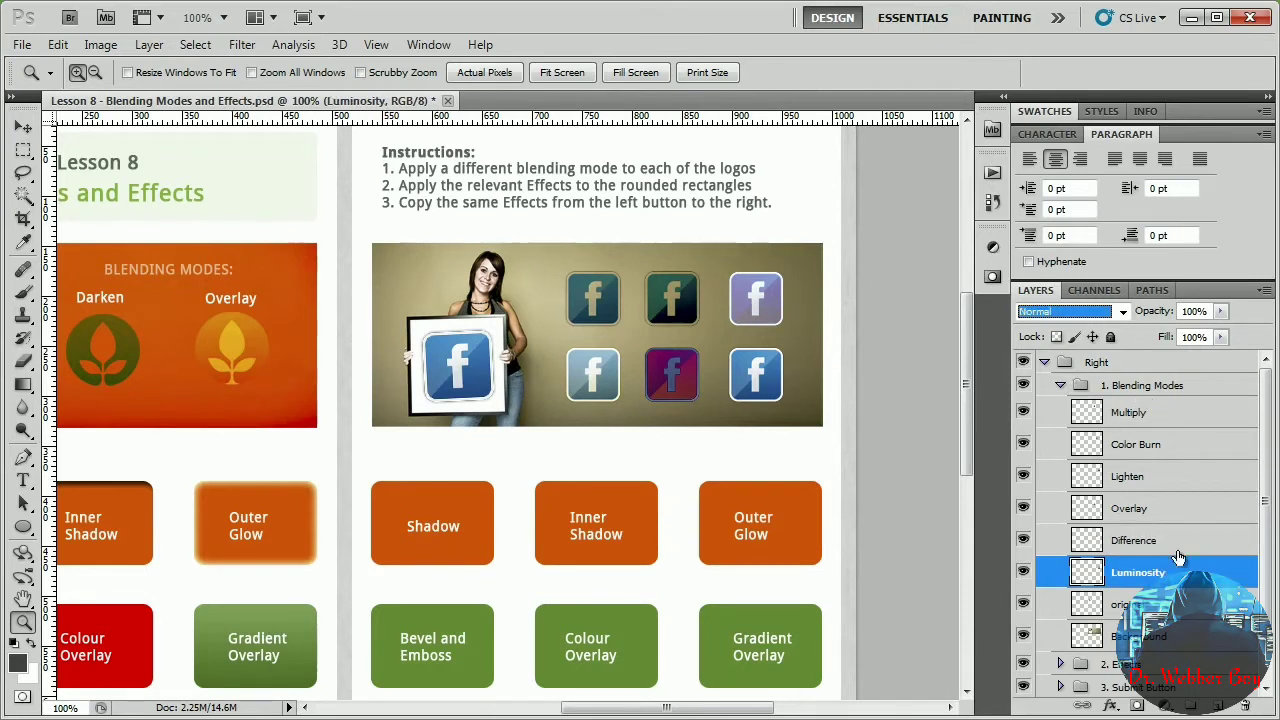
pyautogui.click(1119, 312)
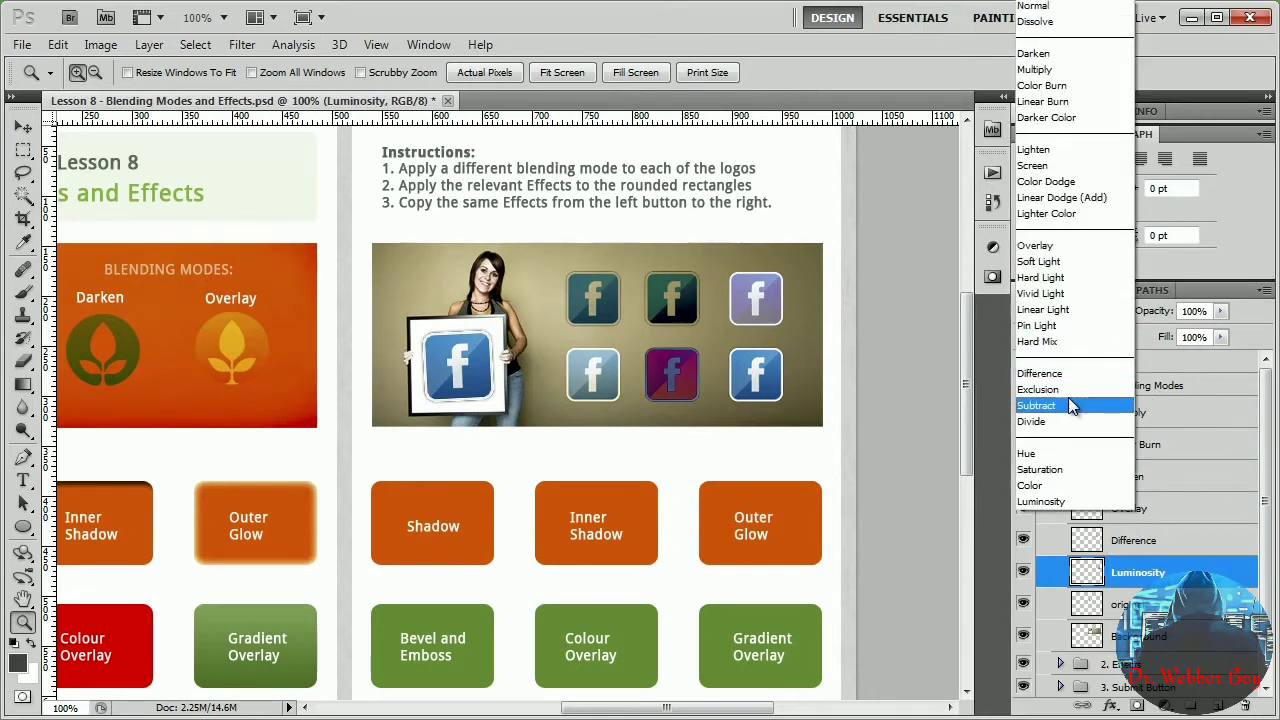
pyautogui.click(1072, 503)
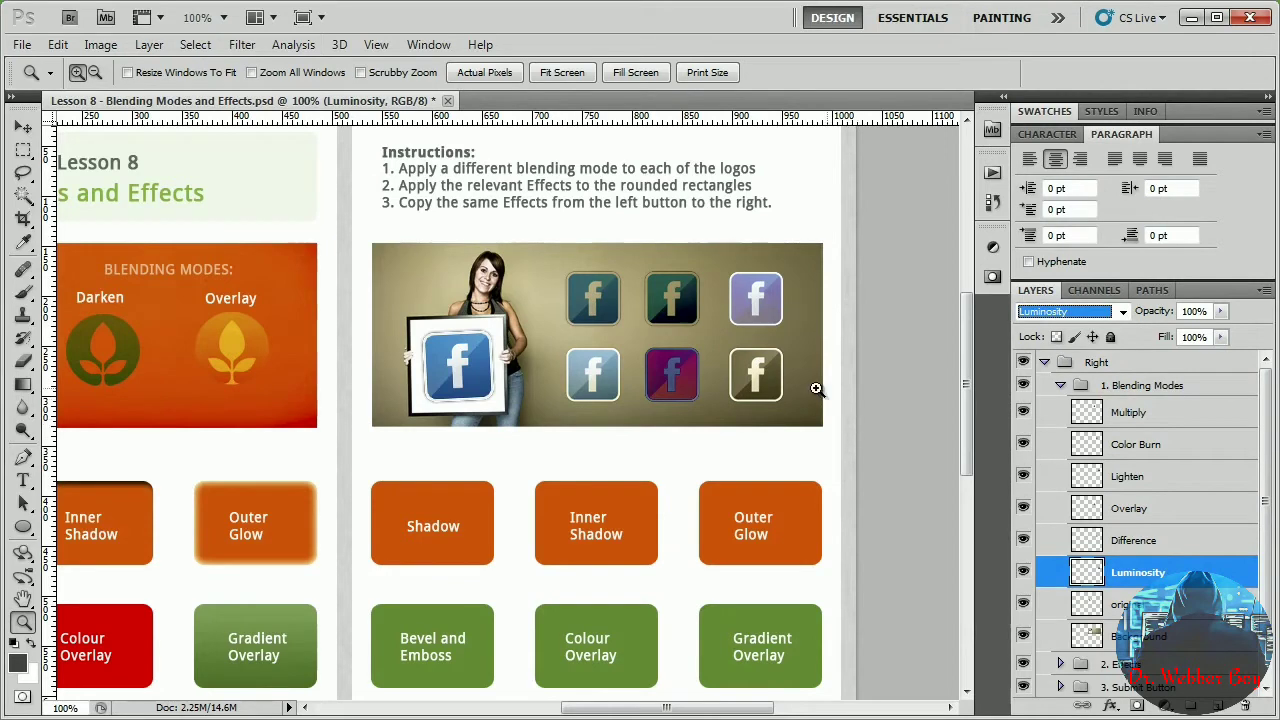
# Examine the logos up close and toggle the original logo layer's visibility off and on to compare it with the background photo.
pyautogui.click(767, 387)
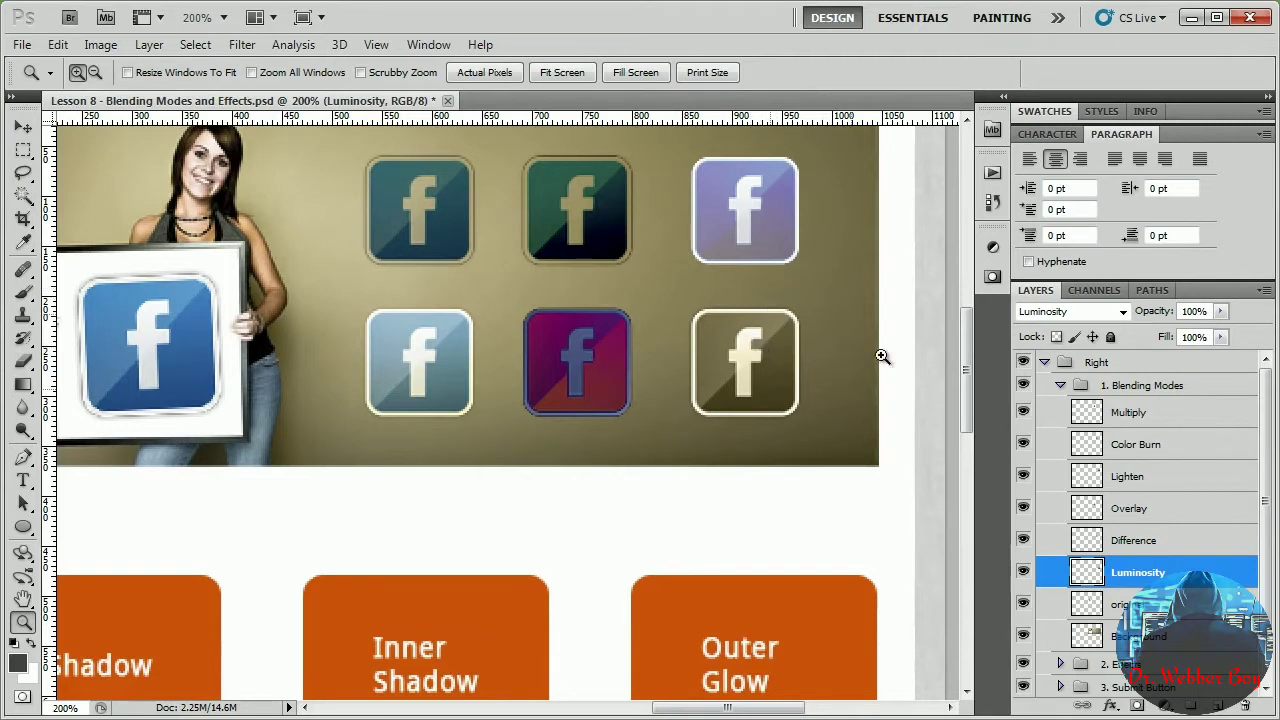
pyautogui.click(1115, 604)
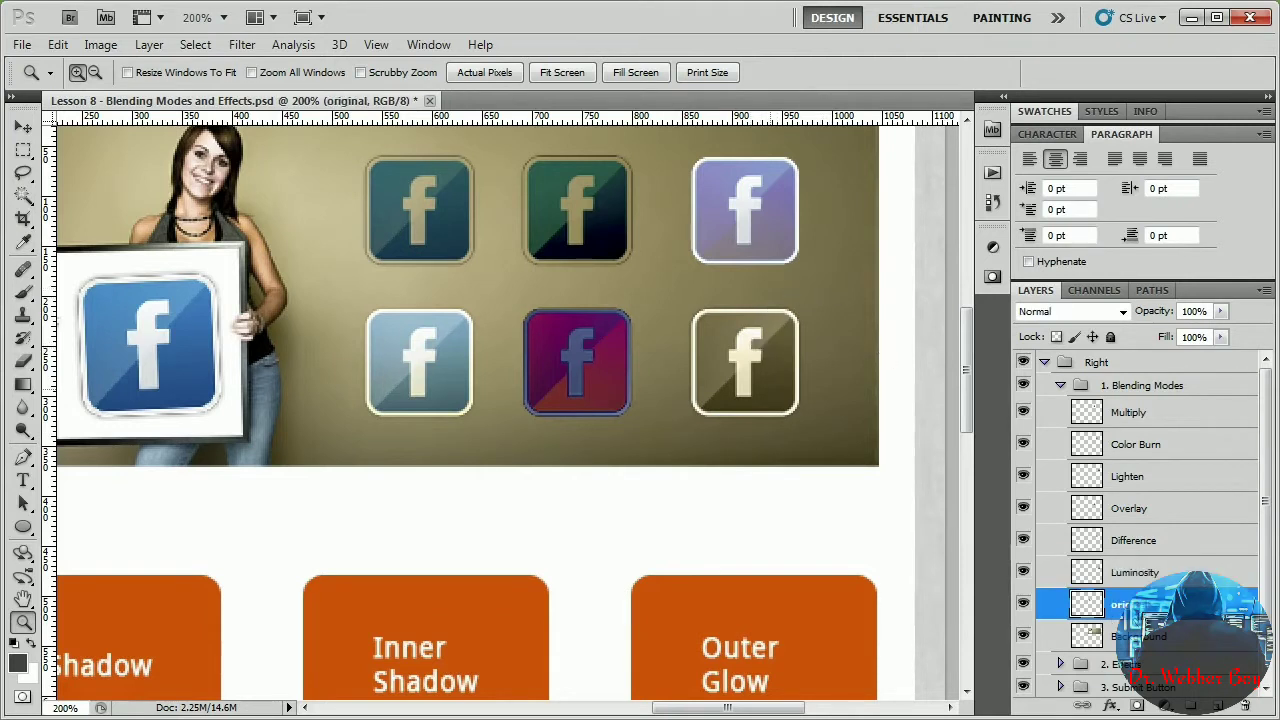
pyautogui.click(1023, 602)
pyautogui.click(1023, 602)
pyautogui.click(1128, 638)
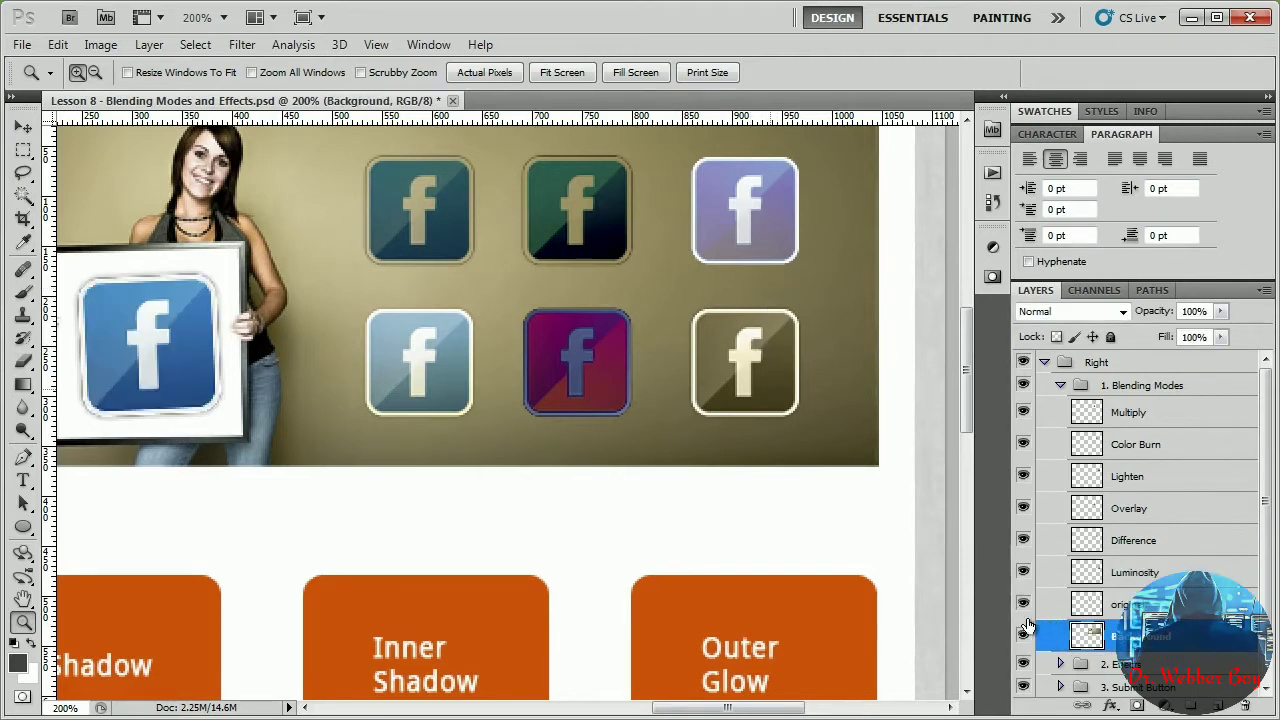
pyautogui.click(1024, 604)
pyautogui.click(1024, 604)
# Try different blend modes on the Multiply layer, starting with Color Burn, and leave it on Lighter Color.
pyautogui.click(1145, 418)
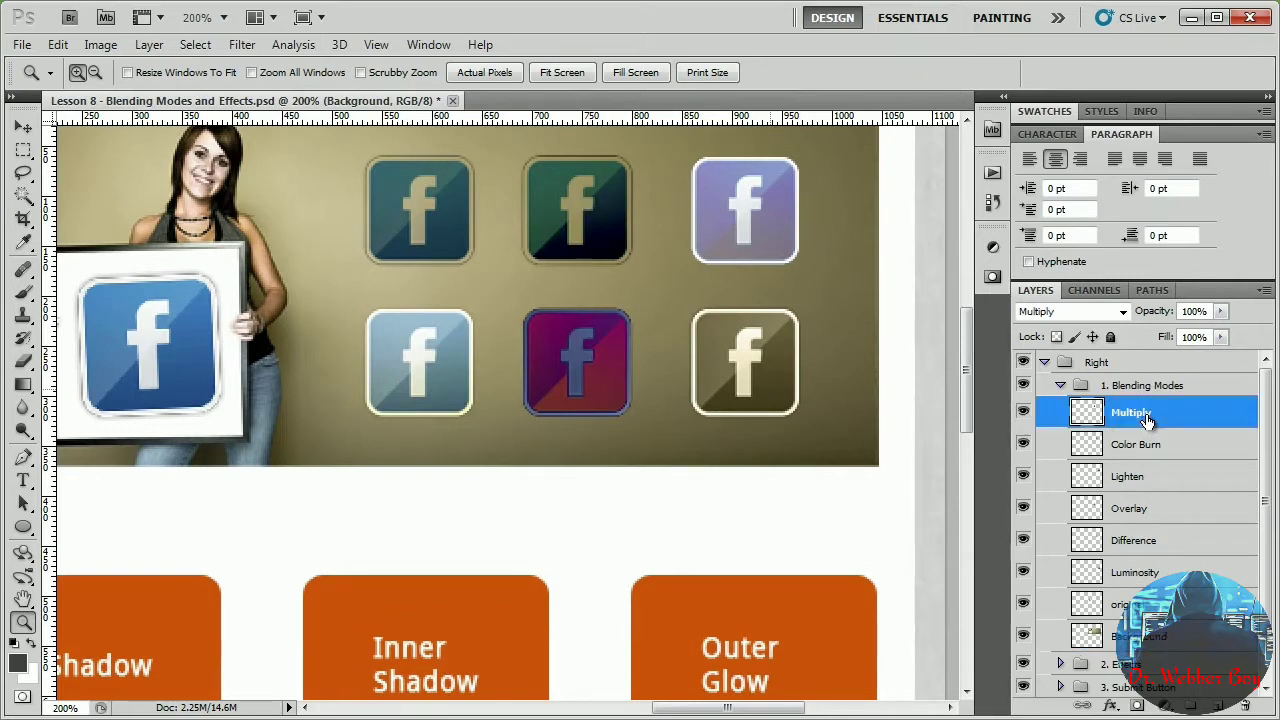
pyautogui.click(1070, 311)
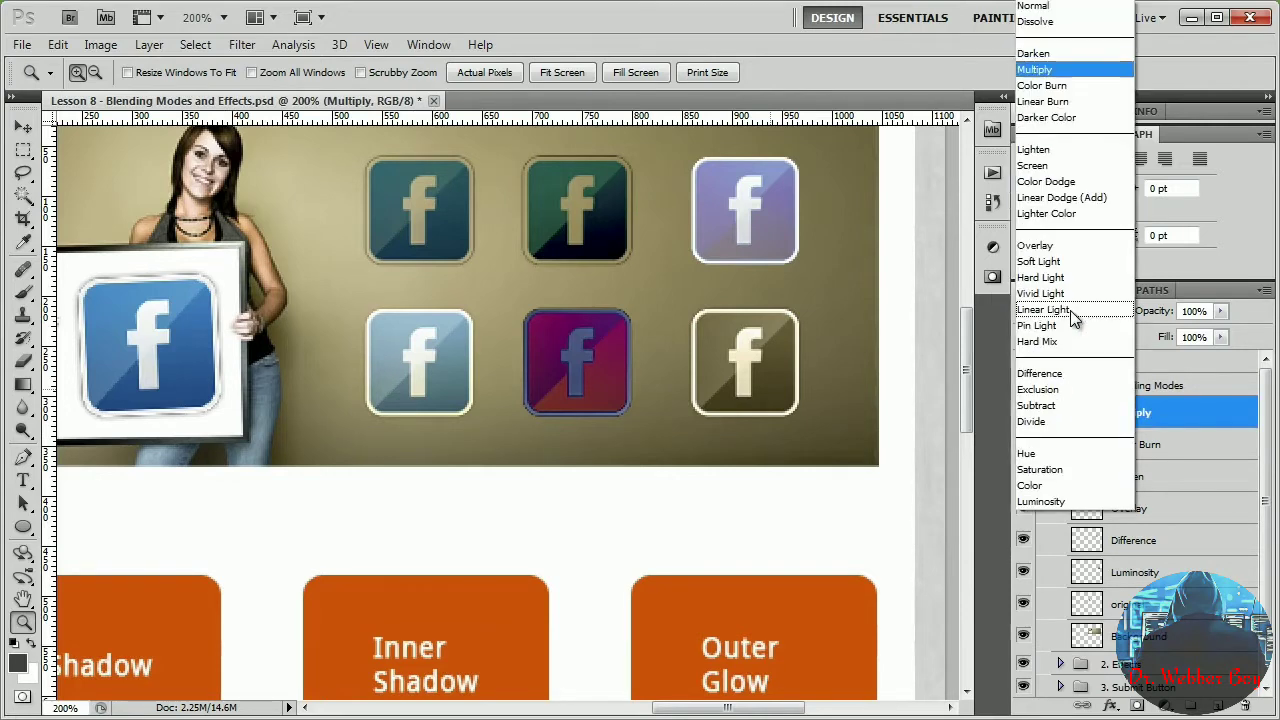
pyautogui.click(1043, 86)
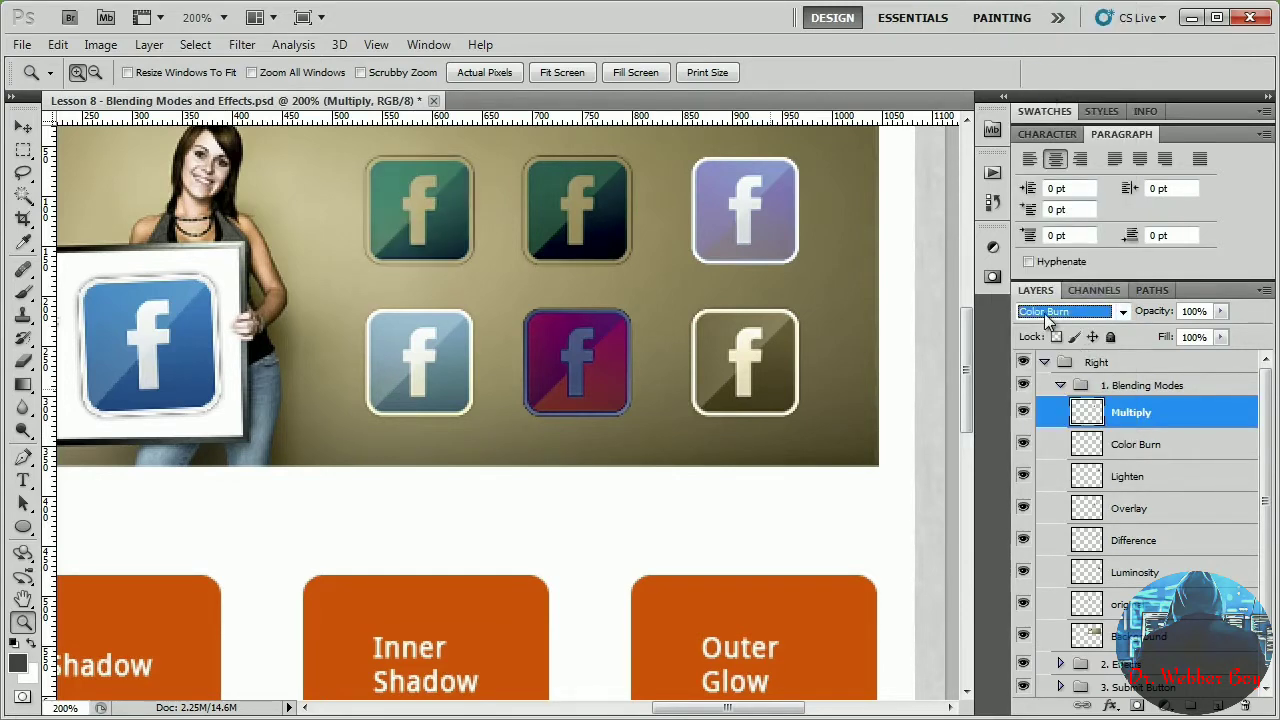
pyautogui.scroll(-5, 1062, 314)
pyautogui.scroll(-6, 1062, 314)
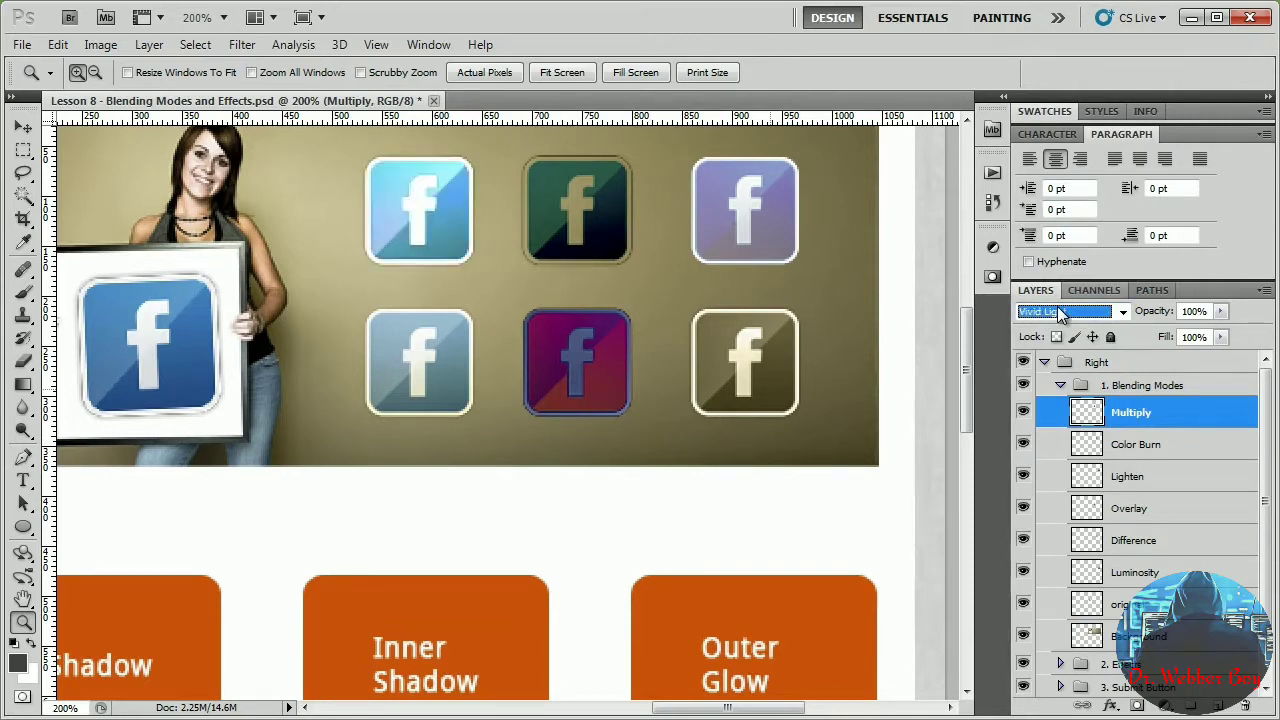
pyautogui.scroll(4, 1062, 314)
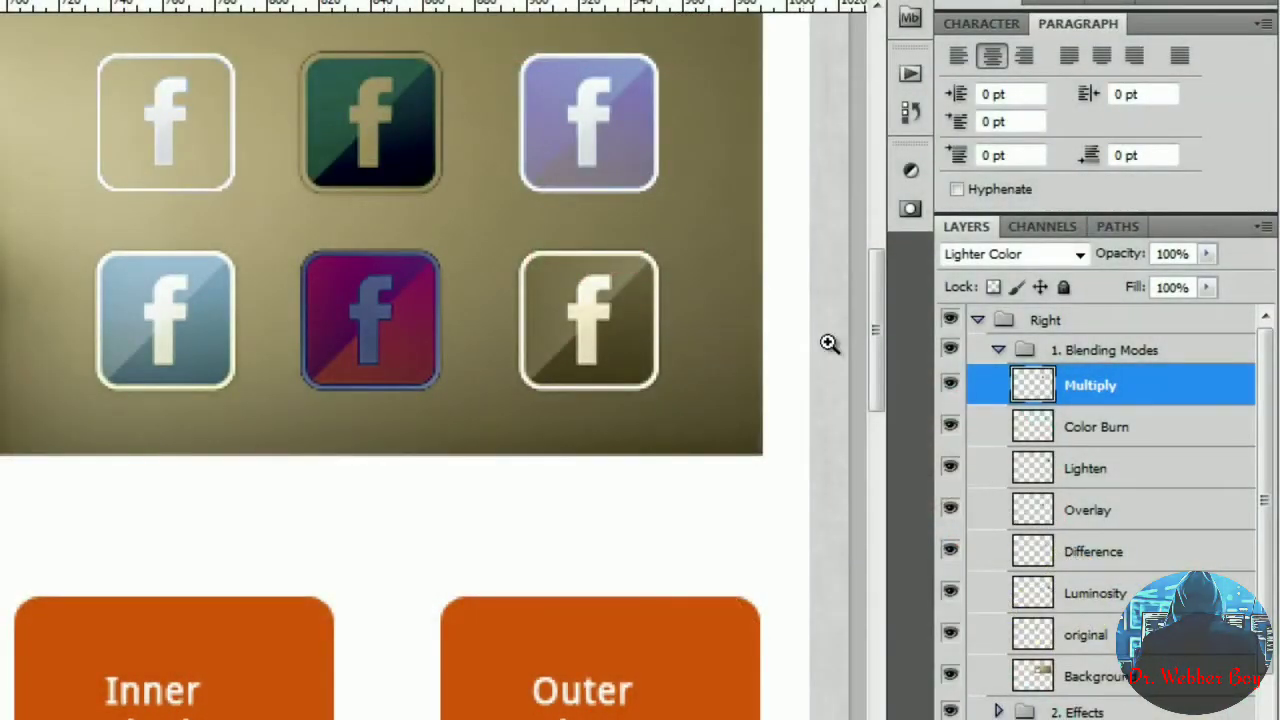
# Collapse the 1. Blending Modes group and expand the 2. Effects group to work on the rounded rectangles.
pyautogui.click(998, 352)
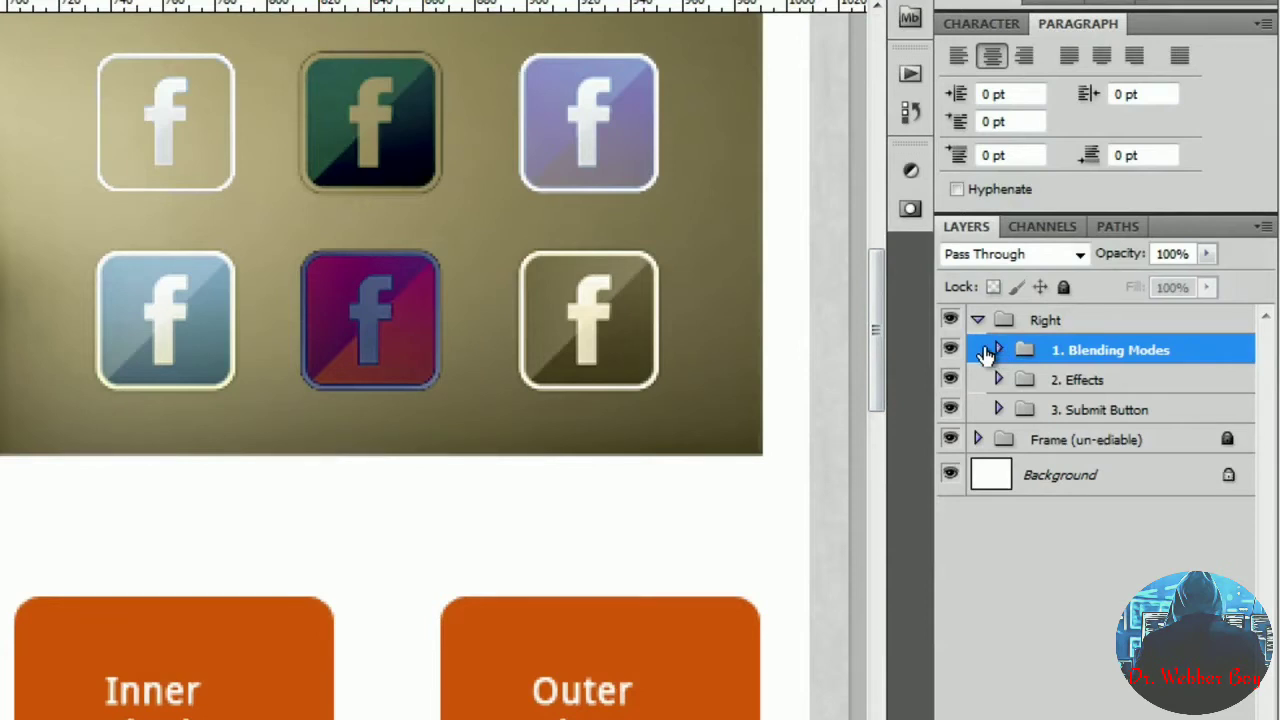
pyautogui.click(998, 380)
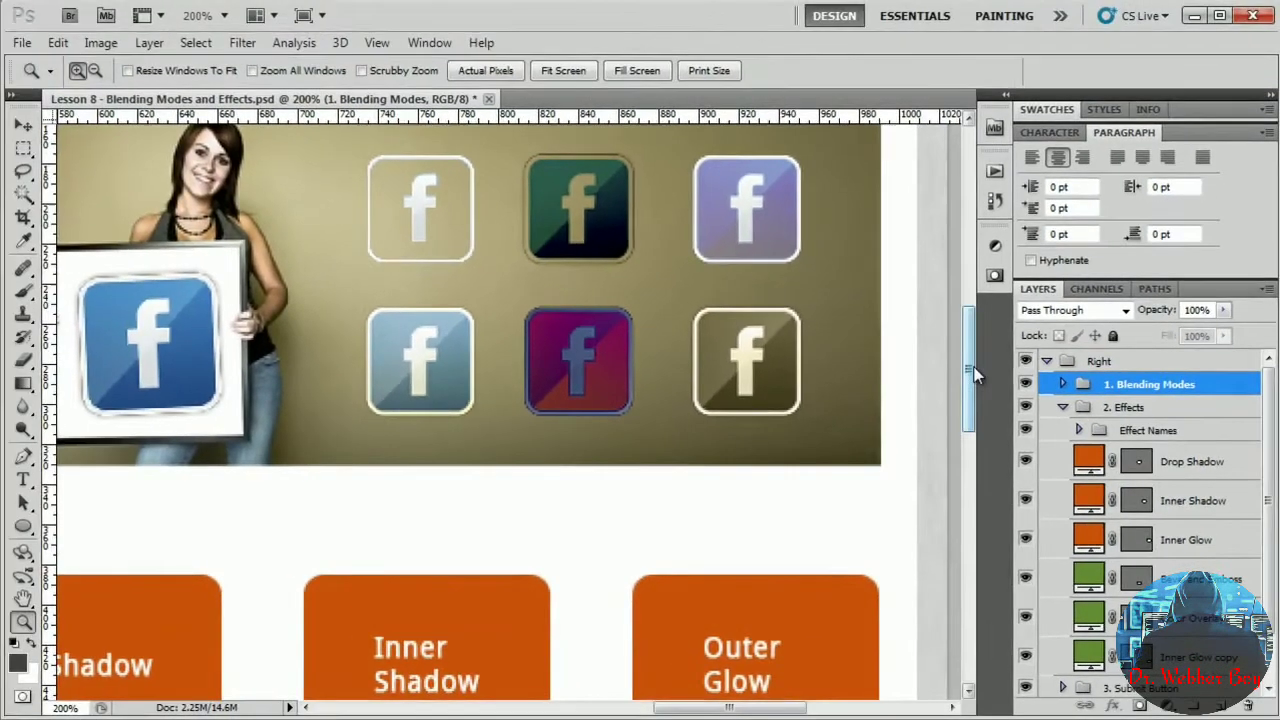
pyautogui.moveTo(877, 329); pyautogui.dragTo(888, 356)
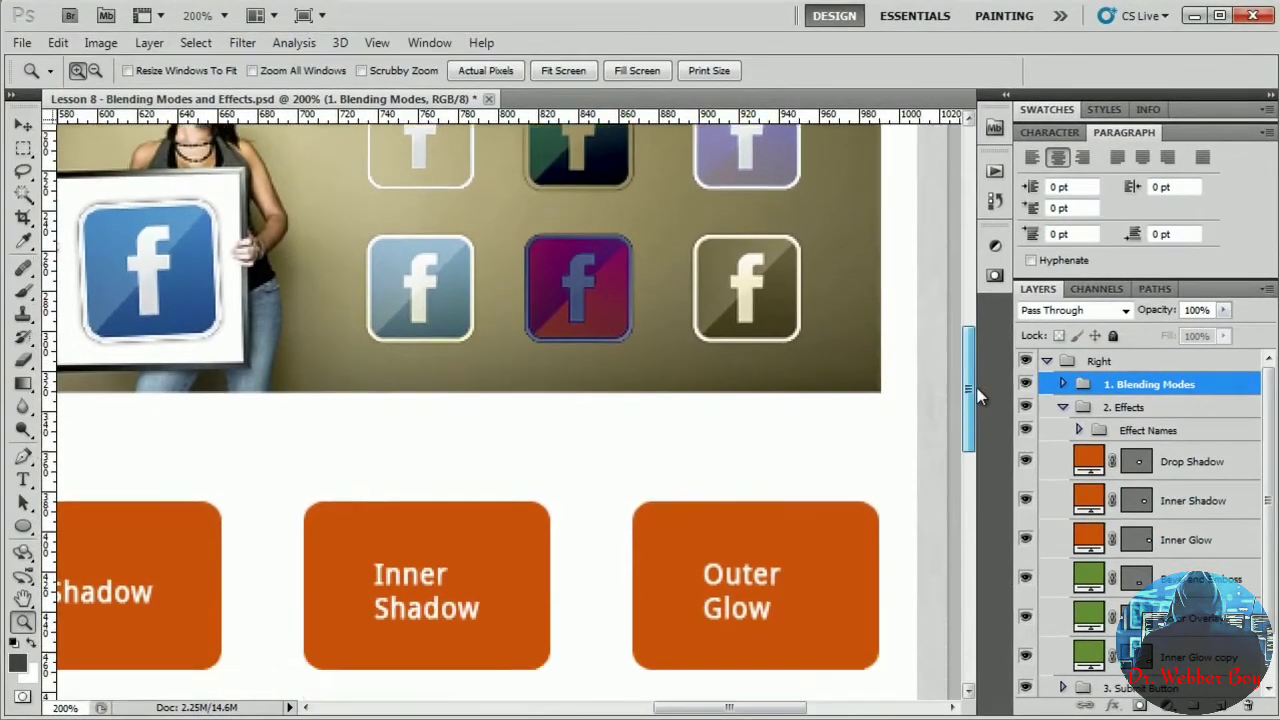
pyautogui.moveTo(740, 709); pyautogui.dragTo(722, 710)
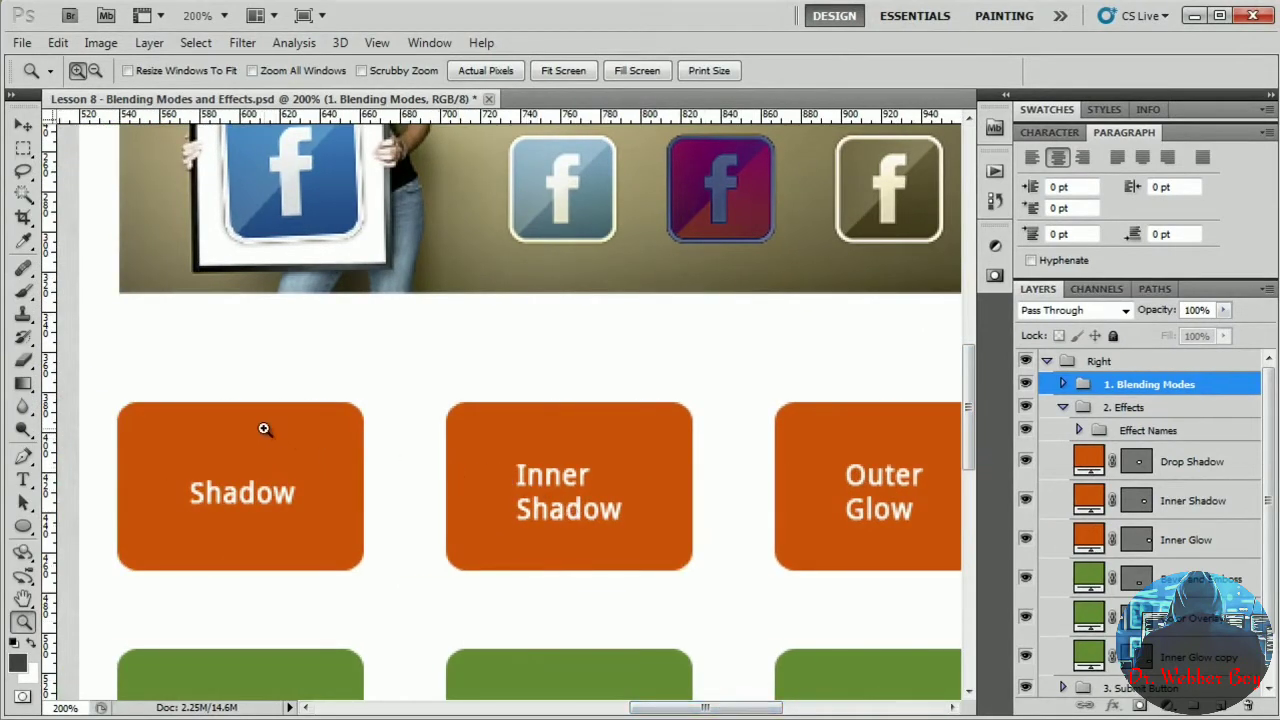
# Add a Drop Shadow effect to the Drop Shadow layer through its Blending Options.
pyautogui.click(1201, 466)
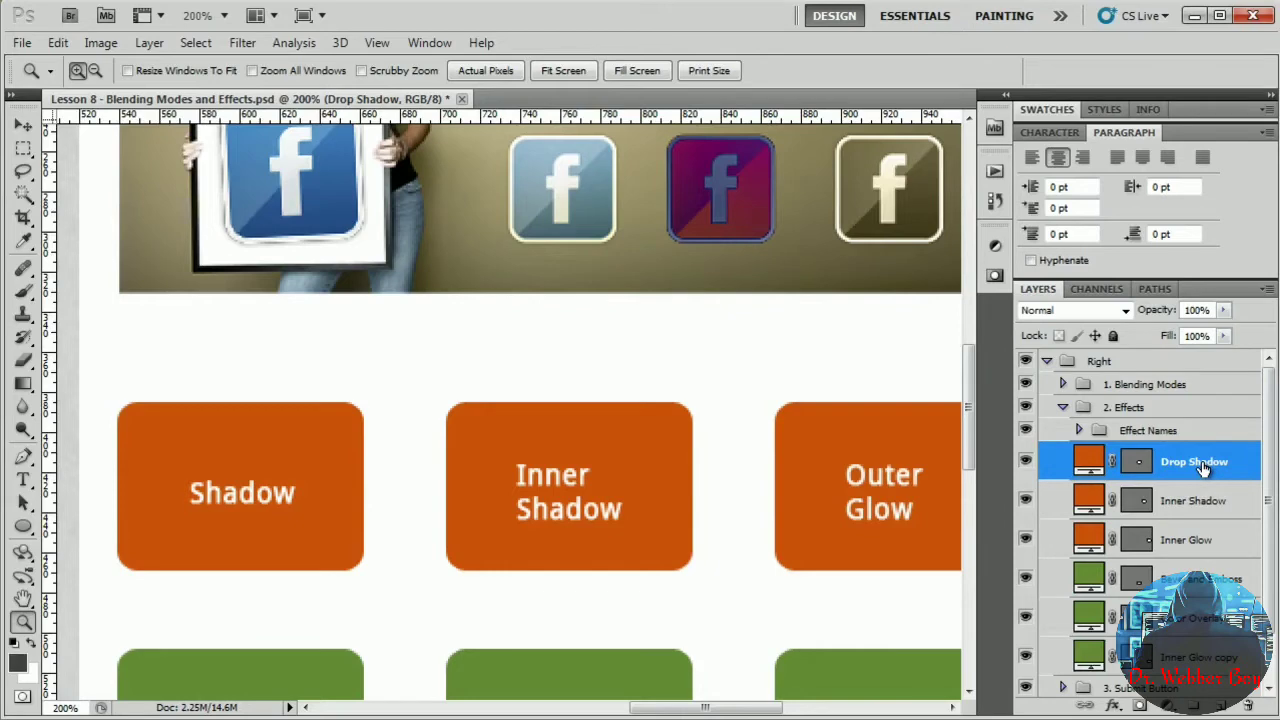
pyautogui.rightClick(1203, 462)
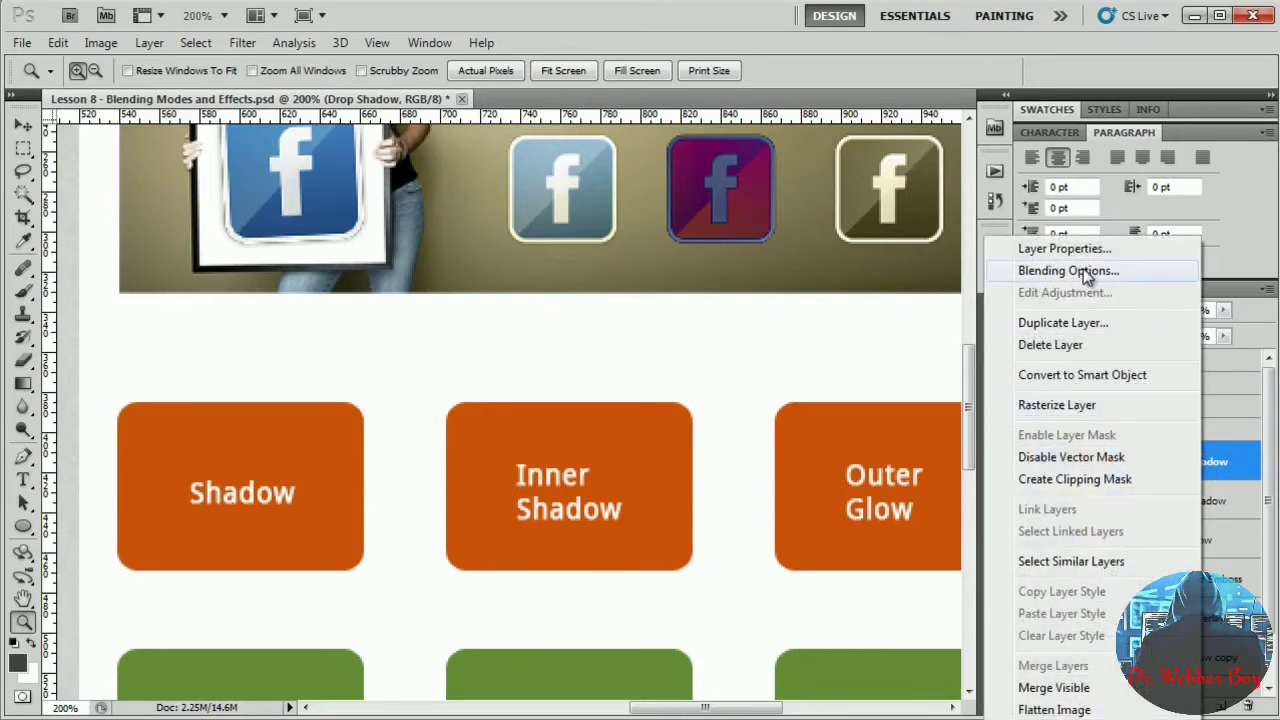
pyautogui.click(1236, 471)
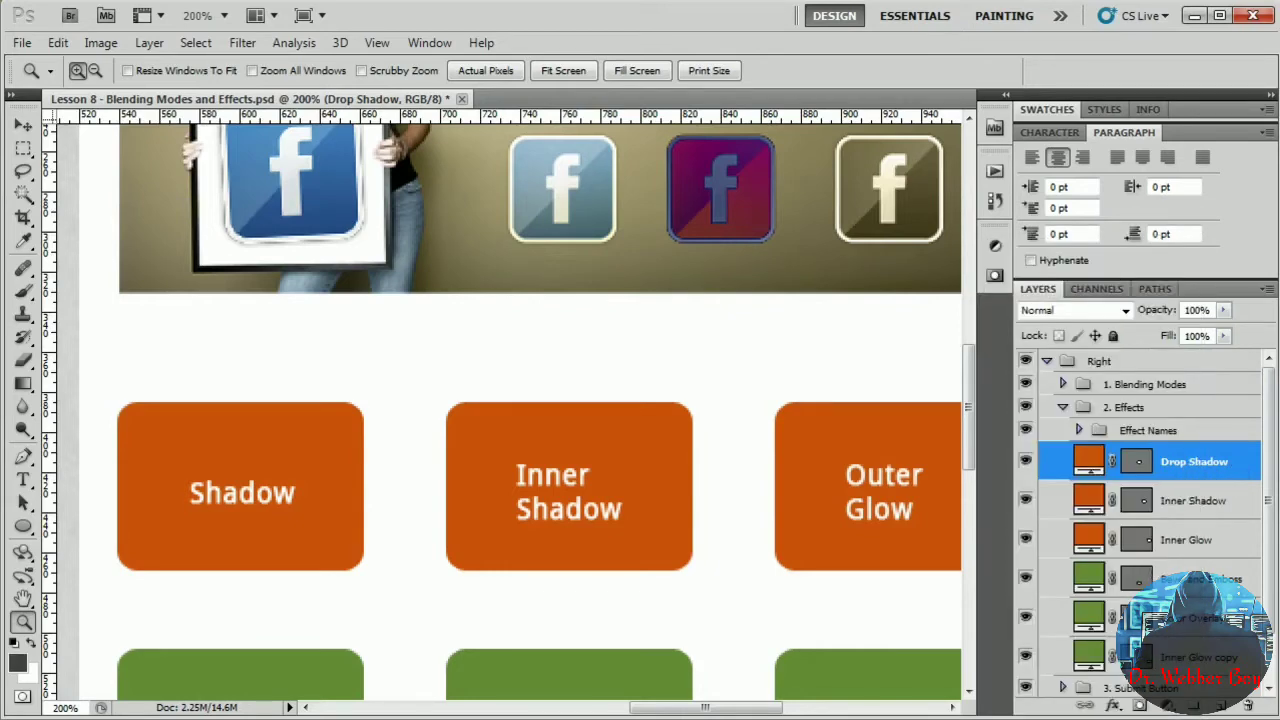
pyautogui.click(1117, 706)
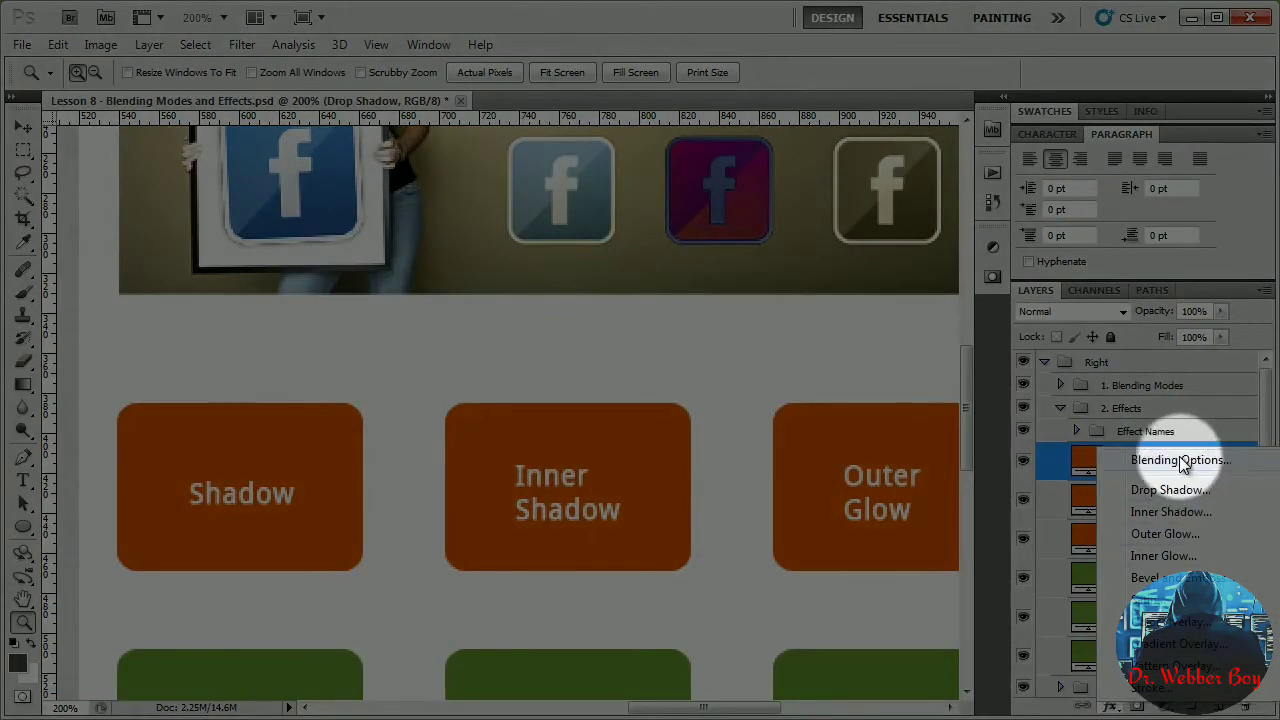
pyautogui.click(1183, 462)
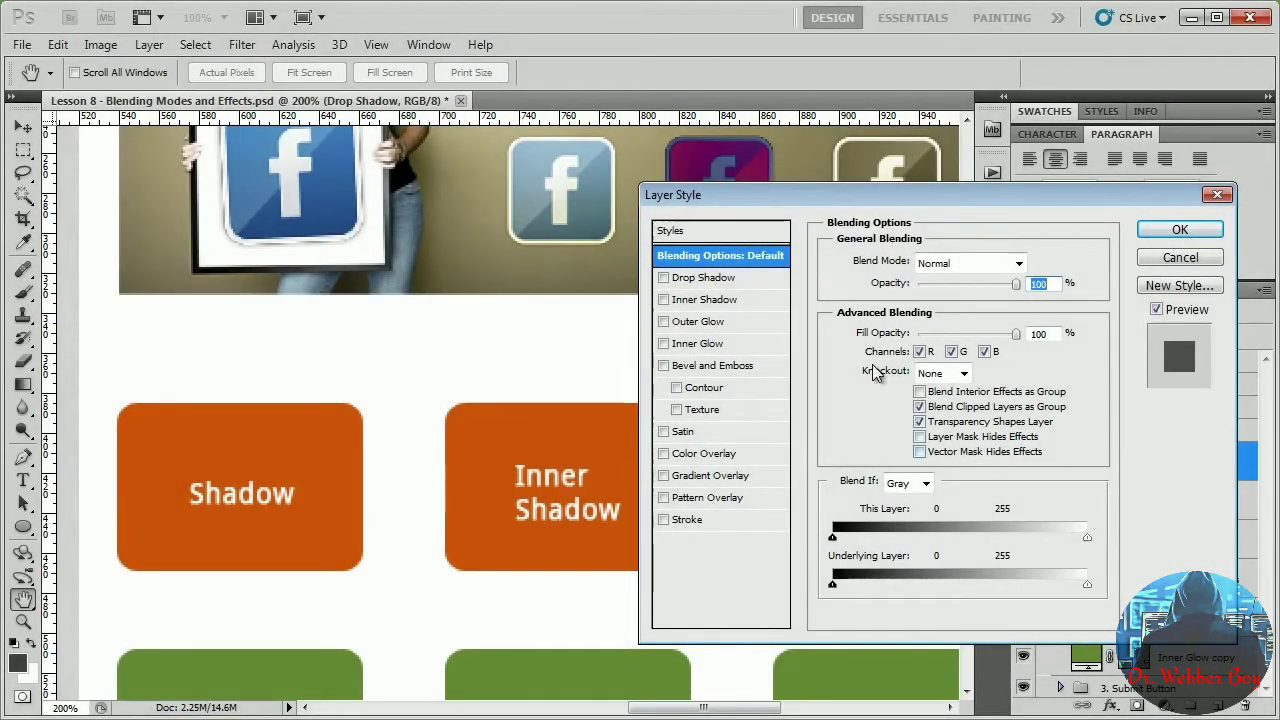
pyautogui.click(705, 278)
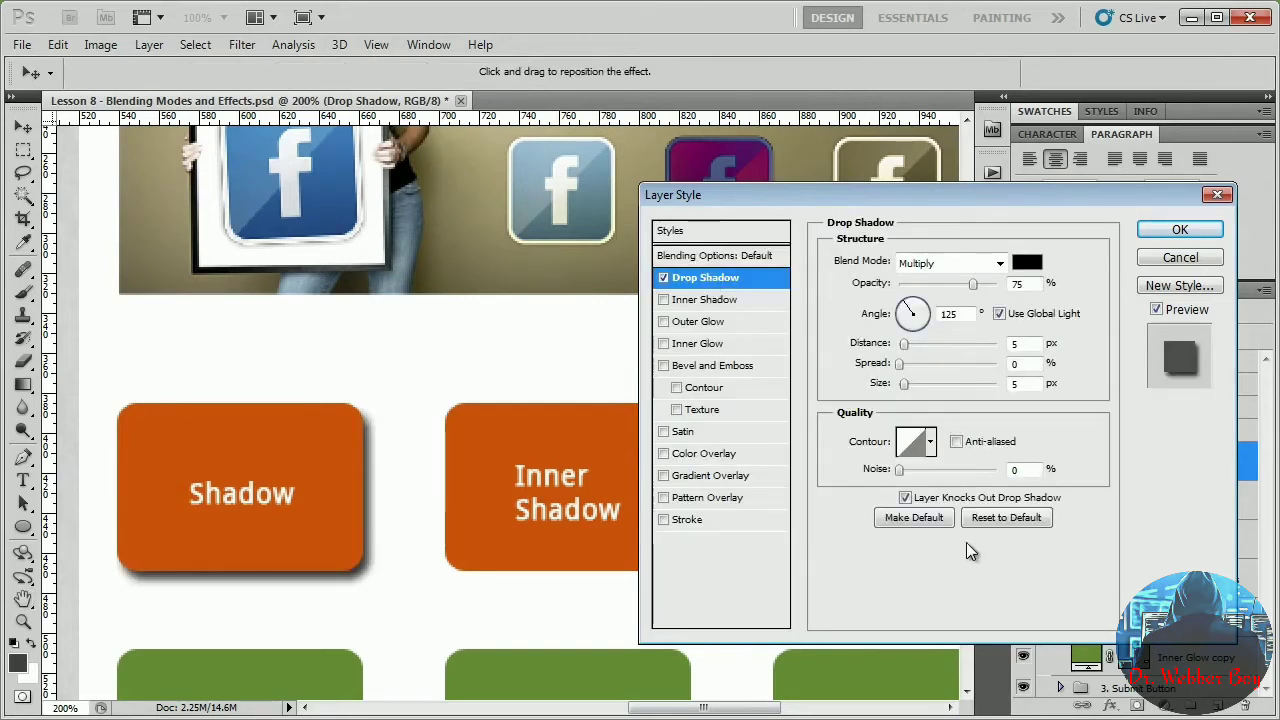
# Try the Inner Shadow and Outer Glow effects on the Drop Shadow layer, switching each one off again.
pyautogui.click(664, 300)
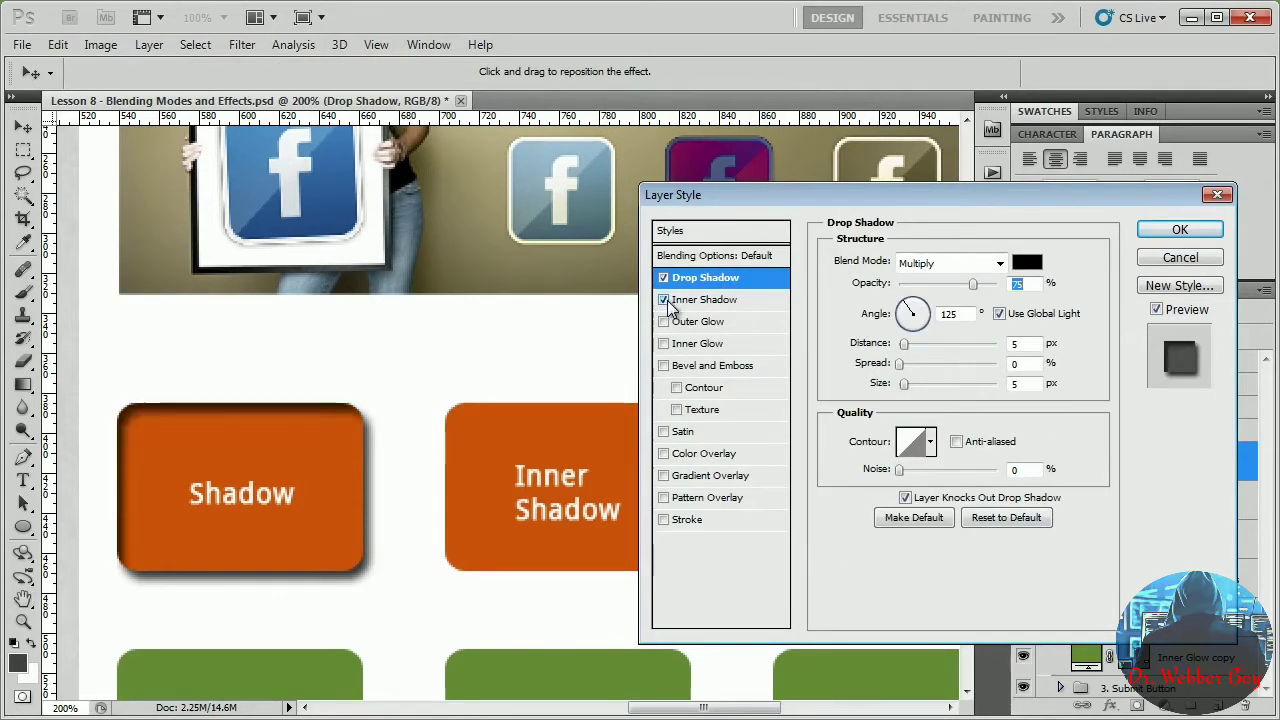
pyautogui.click(664, 301)
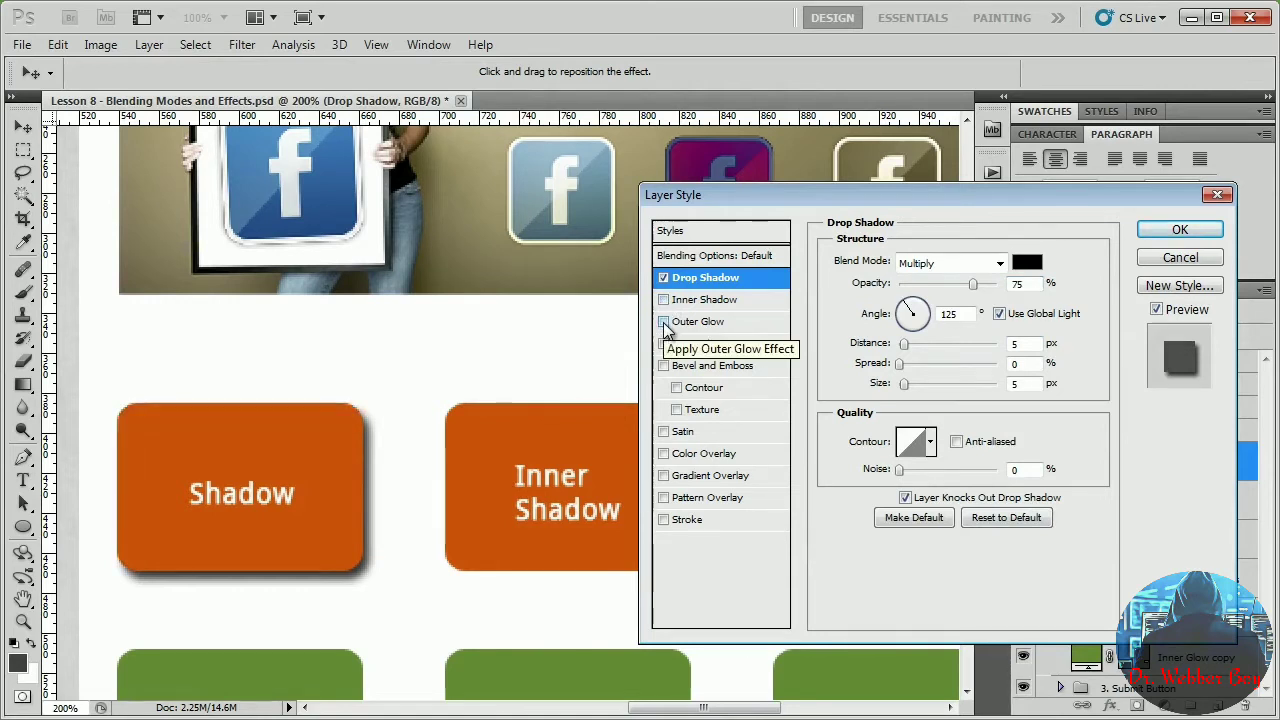
pyautogui.click(664, 322)
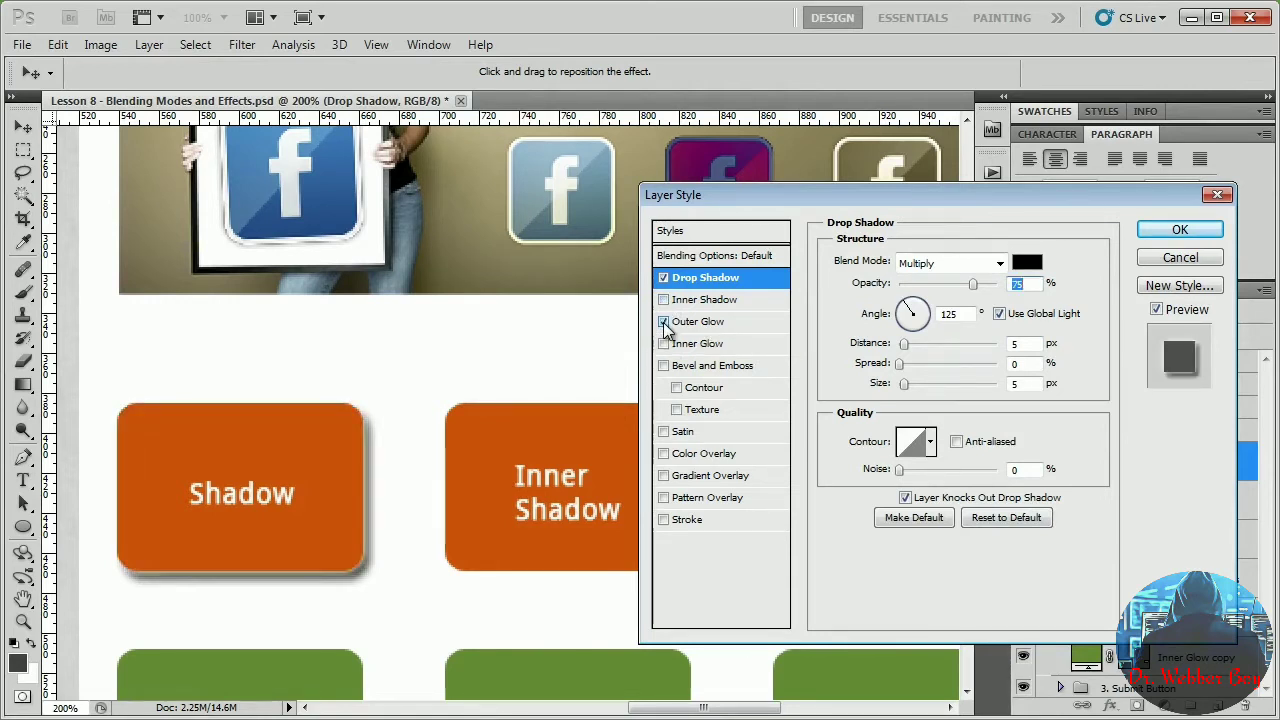
pyautogui.click(664, 322)
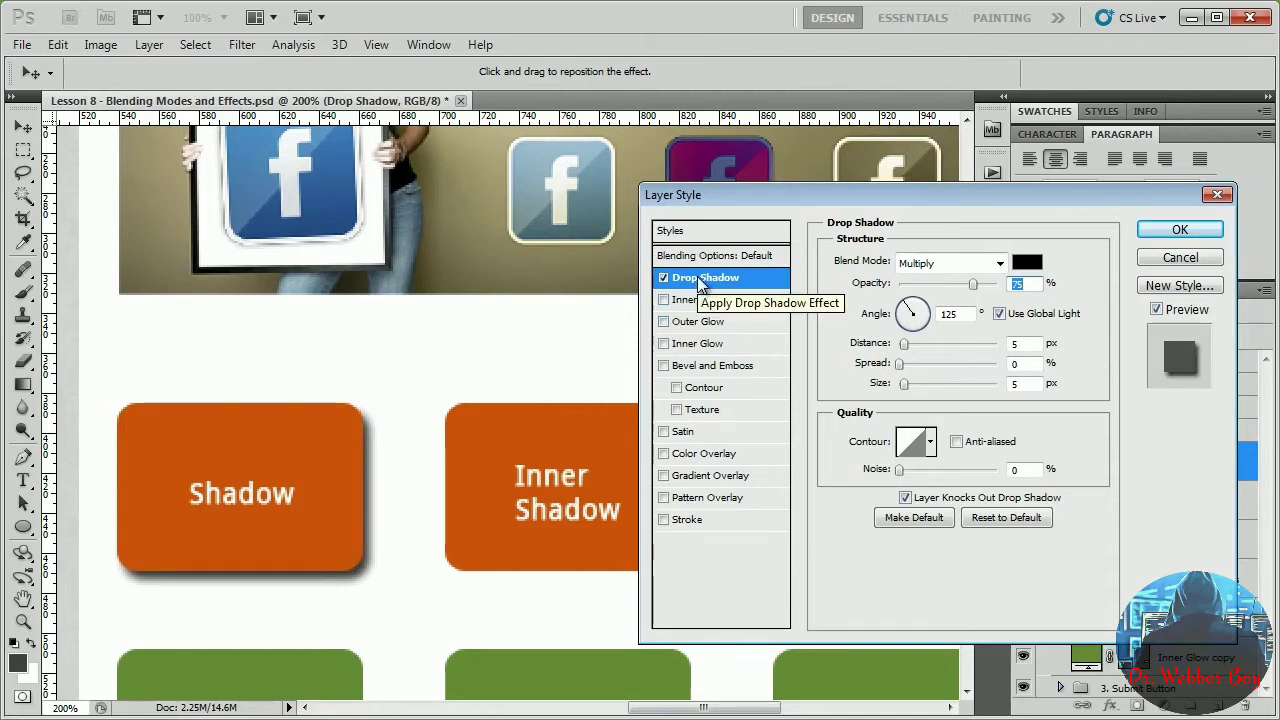
# Set the drop shadow's distance to 3 px, size to 9 px and angle to 129°, apply it, and recheck the layer style.
pyautogui.moveTo(909, 388); pyautogui.dragTo(903, 344)
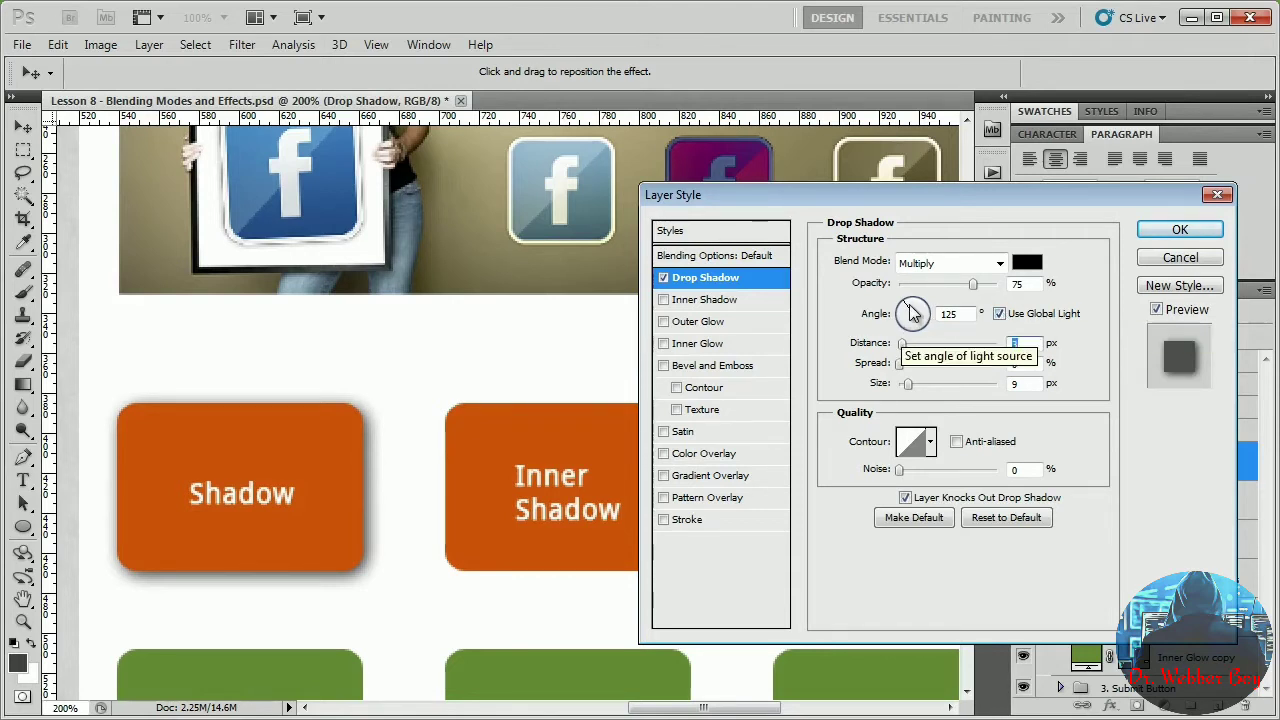
pyautogui.moveTo(908, 311)
pyautogui.mouseDown()
pyautogui.moveTo(922, 318)
pyautogui.moveTo(897, 310)
pyautogui.moveTo(921, 317)
pyautogui.mouseUp()
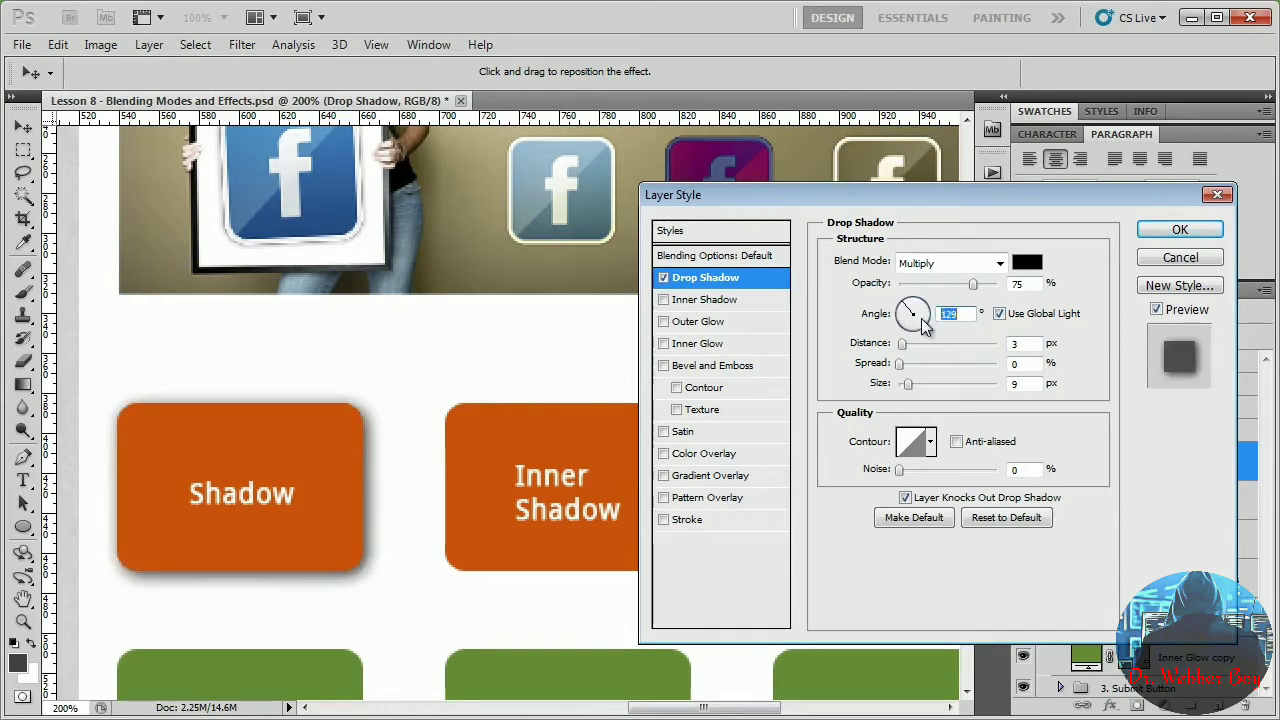
pyautogui.click(1178, 231)
pyautogui.press('z')
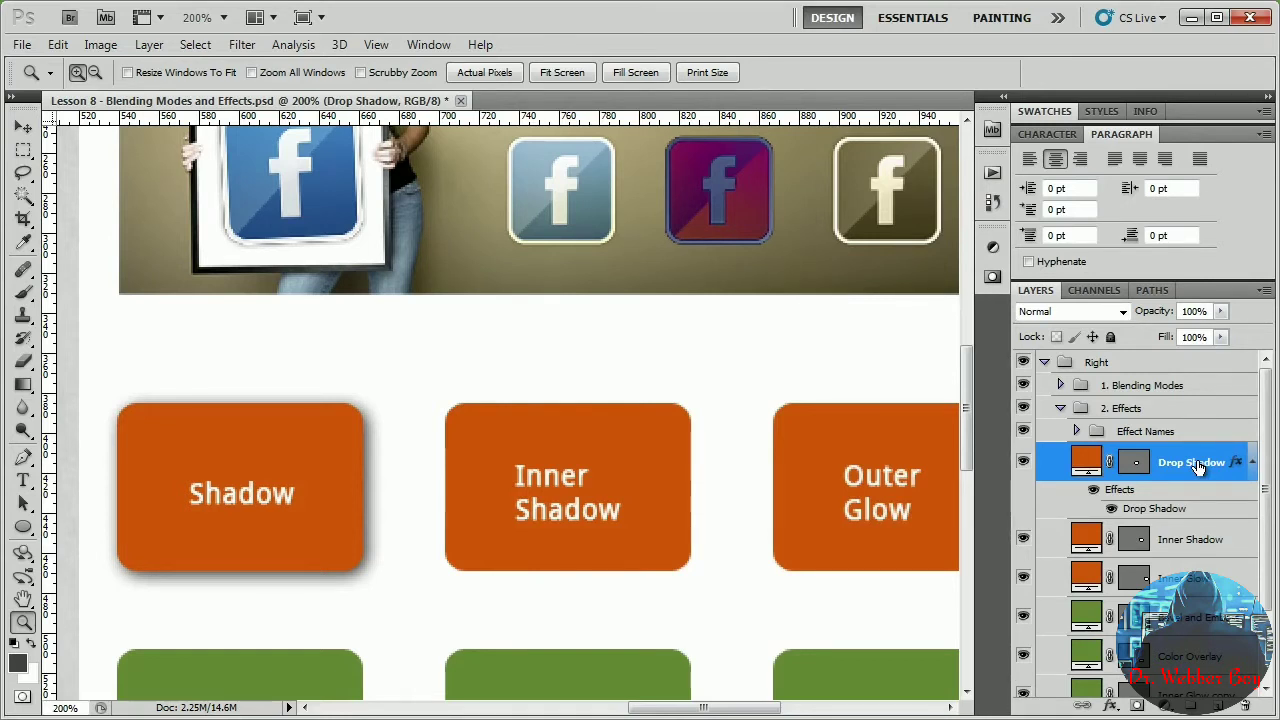
pyautogui.doubleClick(1163, 511)
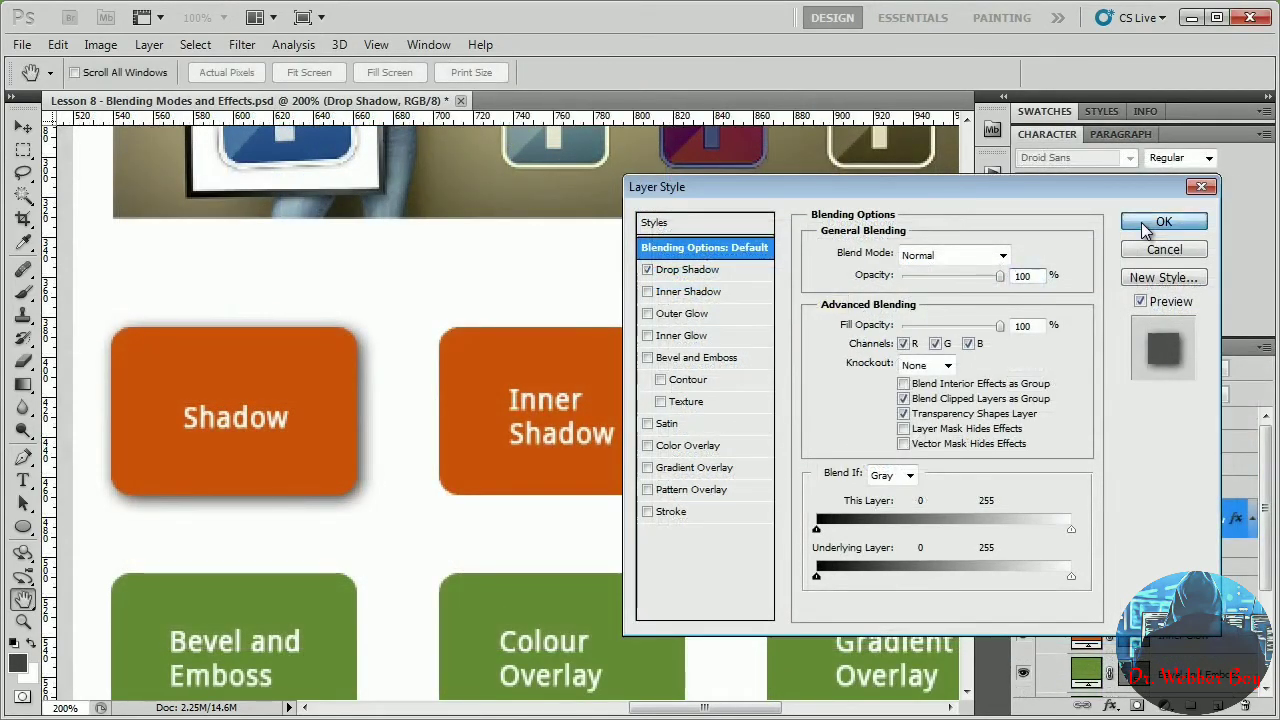
pyautogui.click(1146, 228)
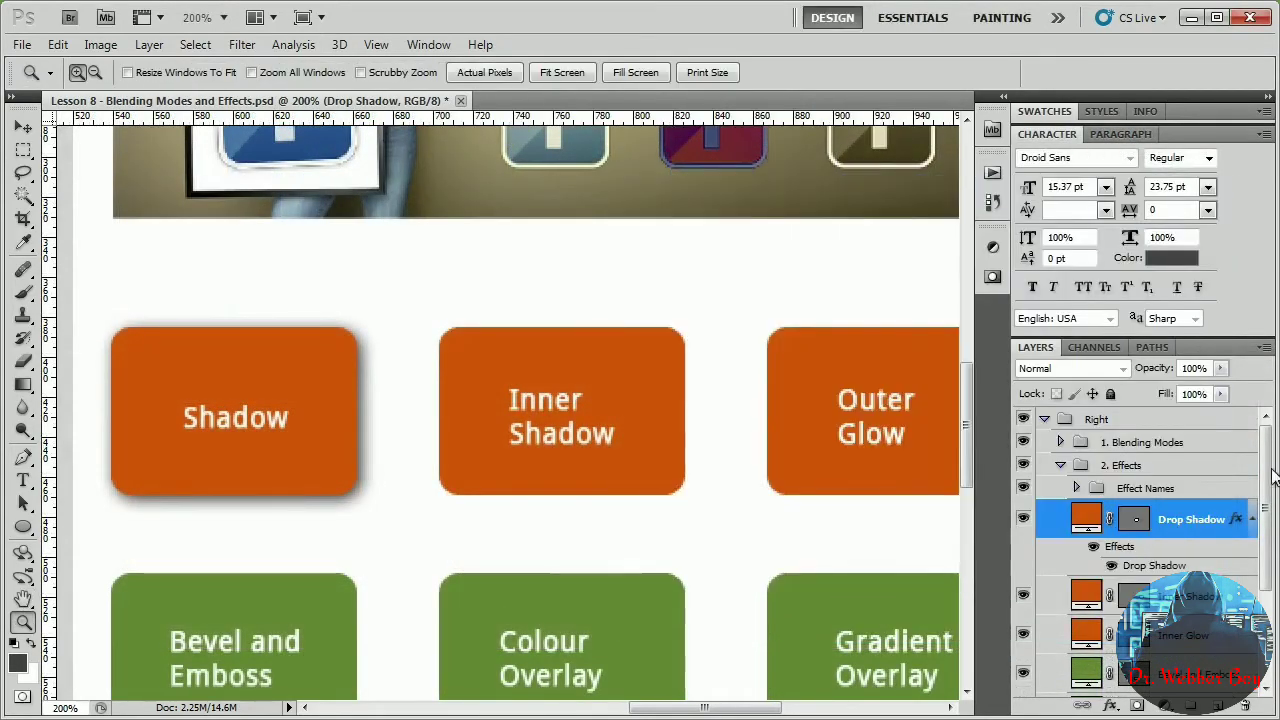
# Apply an Inner Shadow effect with a size of 38 px to the Inner Shadow layer.
pyautogui.scroll(-2, 1175, 530)
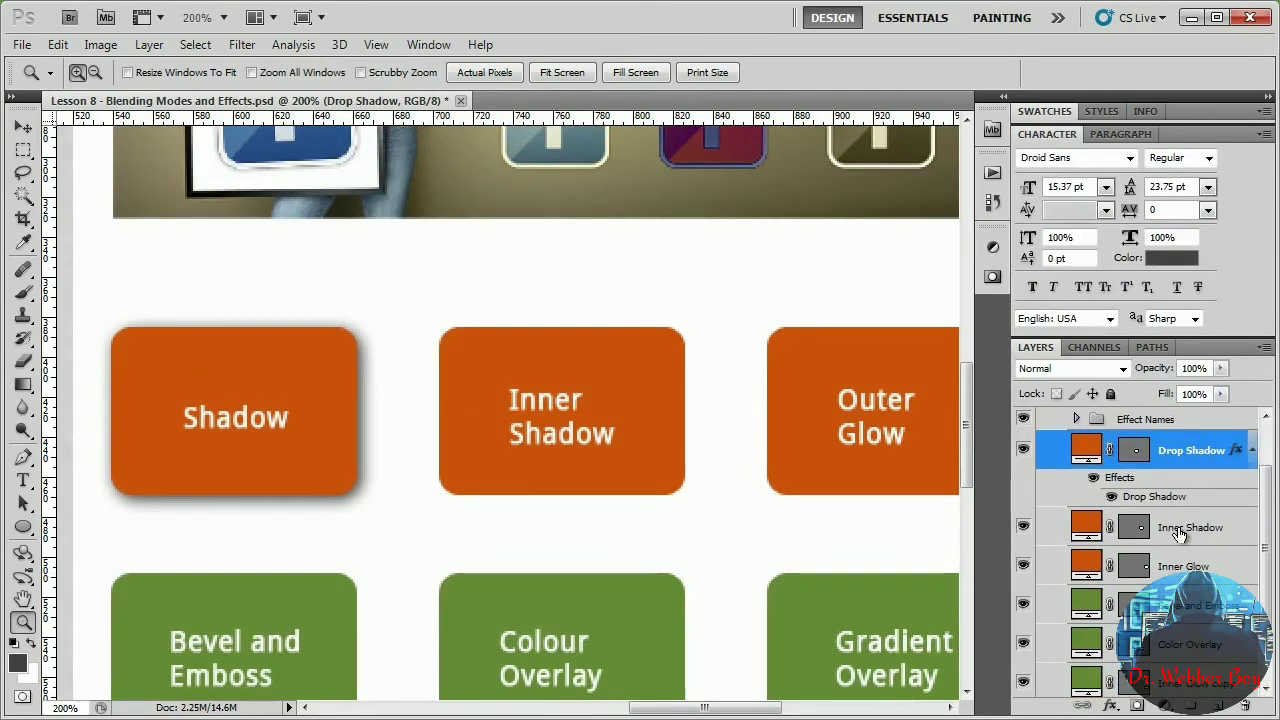
pyautogui.rightClick(1183, 535)
pyautogui.click(1177, 74)
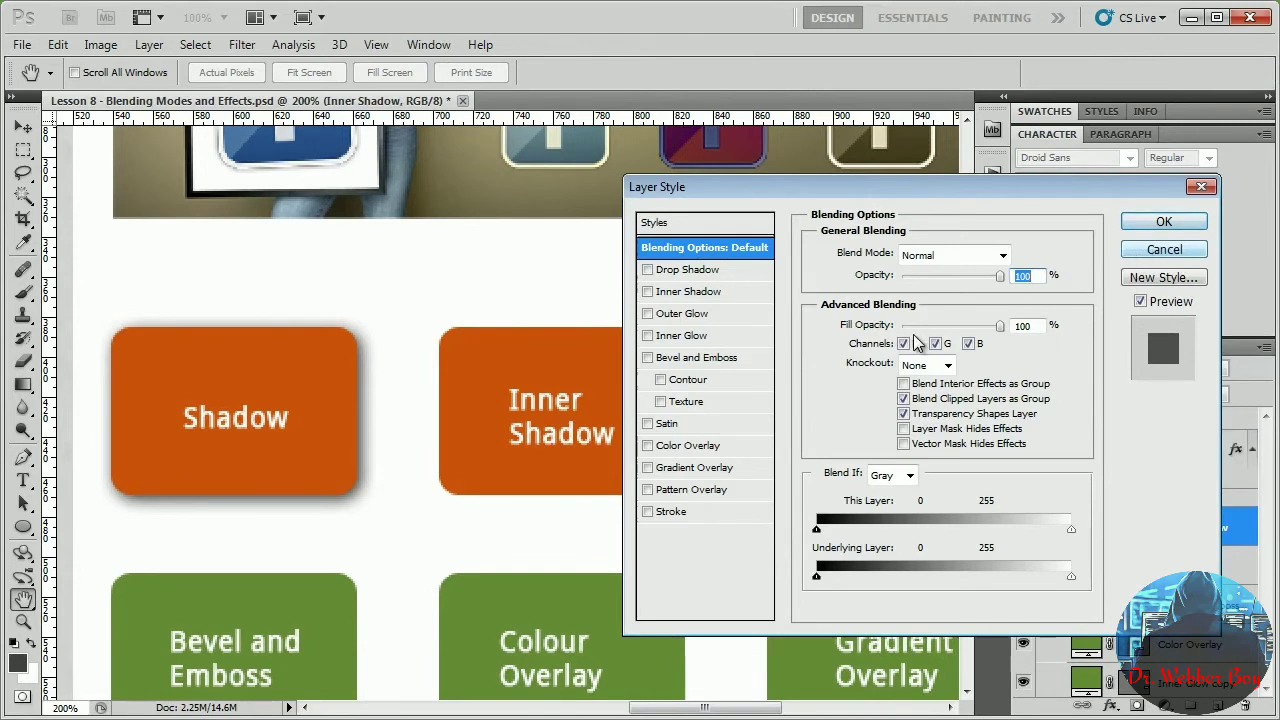
pyautogui.click(684, 294)
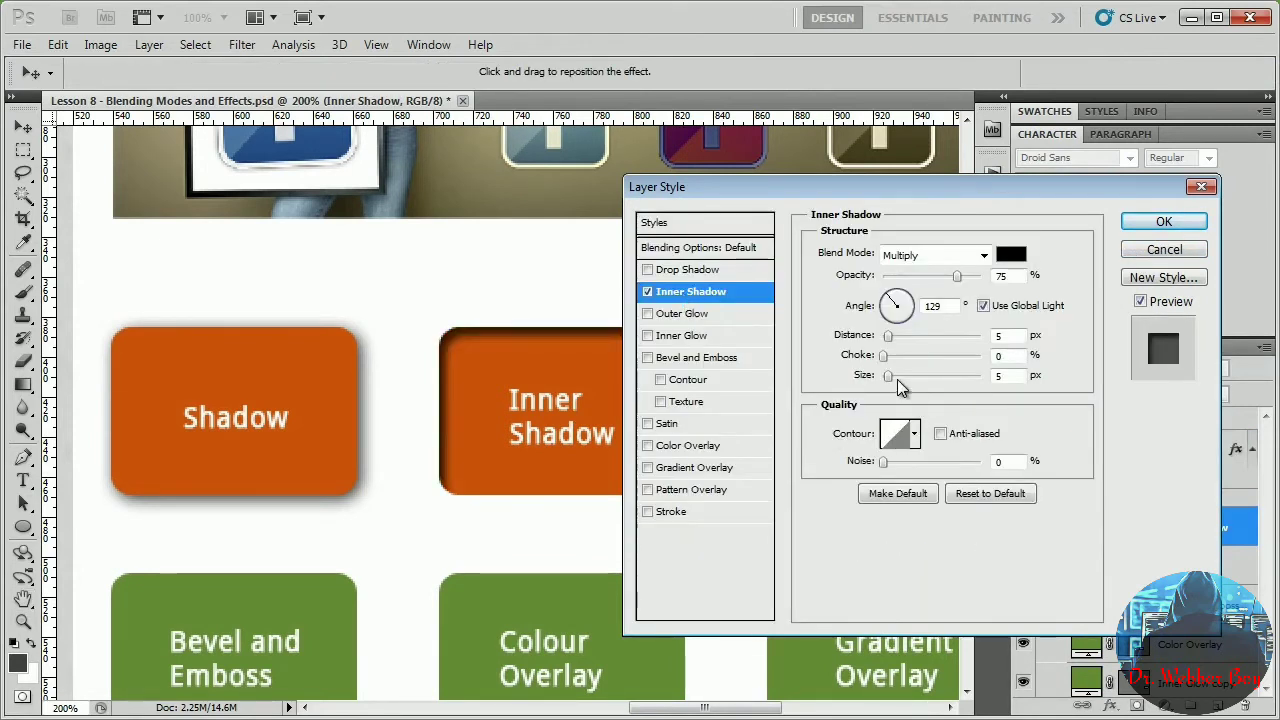
pyautogui.moveTo(889, 378)
pyautogui.mouseDown()
pyautogui.moveTo(920, 373)
pyautogui.moveTo(904, 375)
pyautogui.mouseUp()
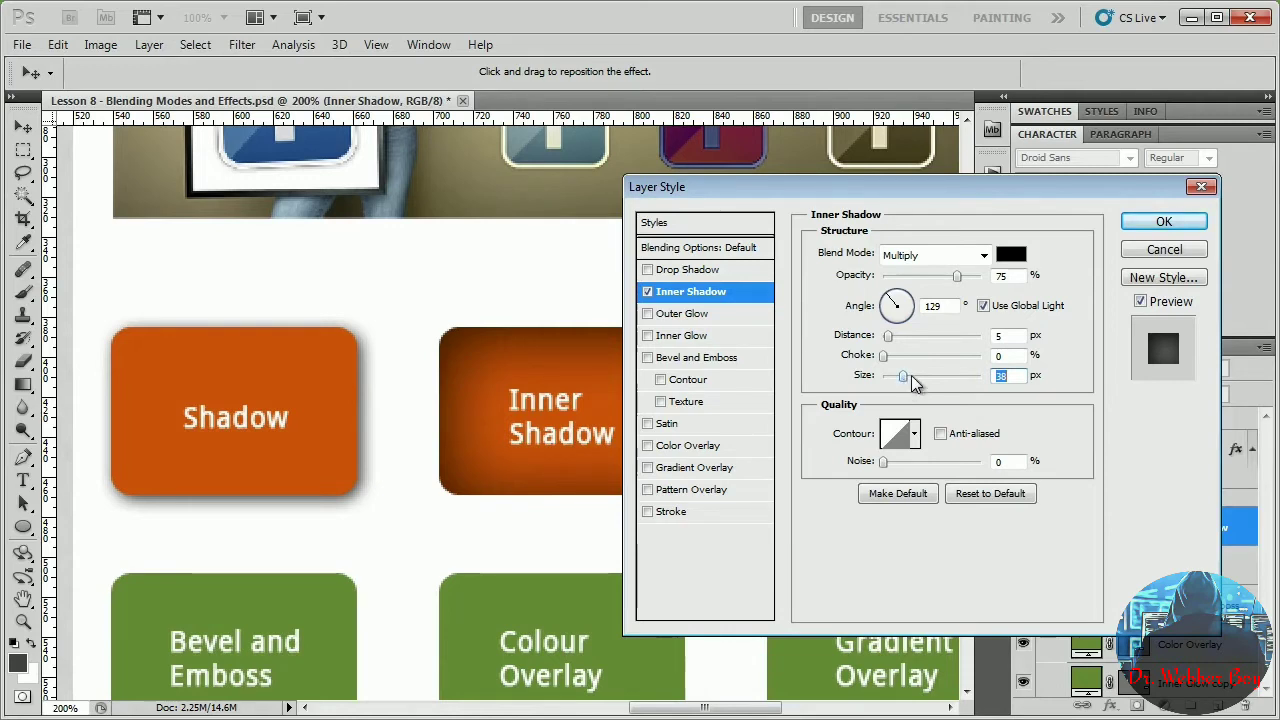
pyautogui.click(1162, 222)
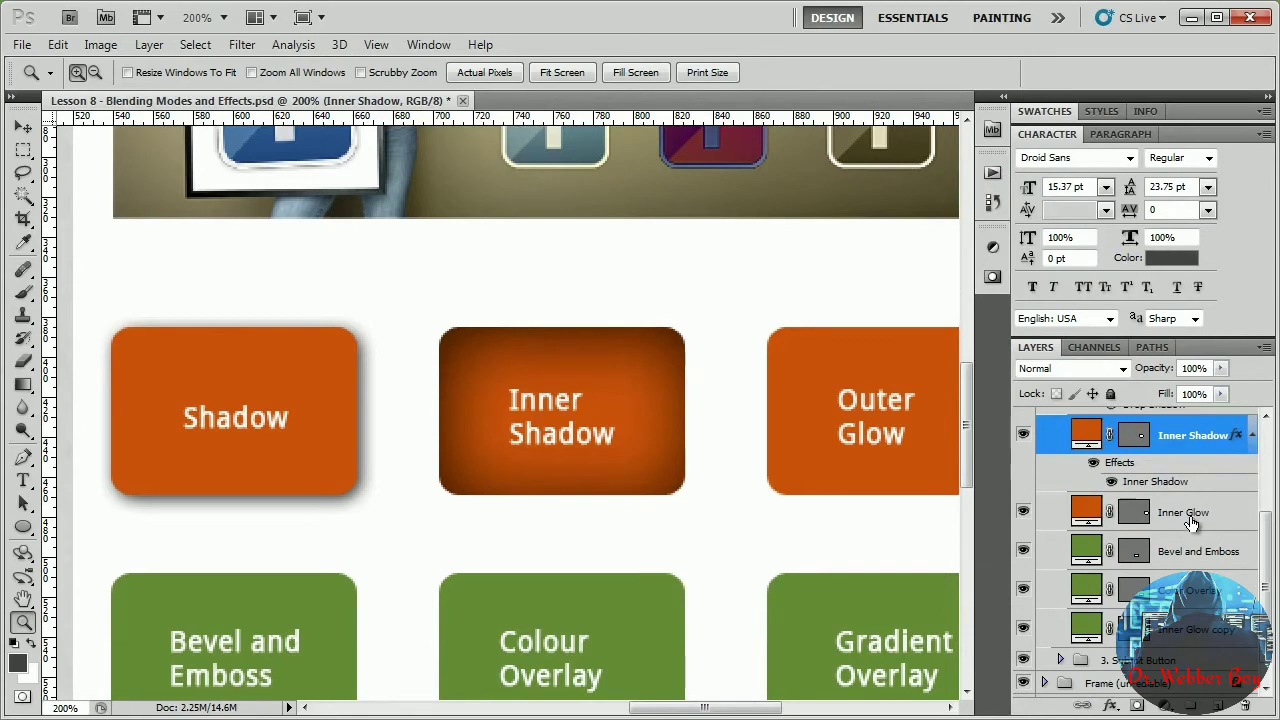
# Try Outer Glow on the Inner Glow layer, but apply an Inner Glow effect with its default settings instead.
pyautogui.rightClick(1191, 518)
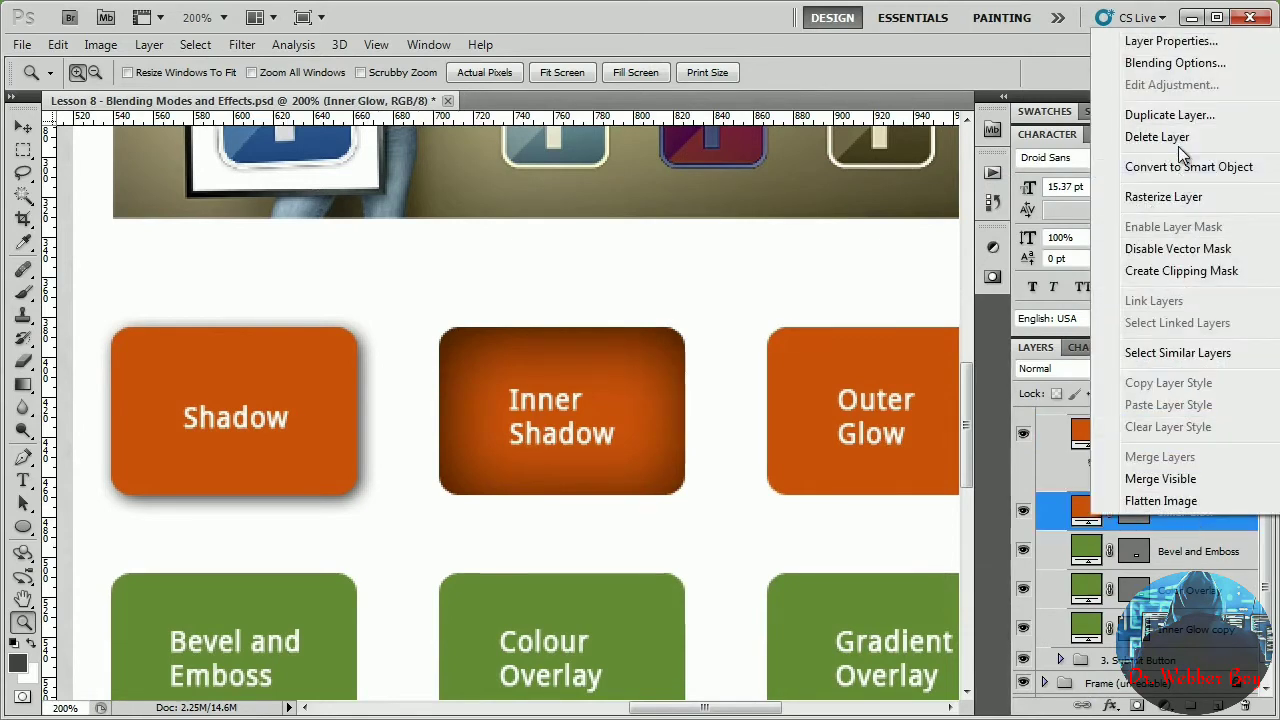
pyautogui.click(1184, 66)
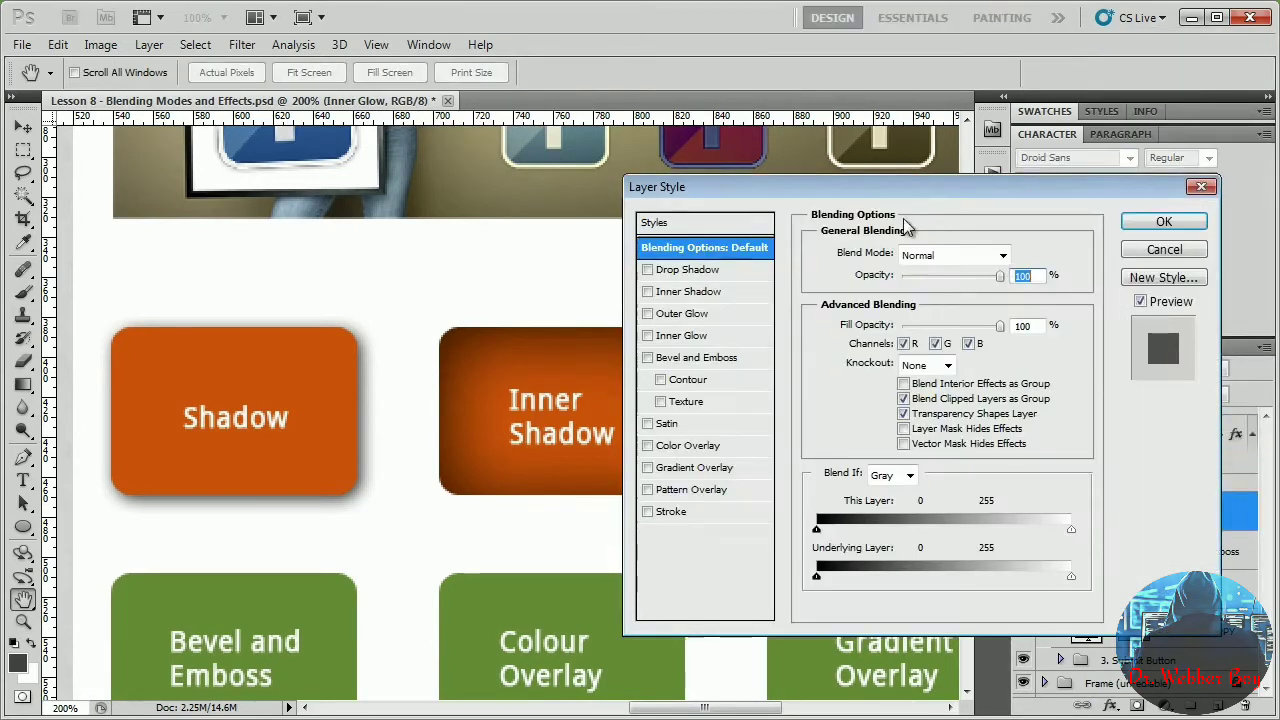
pyautogui.moveTo(902, 195); pyautogui.dragTo(385, 198)
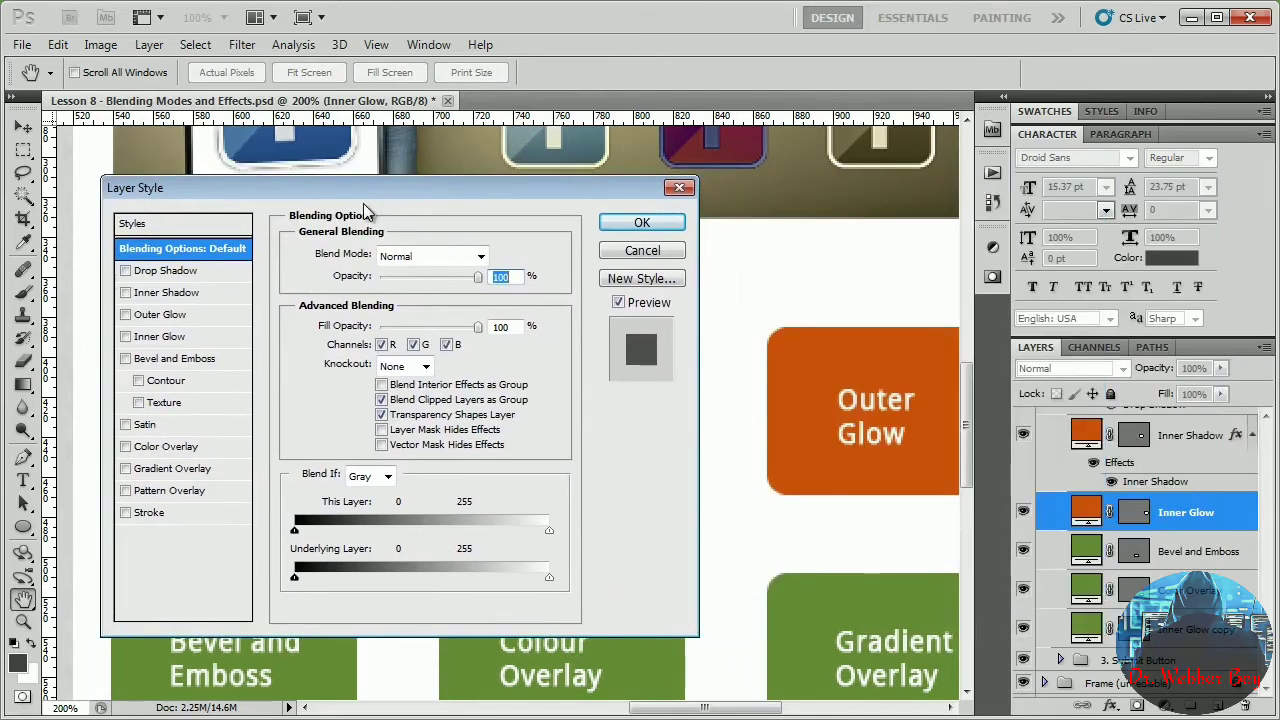
pyautogui.click(160, 315)
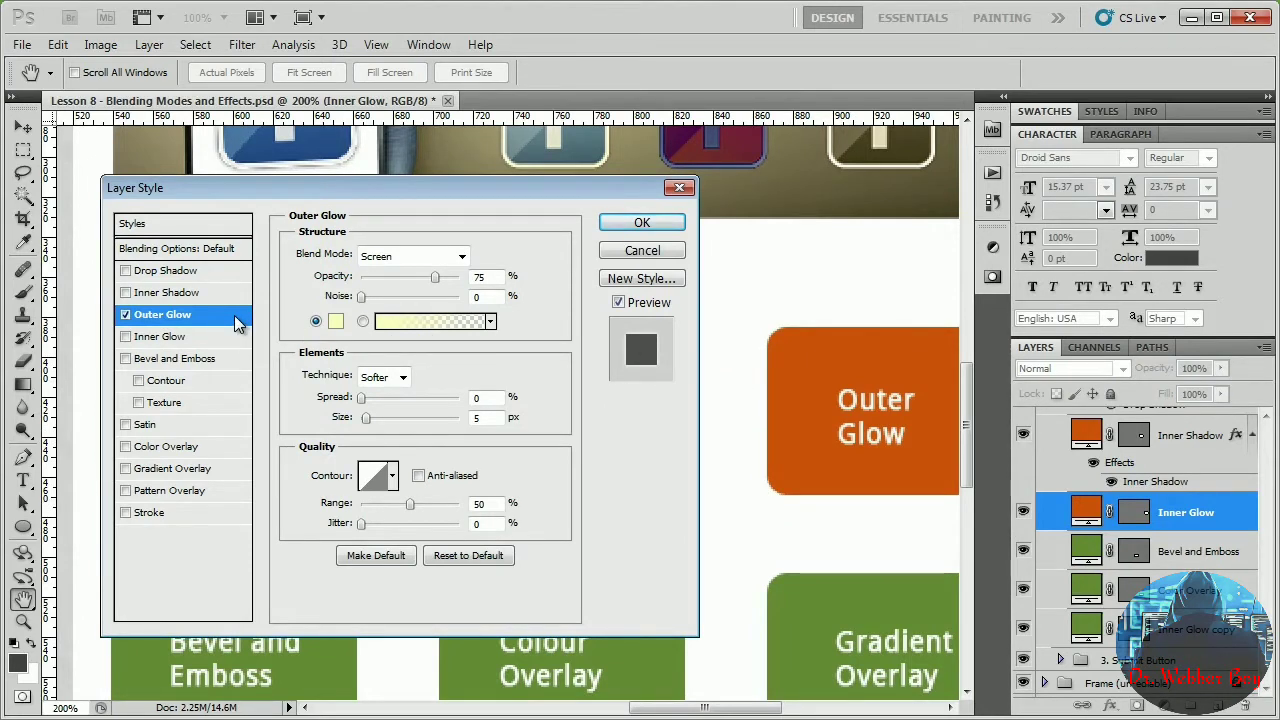
pyautogui.click(124, 315)
pyautogui.click(125, 336)
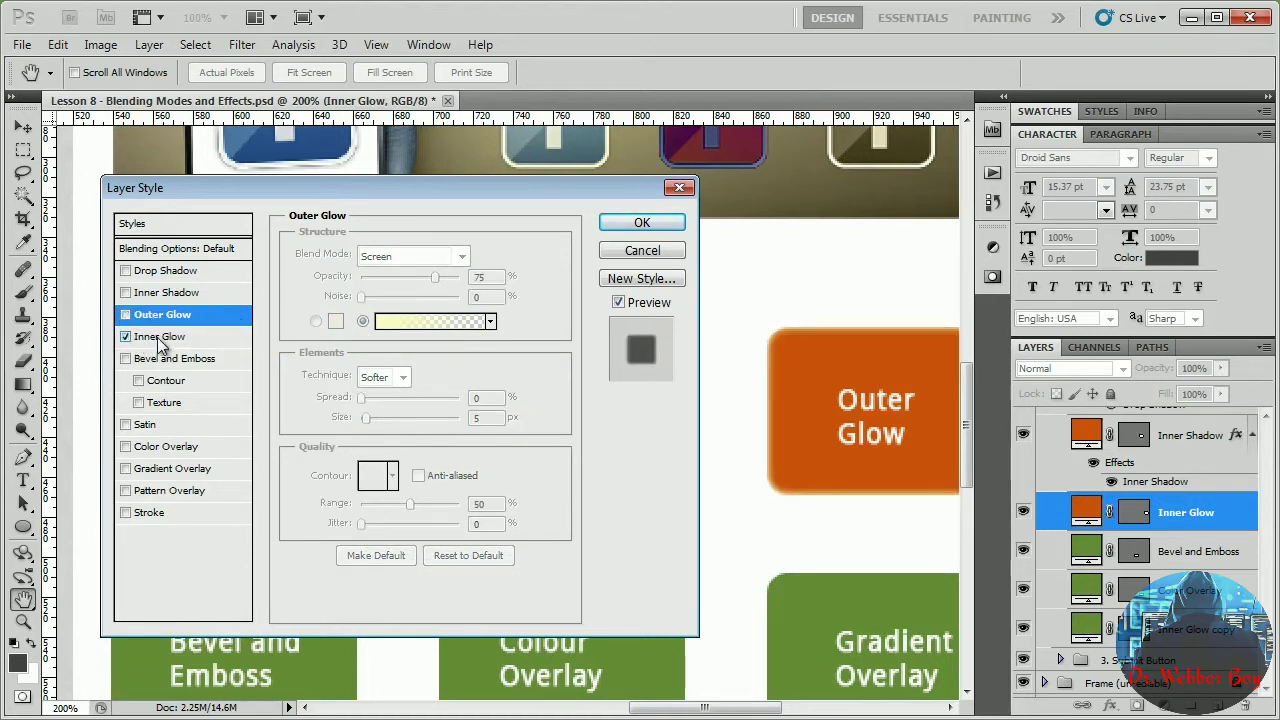
pyautogui.click(160, 337)
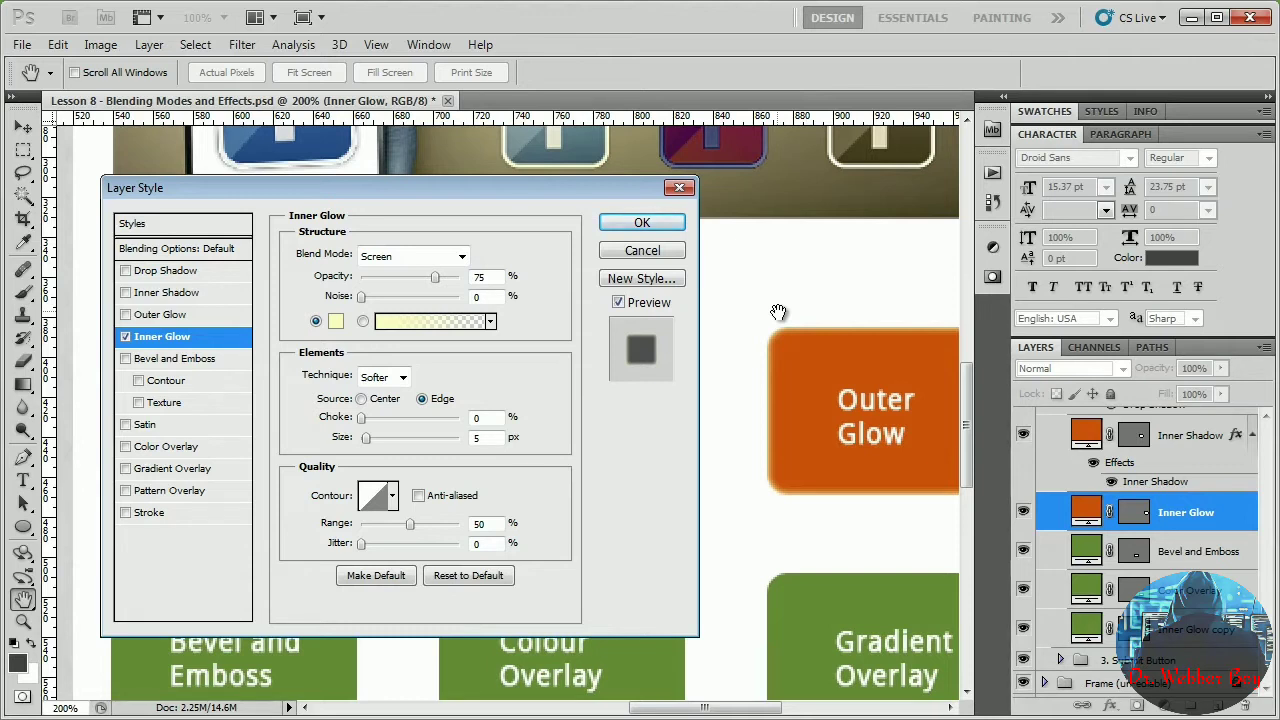
pyautogui.click(637, 223)
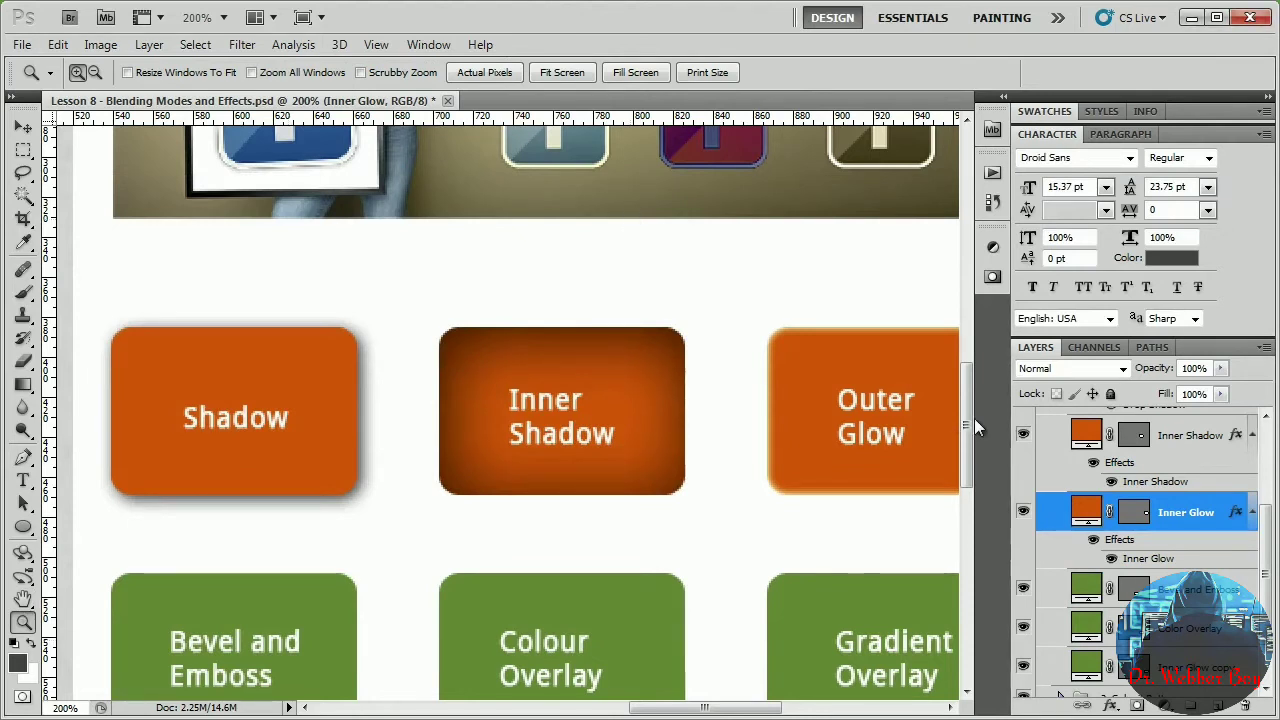
# Add a Bevel and Emboss effect to the Bevel and Emboss layer, keeping its rectangle in view beside the dialog.
pyautogui.moveTo(970, 416); pyautogui.dragTo(963, 447)
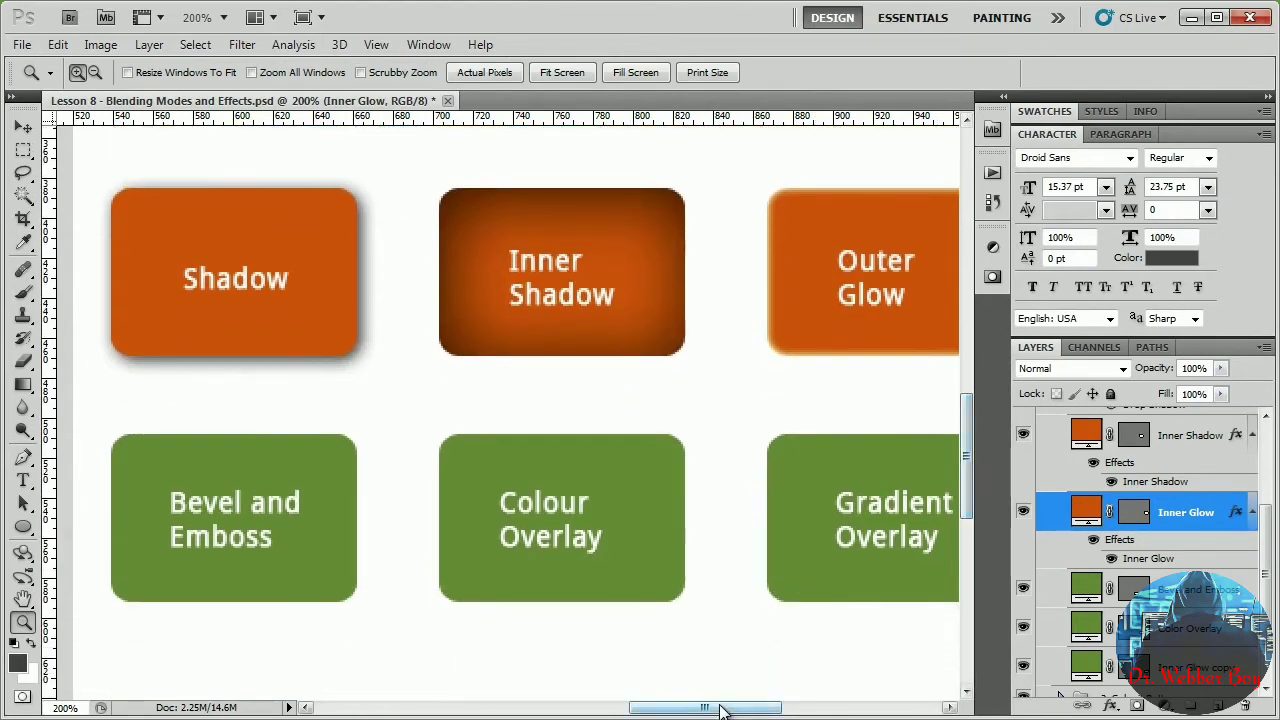
pyautogui.moveTo(718, 708)
pyautogui.mouseDown()
pyautogui.moveTo(740, 708)
pyautogui.moveTo(724, 710)
pyautogui.mouseUp()
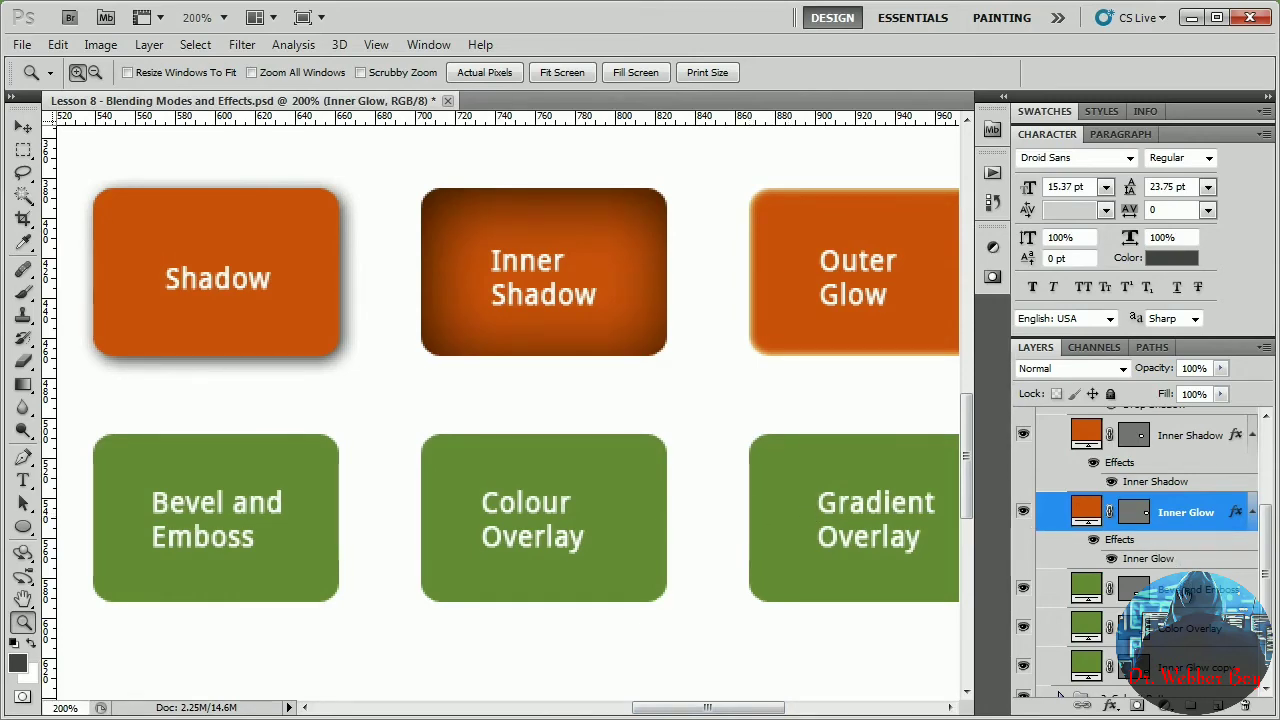
pyautogui.rightClick(1180, 590)
pyautogui.click(1177, 138)
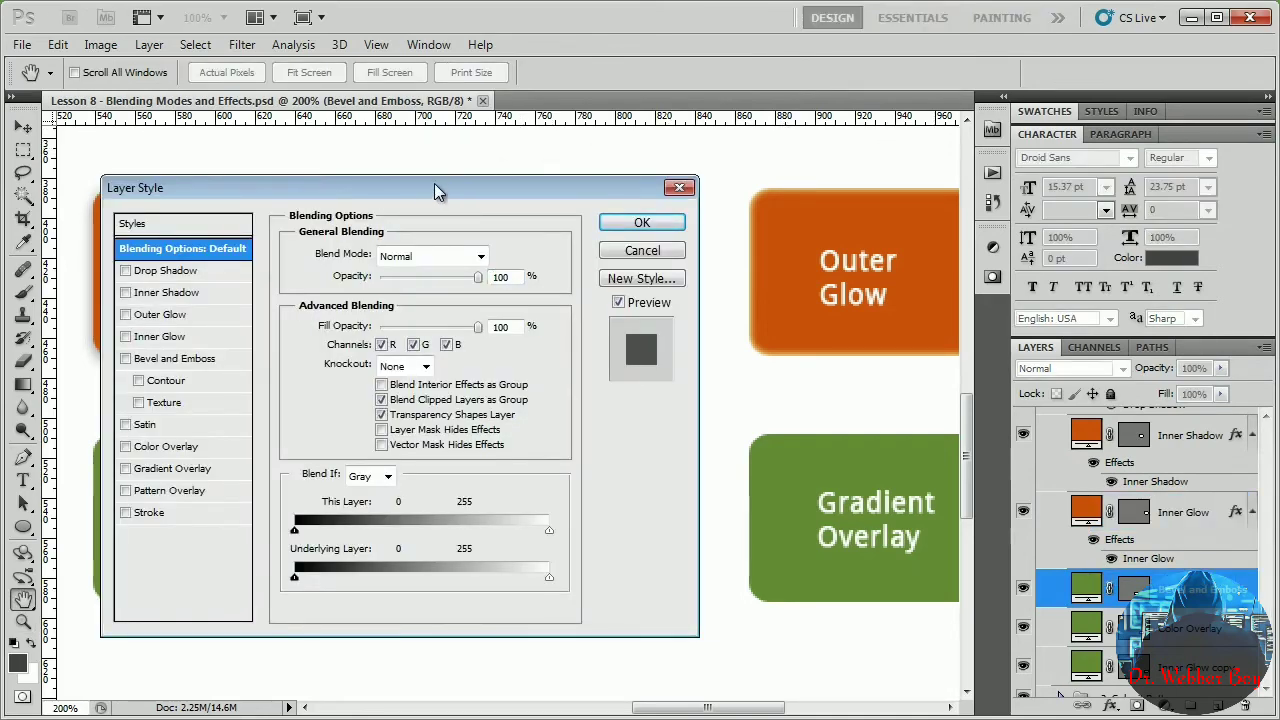
pyautogui.moveTo(436, 190); pyautogui.dragTo(693, 181)
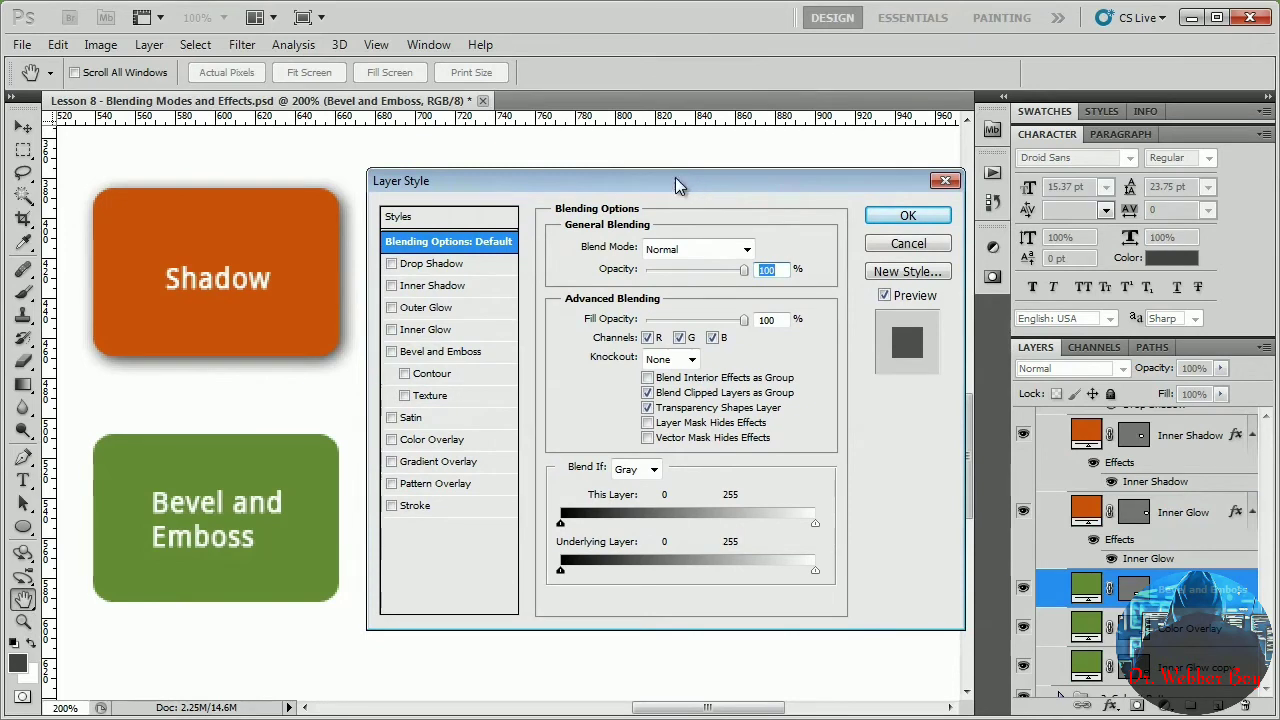
pyautogui.click(443, 352)
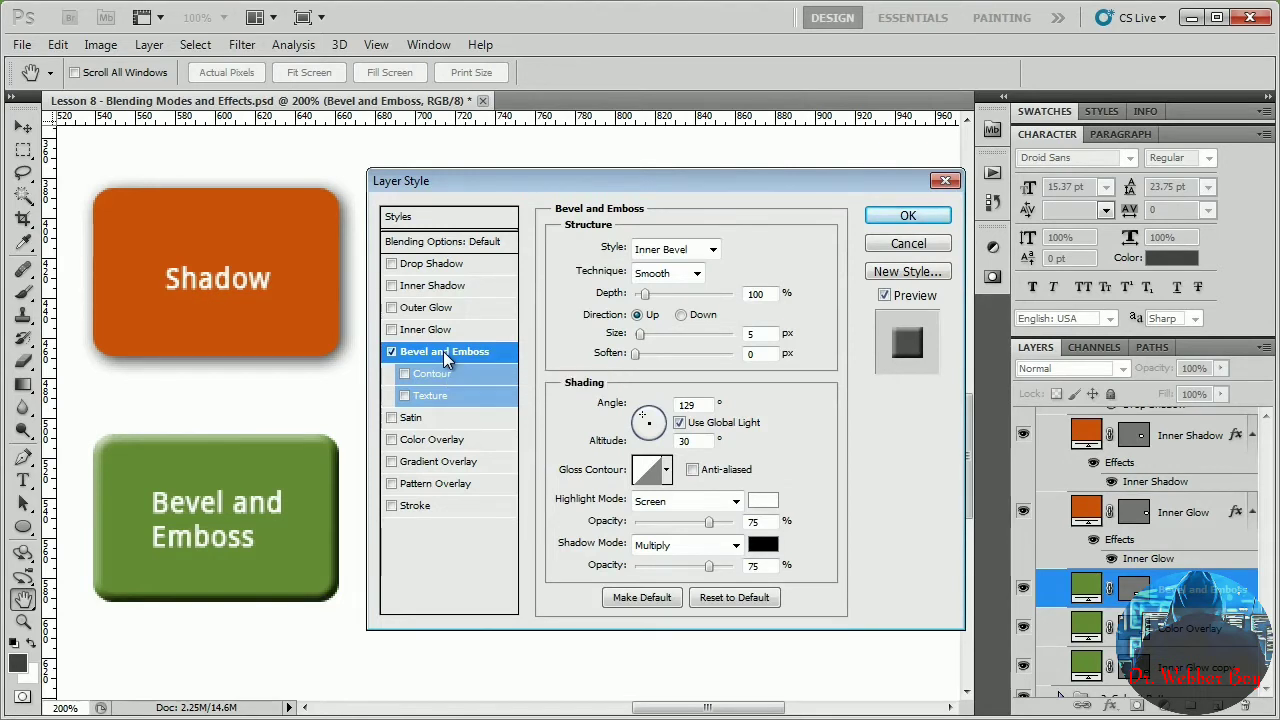
# Compare small and large bevel sizes, then apply the bevel with a size of 147 px and soften of 1 px.
pyautogui.moveTo(635, 353); pyautogui.dragTo(690, 342)
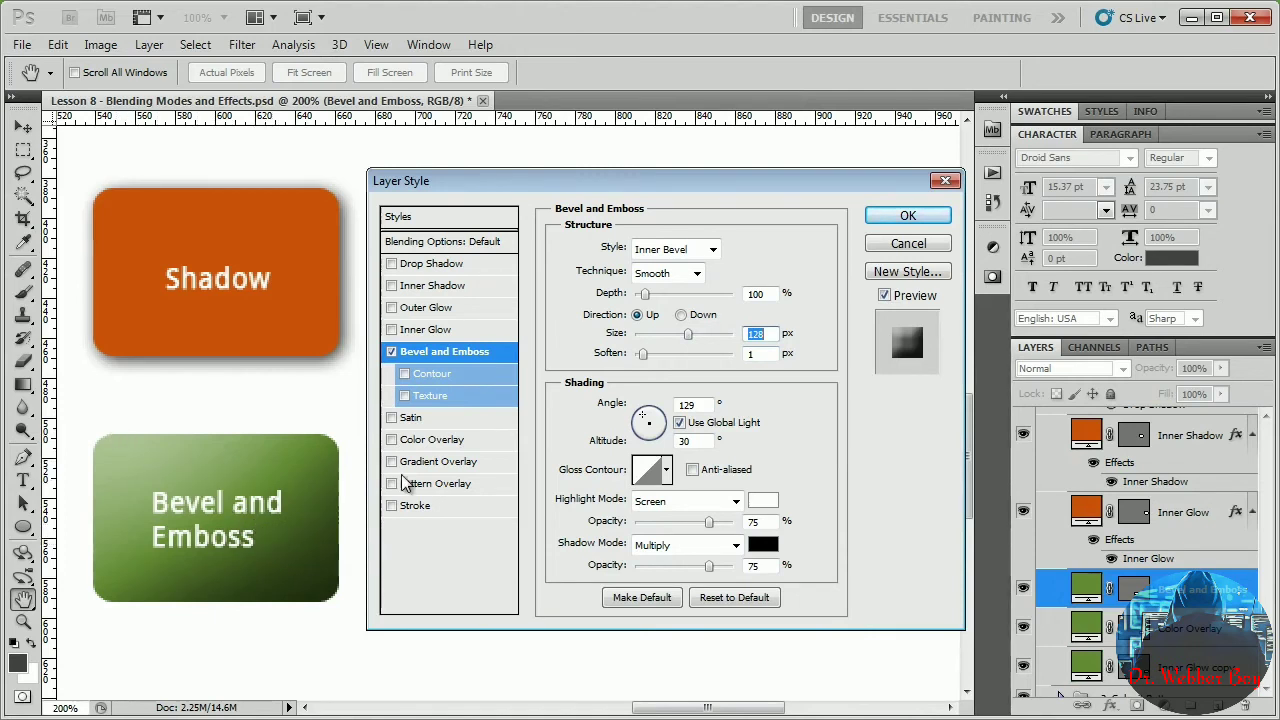
pyautogui.moveTo(688, 336); pyautogui.dragTo(643, 340)
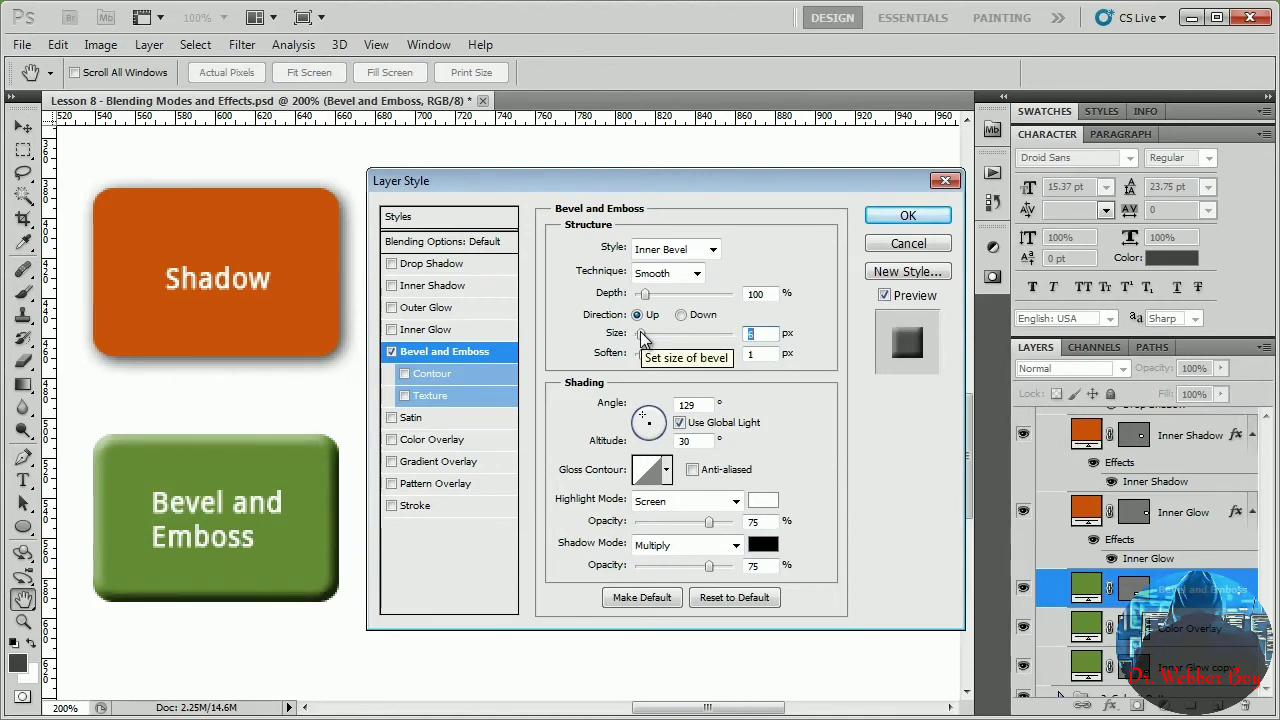
pyautogui.moveTo(643, 340); pyautogui.dragTo(697, 340)
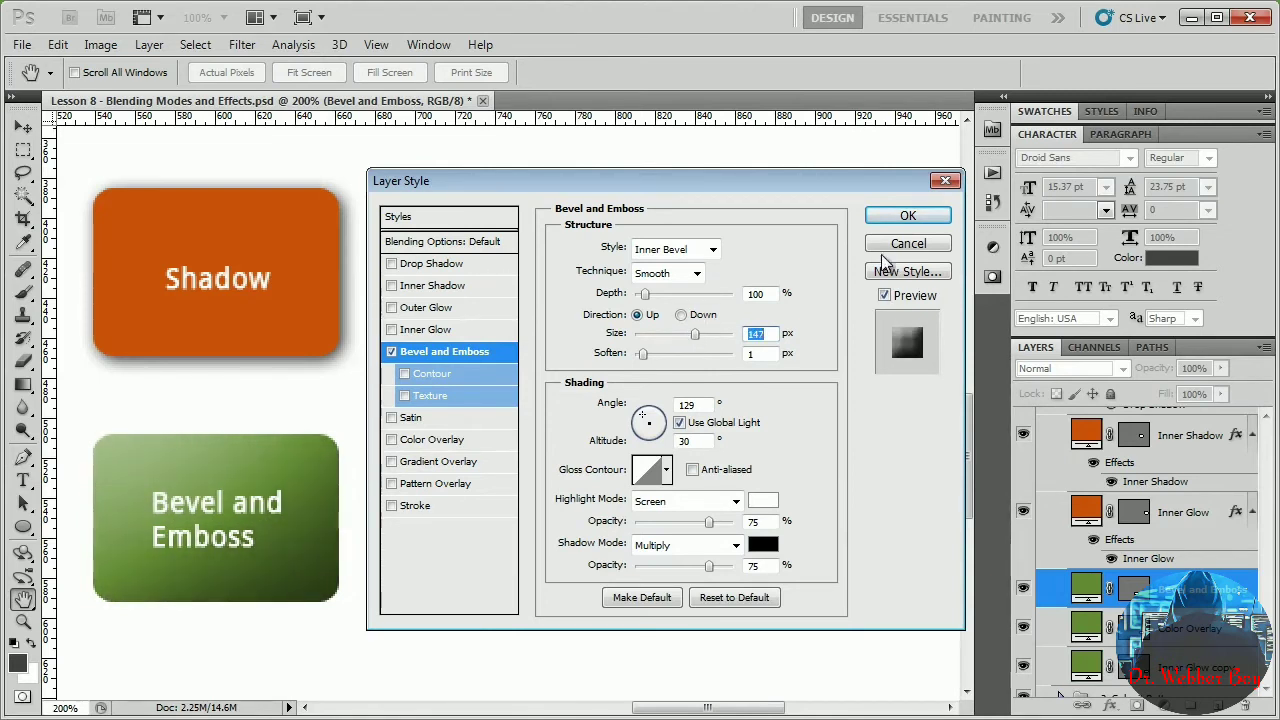
pyautogui.click(903, 216)
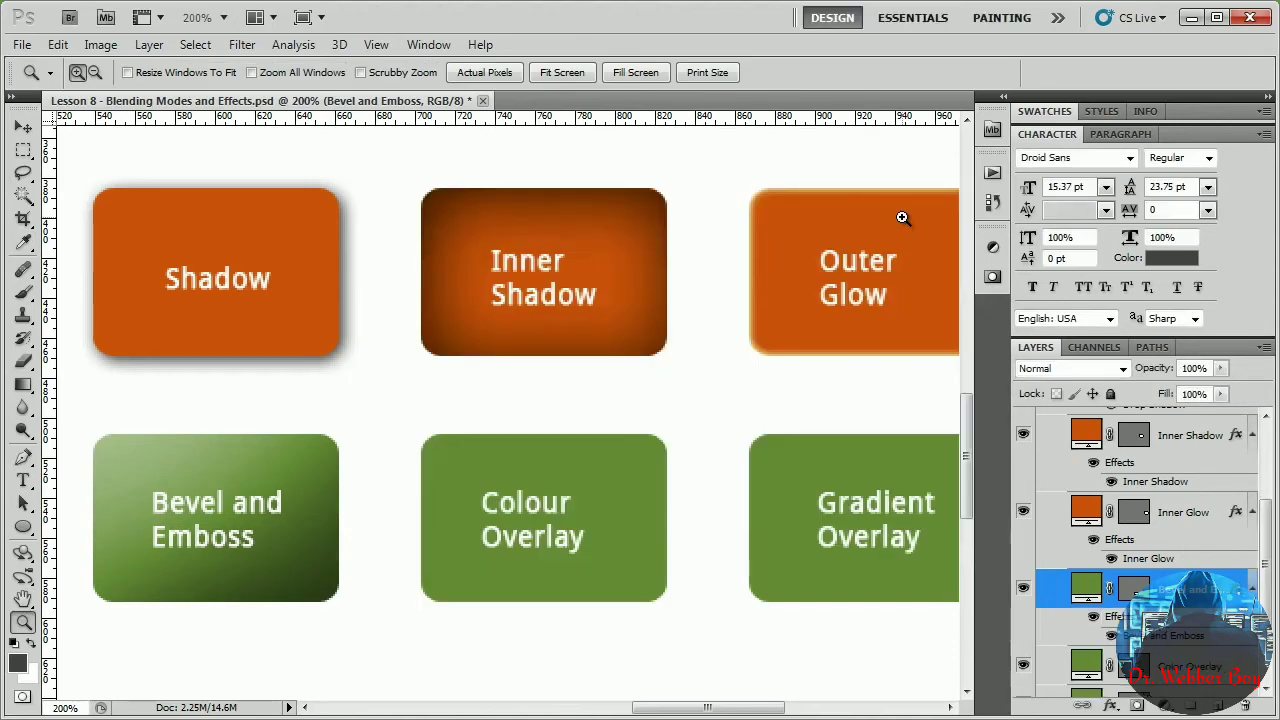
# Add a red Color Overlay effect to the Colour Overlay layer, keeping its rectangle in view beside the dialog.
pyautogui.scroll(-2, 1146, 588)
pyautogui.click(1146, 590)
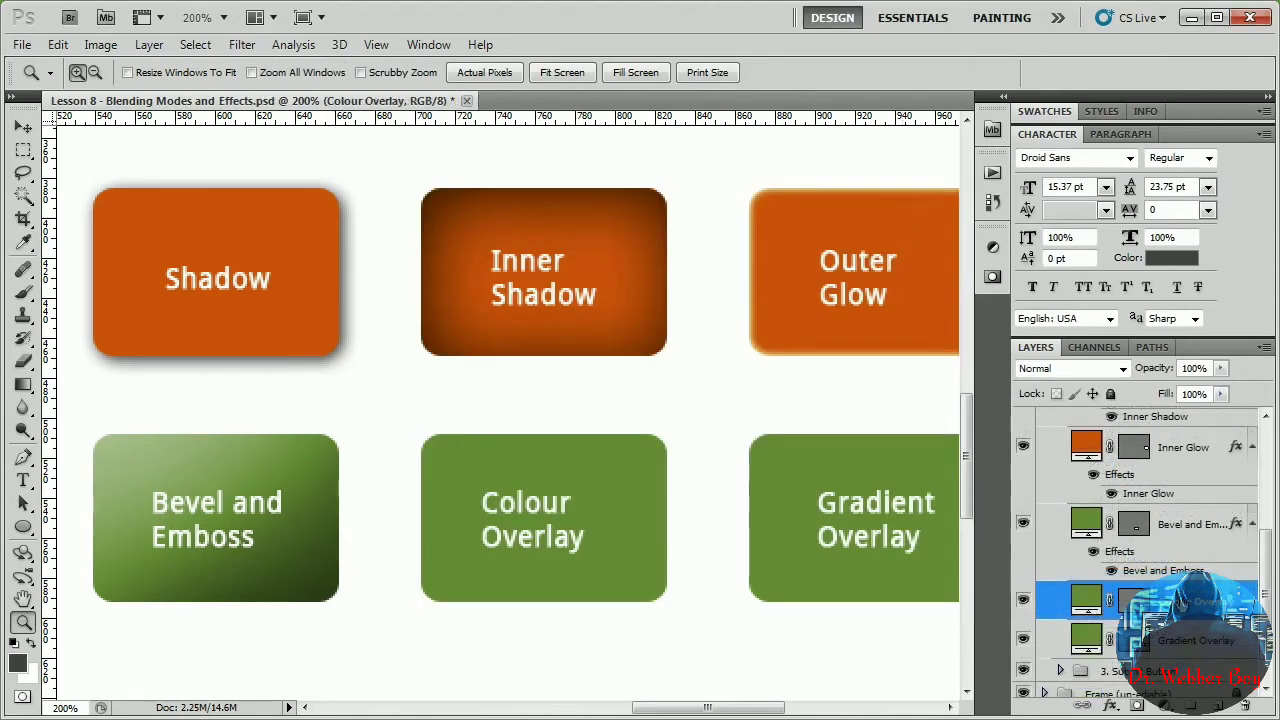
pyautogui.rightClick(1146, 592)
pyautogui.click(1184, 148)
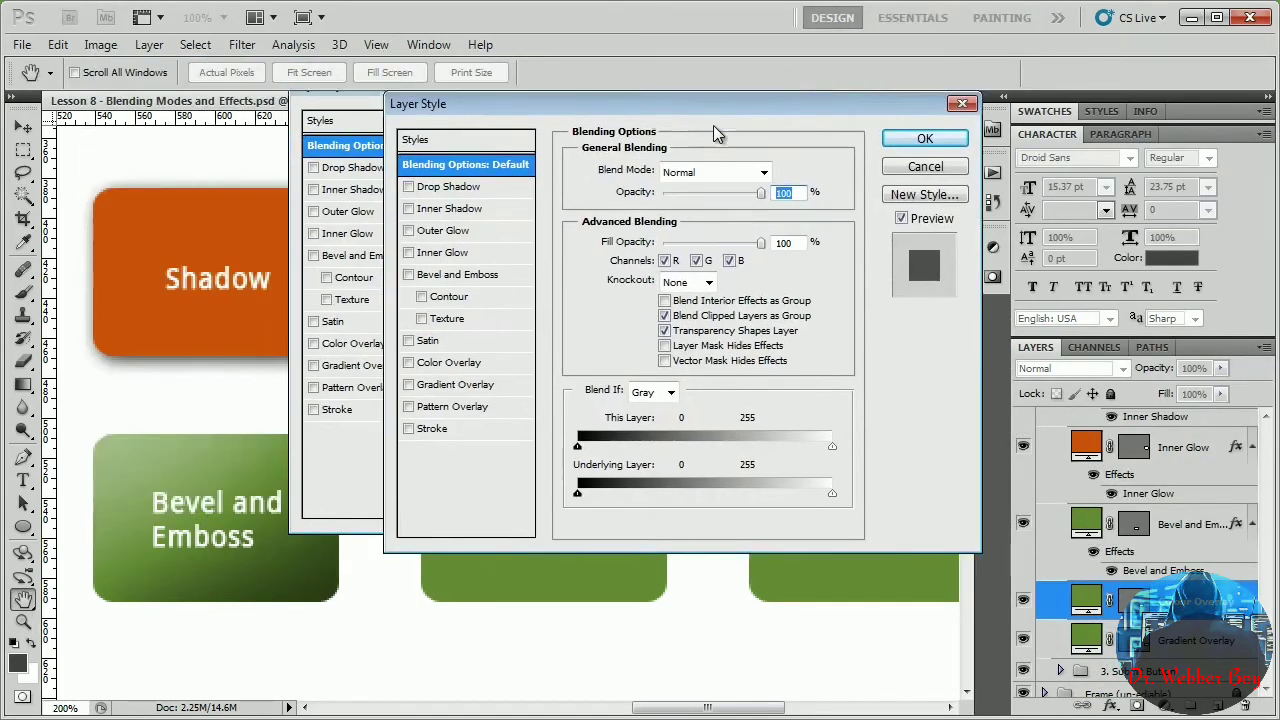
pyautogui.moveTo(714, 133); pyautogui.dragTo(955, 185)
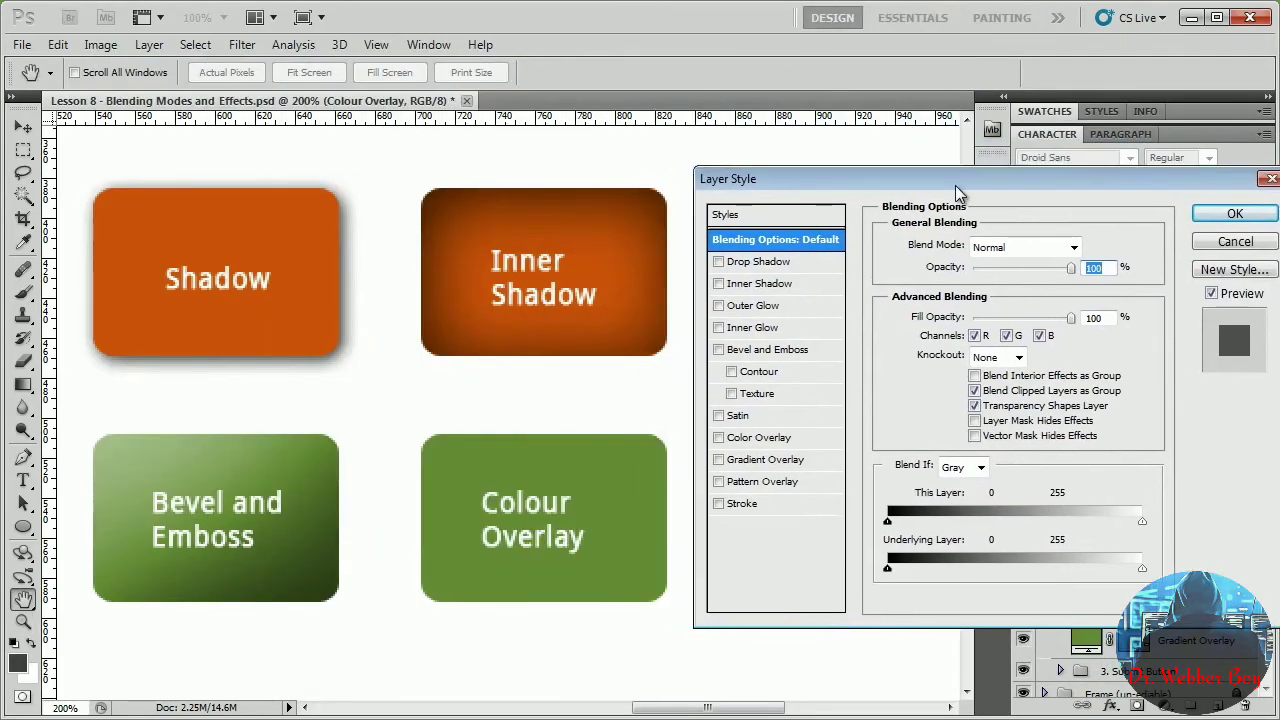
pyautogui.click(768, 439)
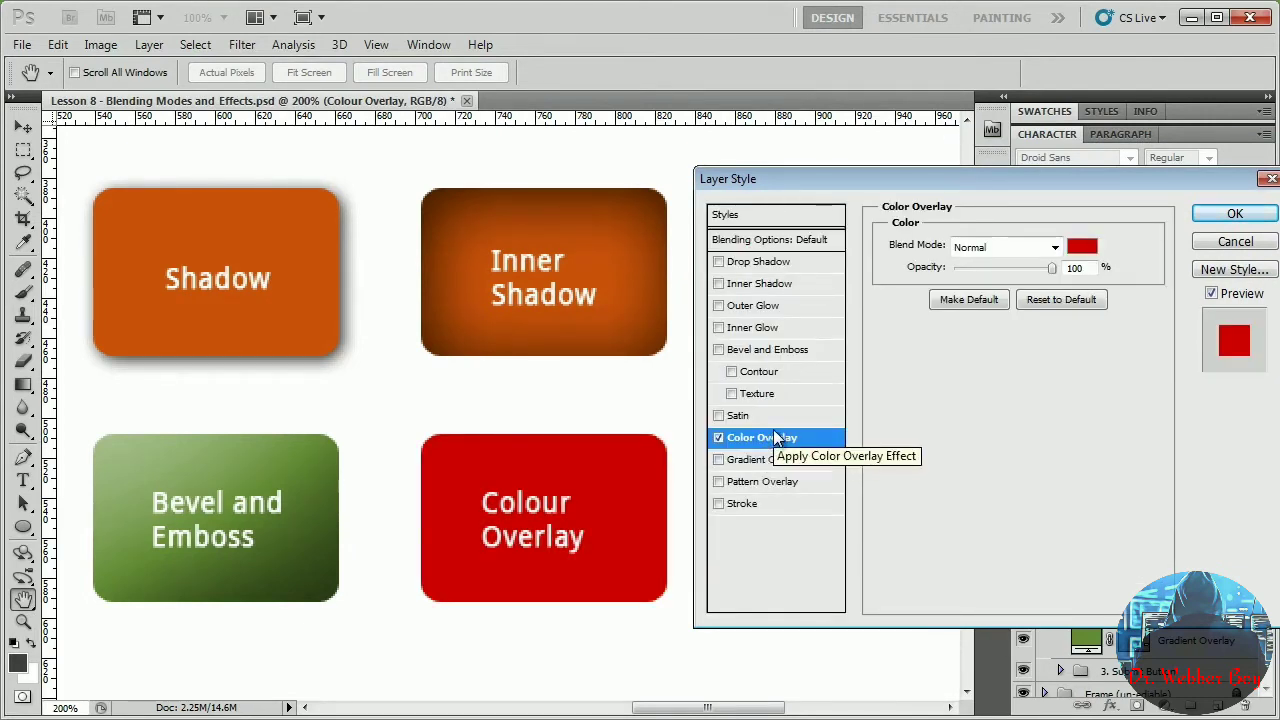
# Lower the Color Overlay opacity to 84%, trying the Vivid Light blend mode before returning to Normal.
pyautogui.moveTo(1052, 270); pyautogui.dragTo(978, 270)
pyautogui.click(1040, 270)
pyautogui.click(1005, 247)
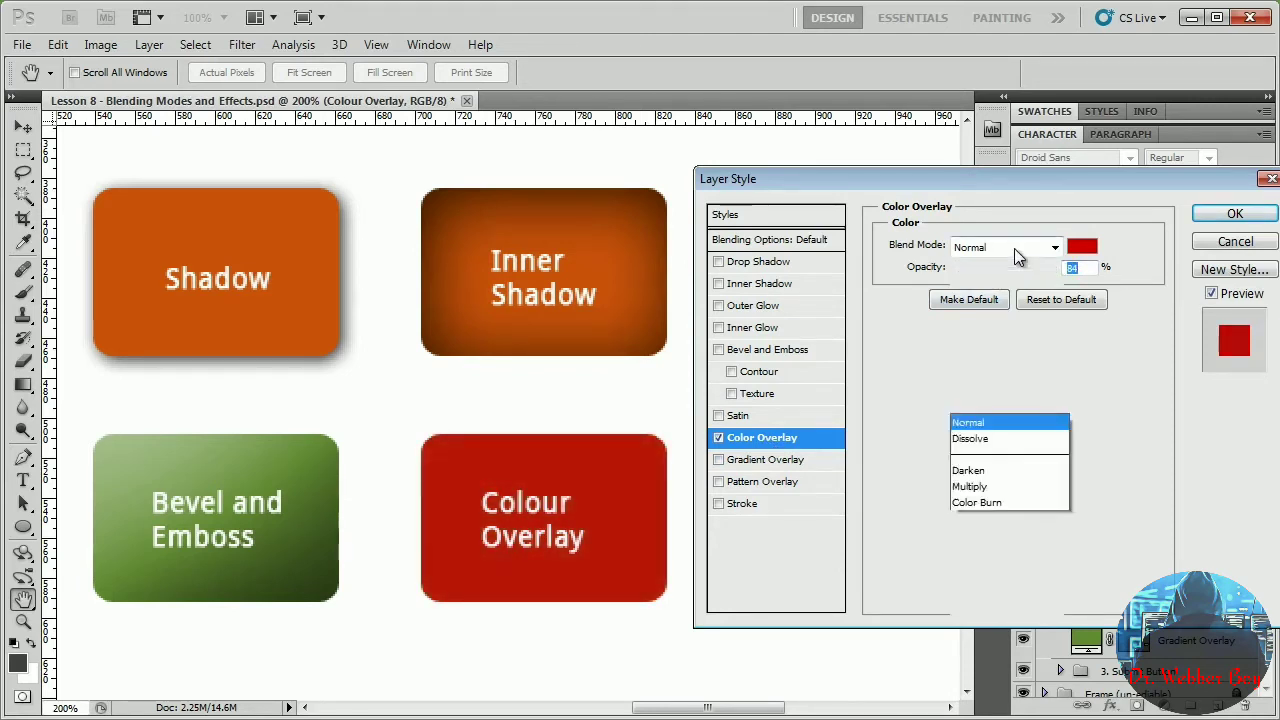
pyautogui.click(1005, 294)
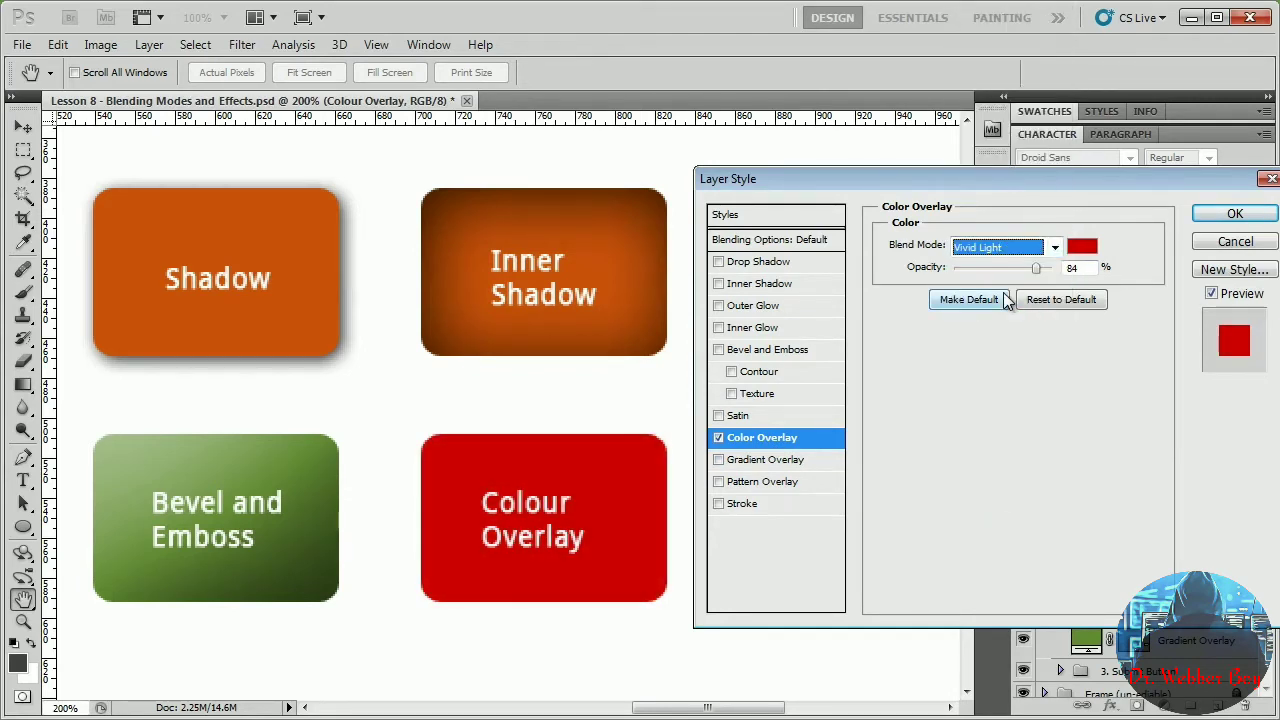
pyautogui.click(1000, 247)
pyautogui.click(980, 14)
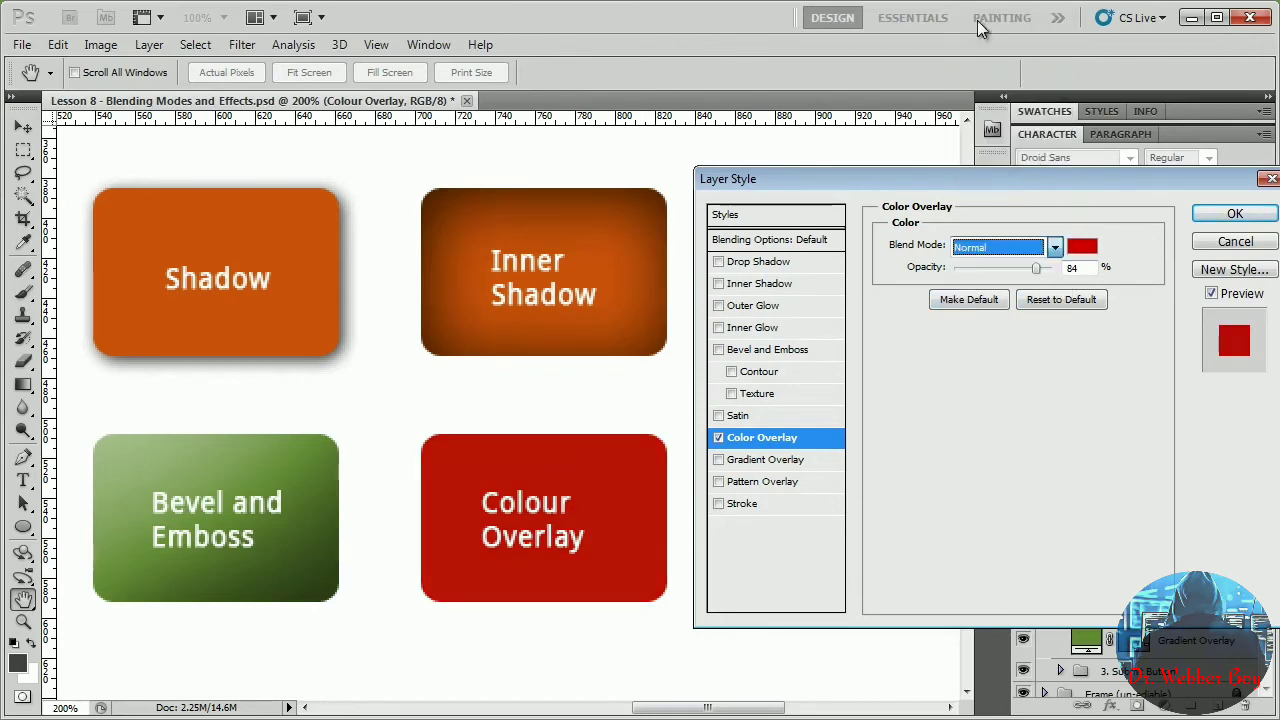
# Change the overlay color to dark blue (0d138e) and apply the Color Overlay effect.
pyautogui.click(1082, 246)
pyautogui.click(804, 325)
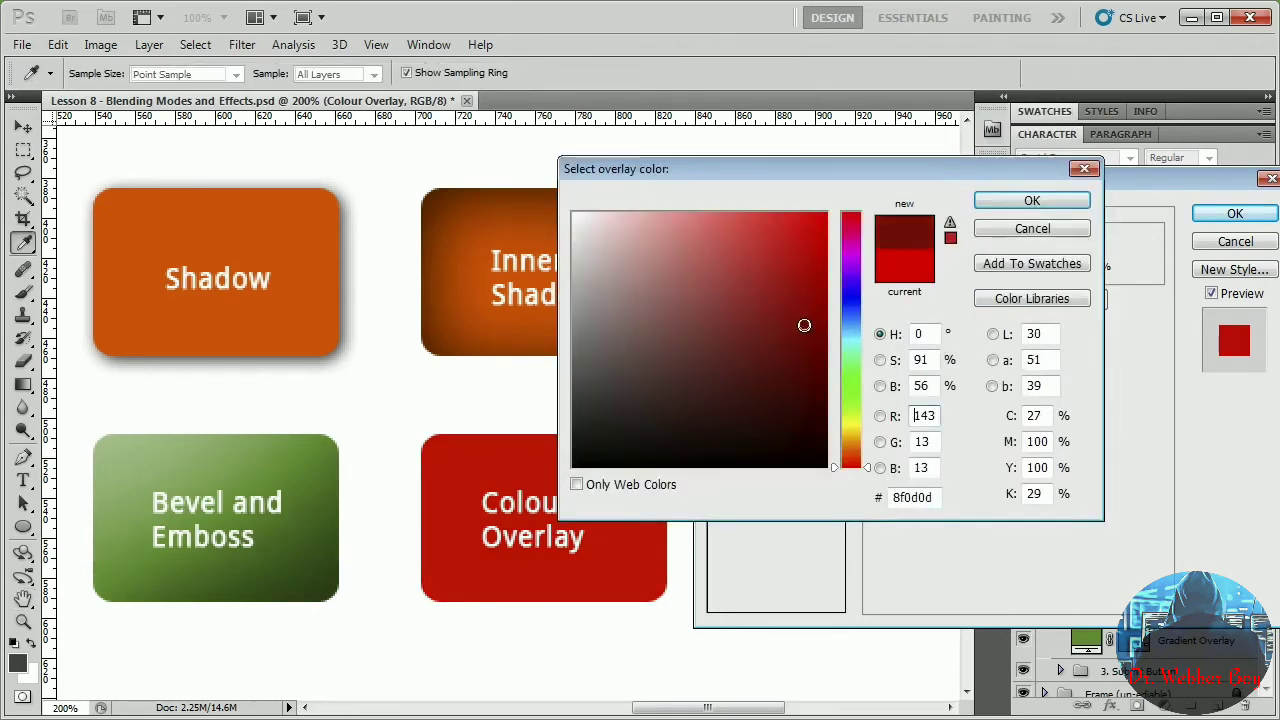
pyautogui.click(855, 299)
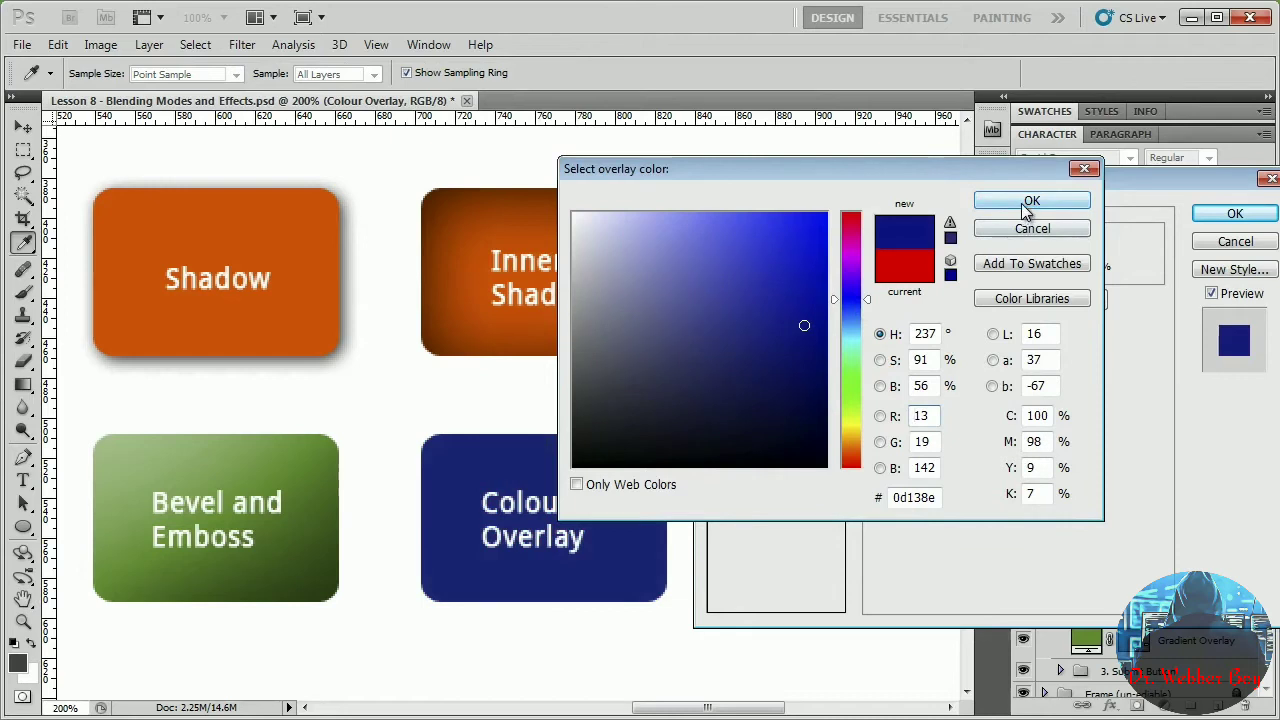
pyautogui.click(1027, 204)
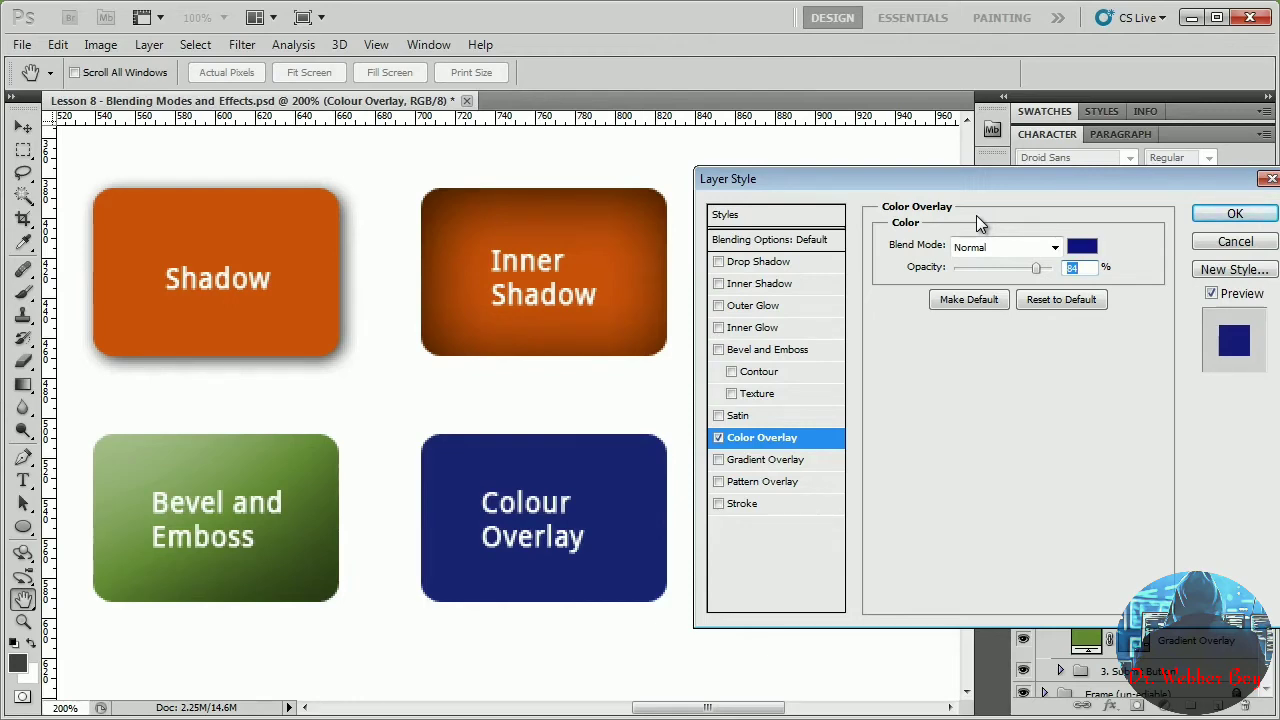
pyautogui.click(1234, 214)
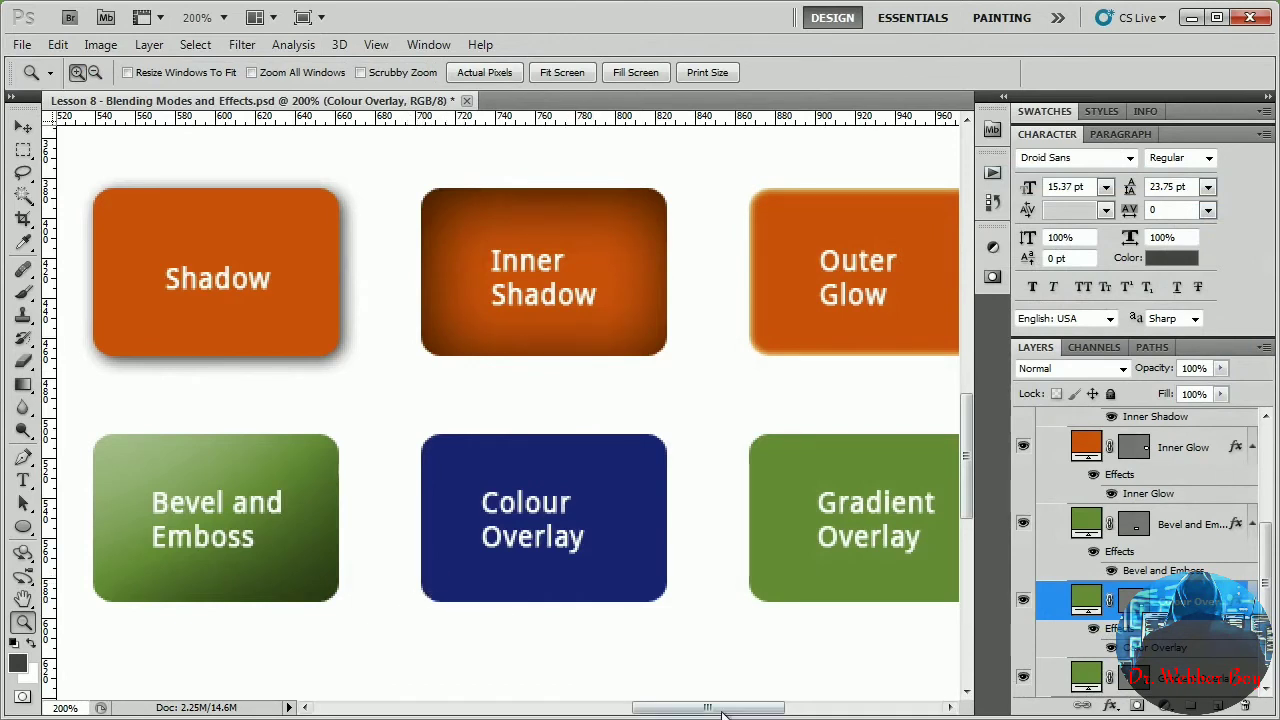
# Add a Gradient Overlay effect to the Gradient Overlay layer, keeping its rectangle in view beside the dialog.
pyautogui.moveTo(722, 711); pyautogui.dragTo(749, 708)
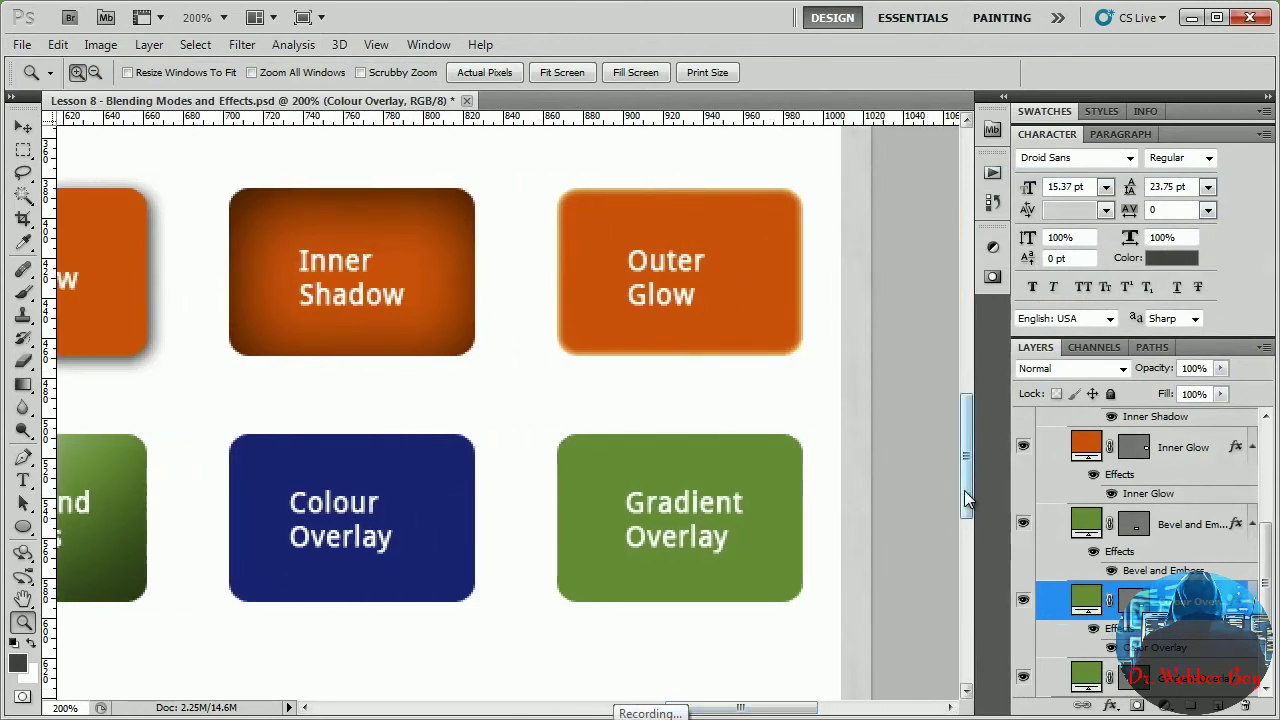
pyautogui.moveTo(968, 500); pyautogui.dragTo(966, 517)
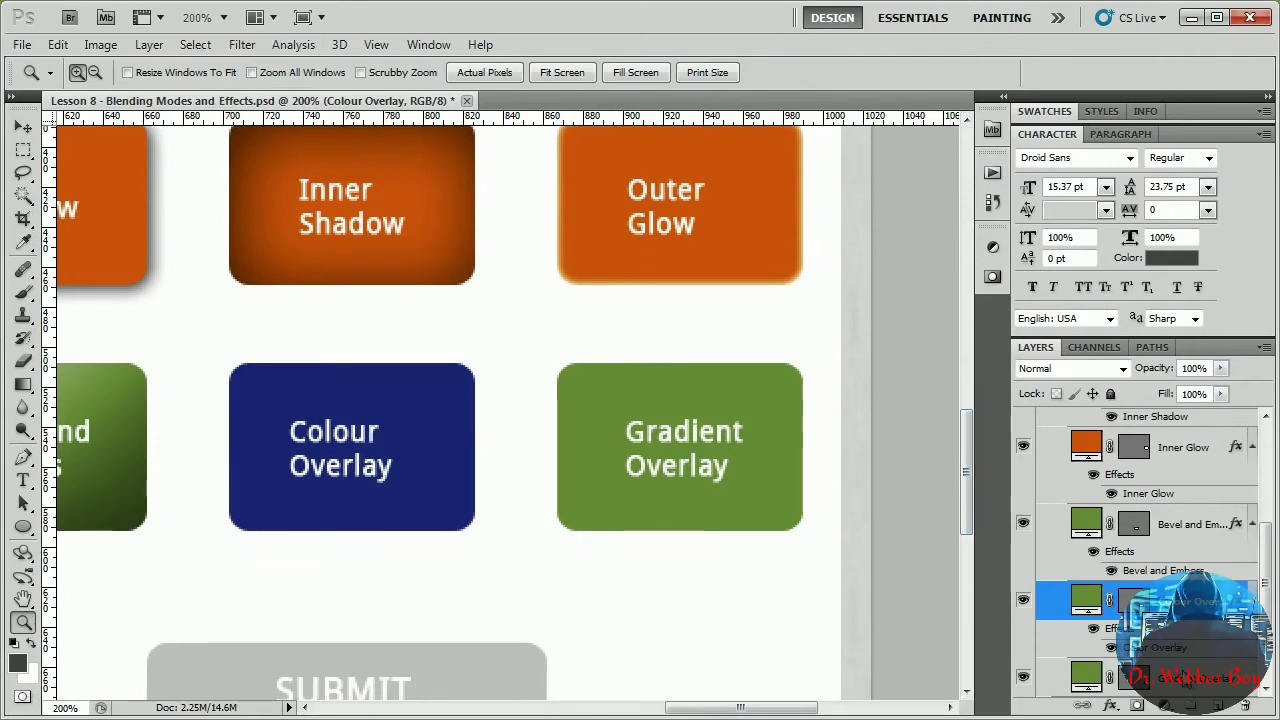
pyautogui.rightClick(1186, 680)
pyautogui.click(1176, 219)
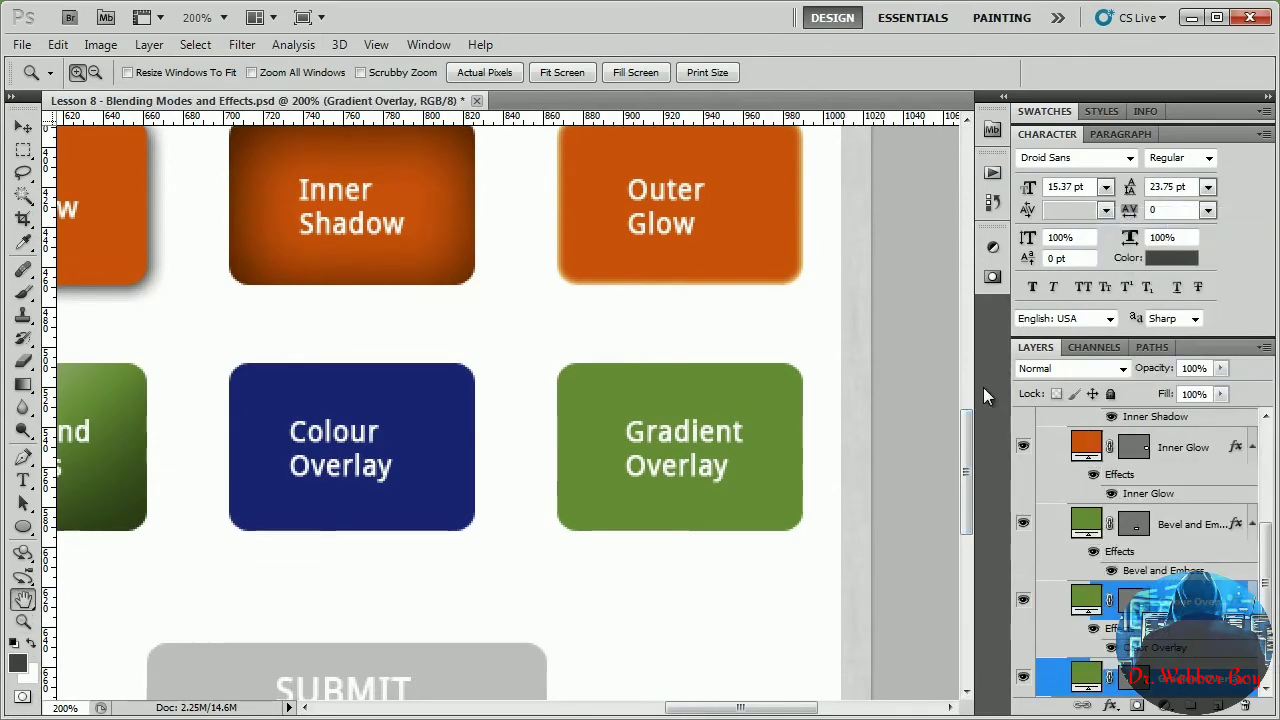
pyautogui.moveTo(995, 179); pyautogui.dragTo(404, 189)
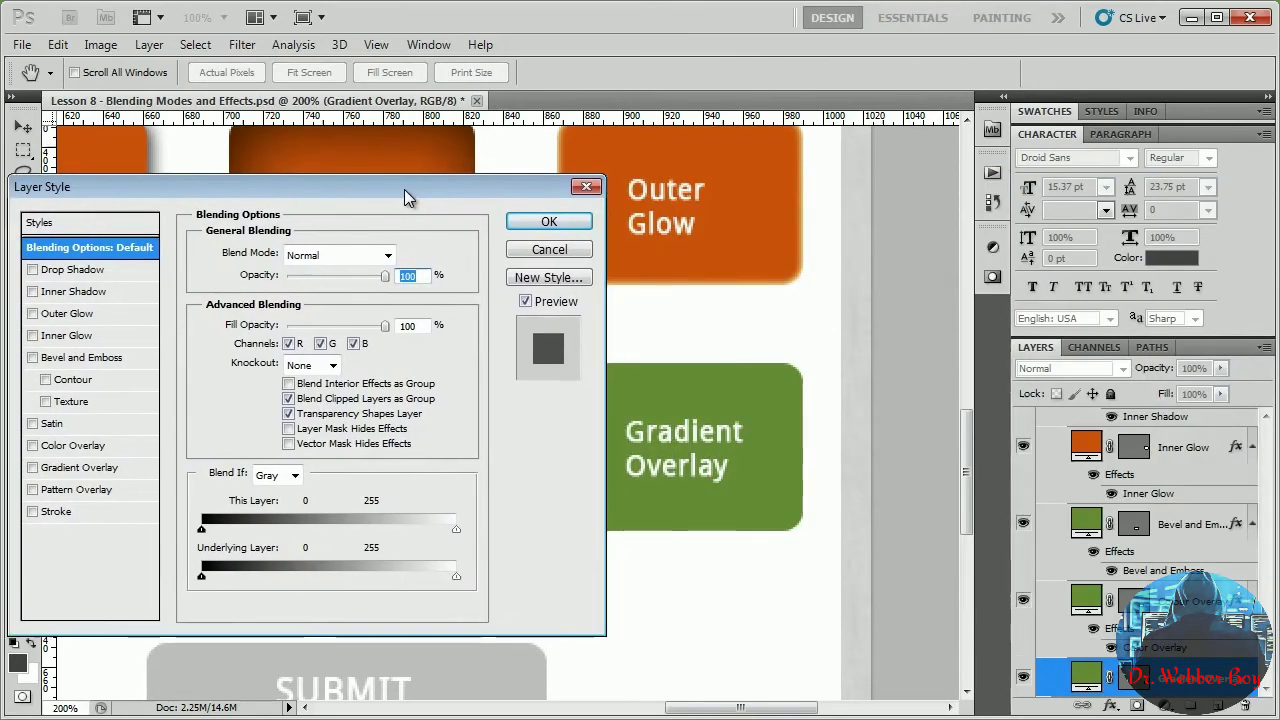
pyautogui.click(90, 467)
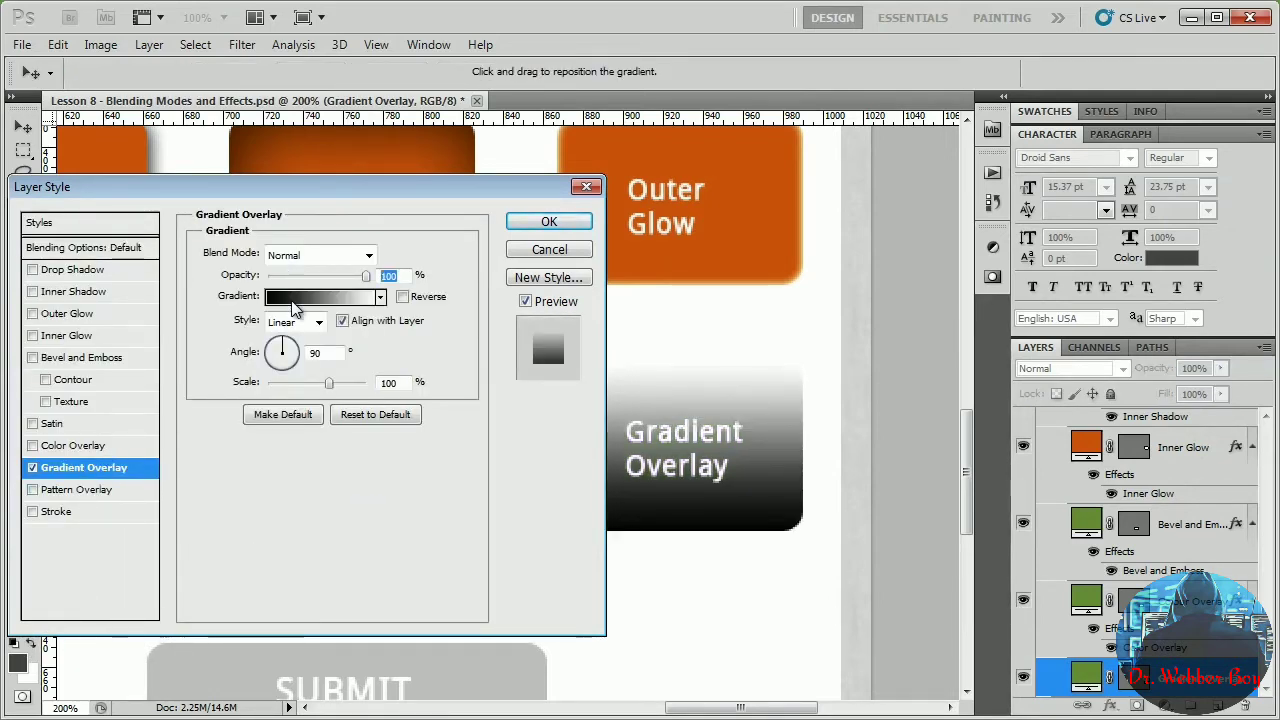
# Preview the Orange, Yellow, Orange, Transparent Rainbow and Spectrum presets for the gradient overlay.
pyautogui.click(335, 296)
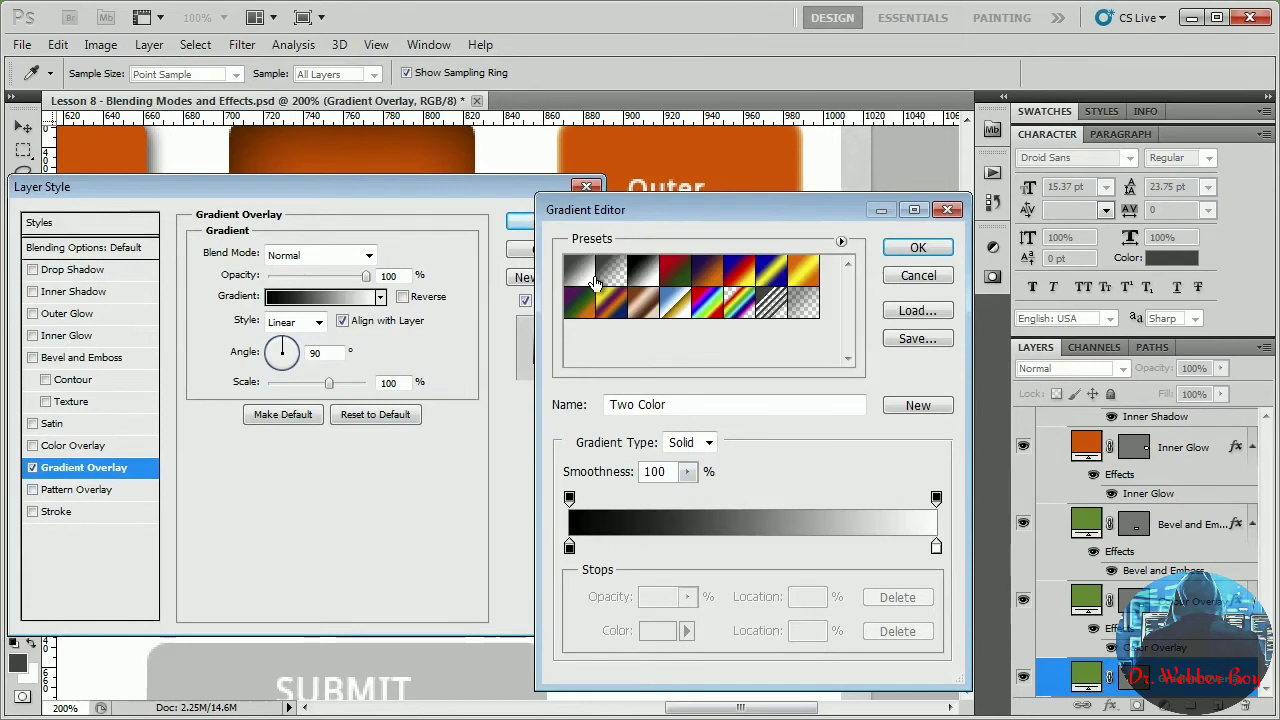
pyautogui.click(915, 247)
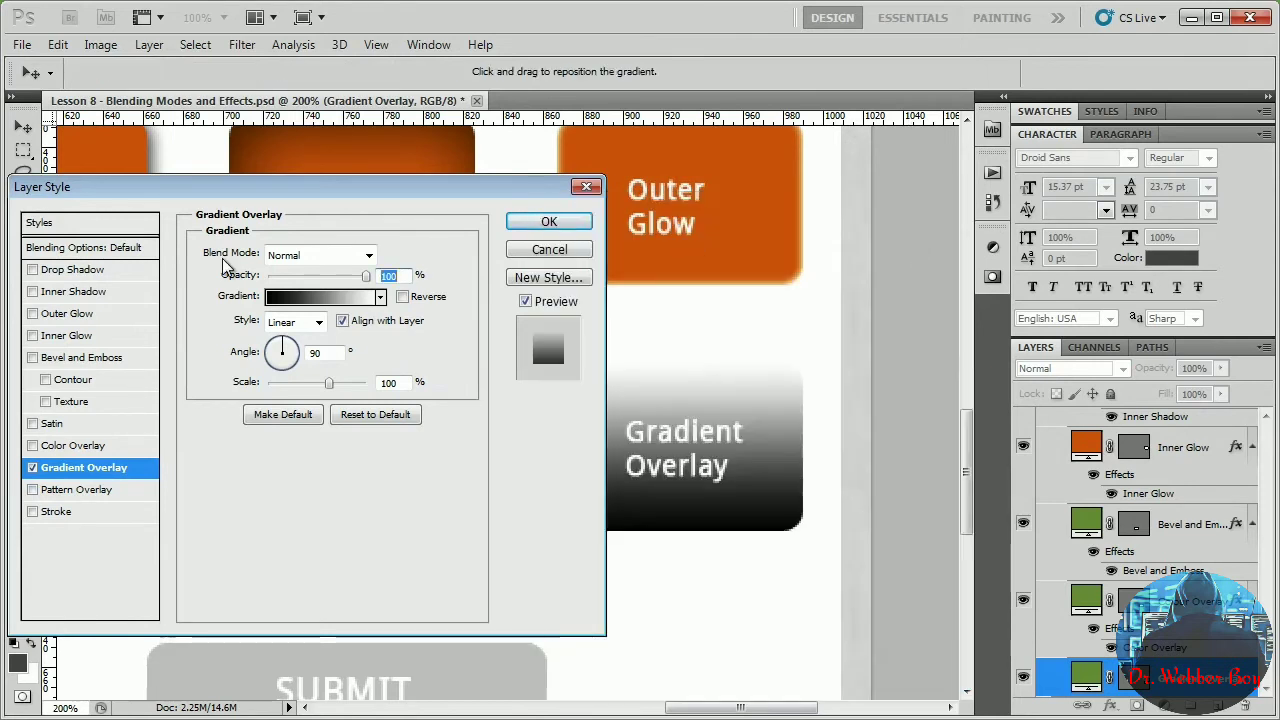
pyautogui.click(304, 294)
pyautogui.moveTo(640, 209); pyautogui.dragTo(275, 151)
pyautogui.click(443, 218)
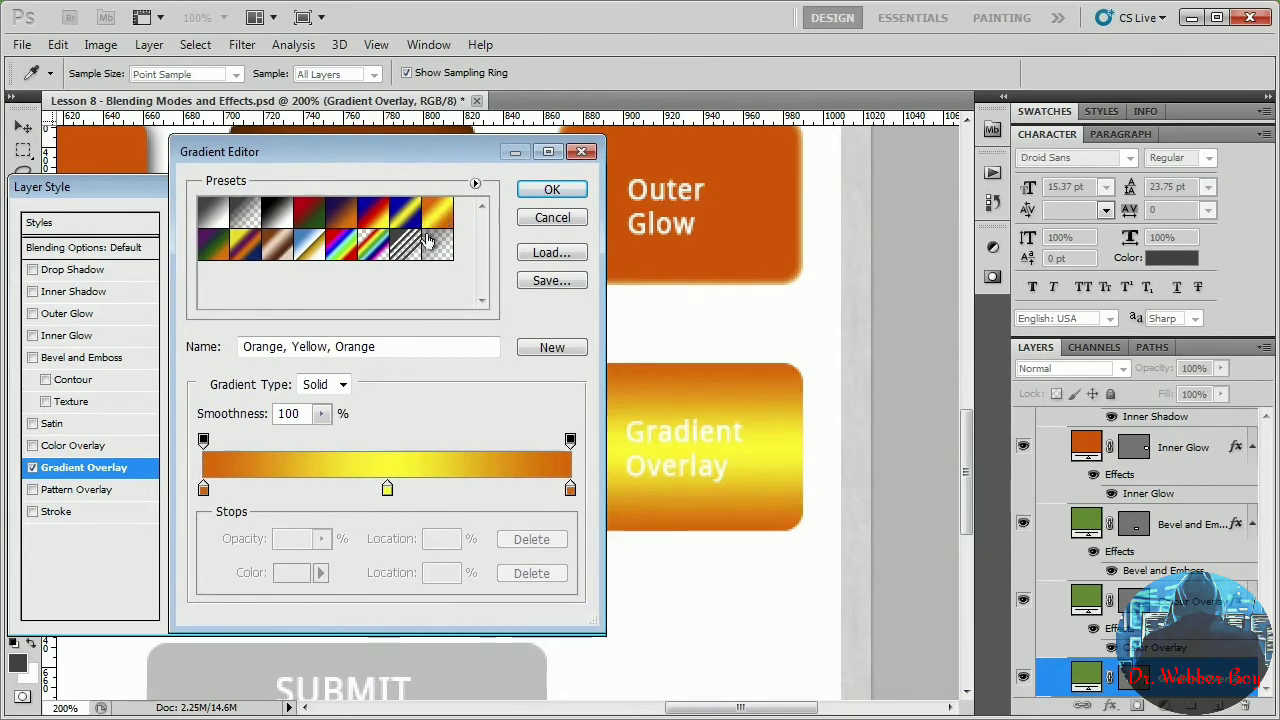
pyautogui.click(406, 246)
pyautogui.click(377, 251)
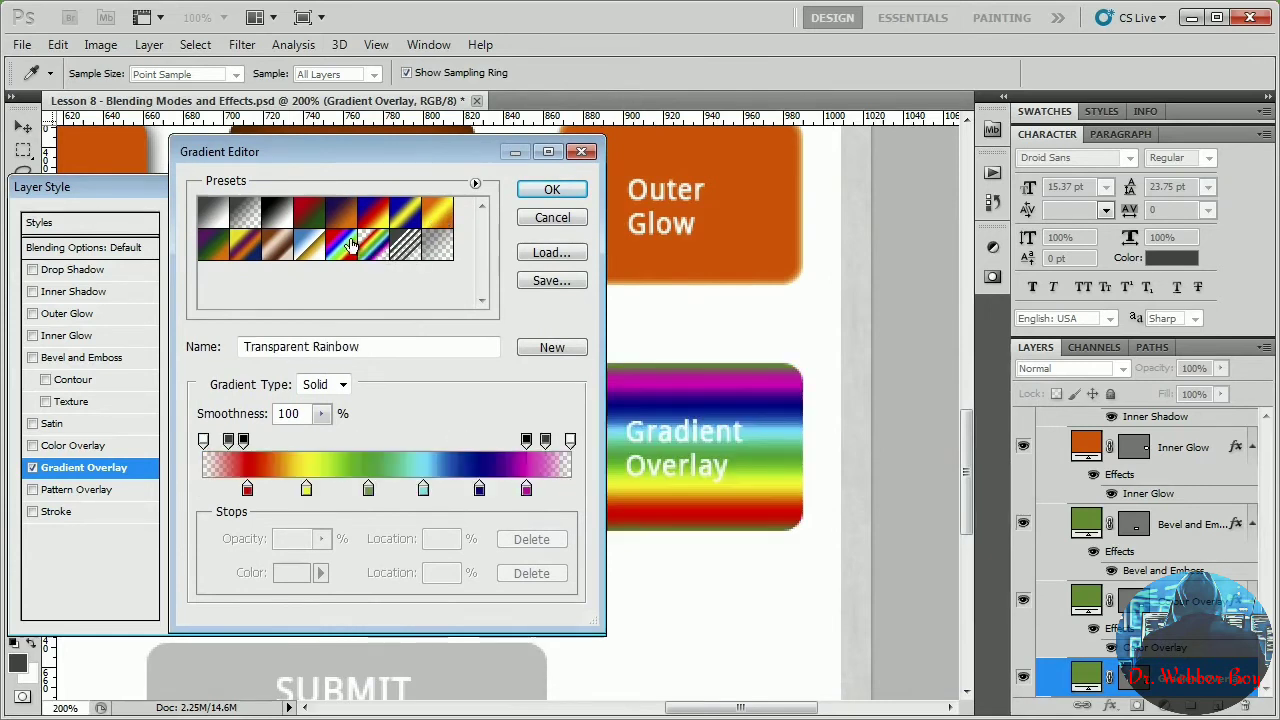
pyautogui.click(340, 246)
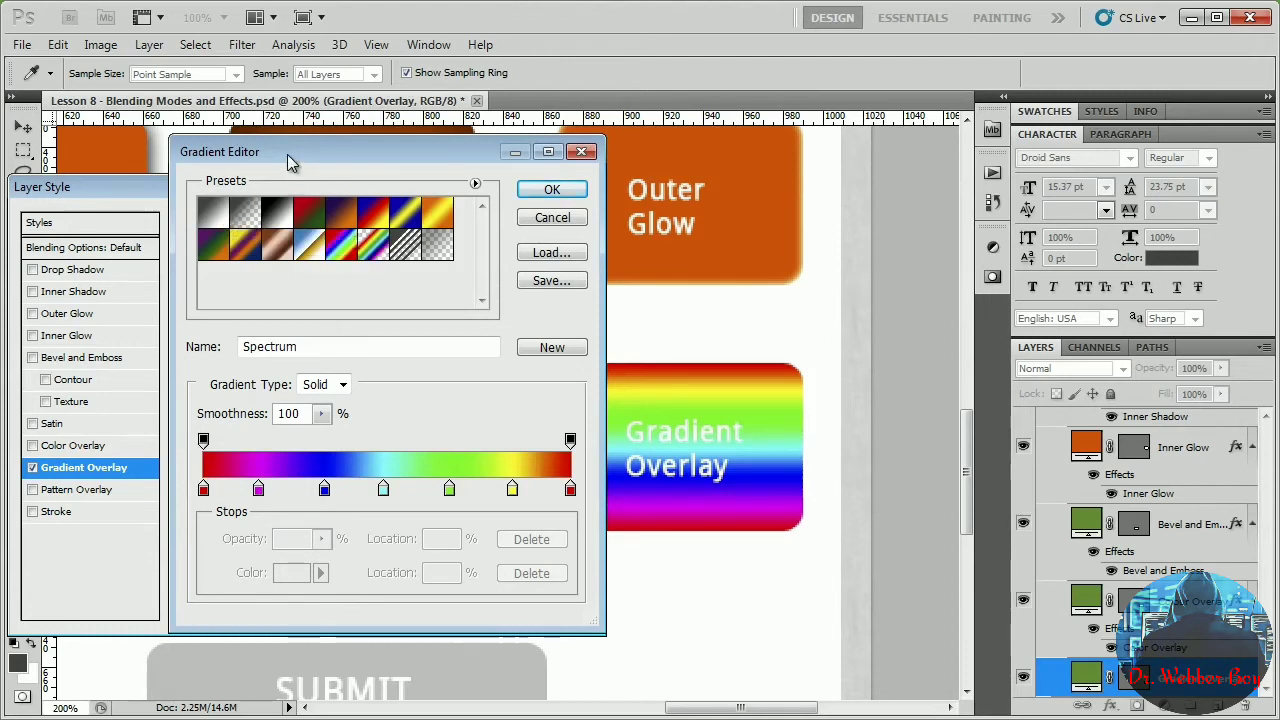
# Try the Foreground to Background and Foreground to Transparent gradient presets on the rectangle.
pyautogui.moveTo(289, 157); pyautogui.dragTo(340, 155)
pyautogui.click(270, 212)
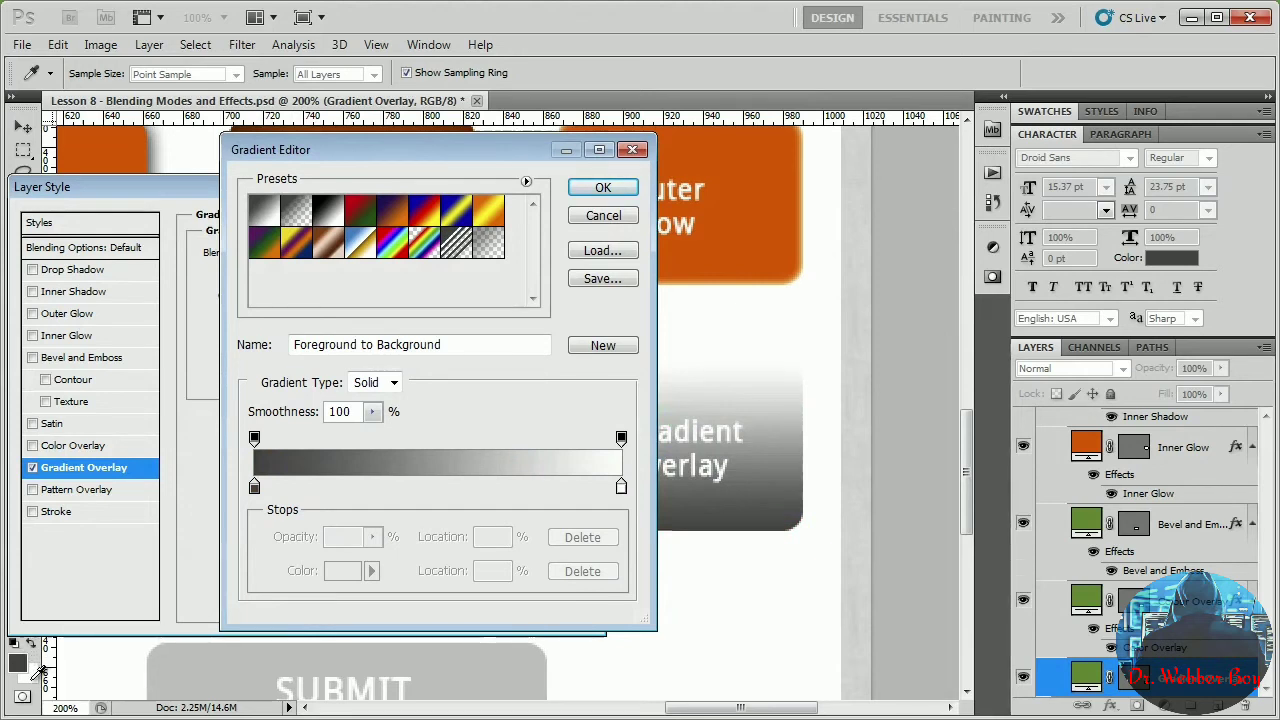
pyautogui.click(296, 212)
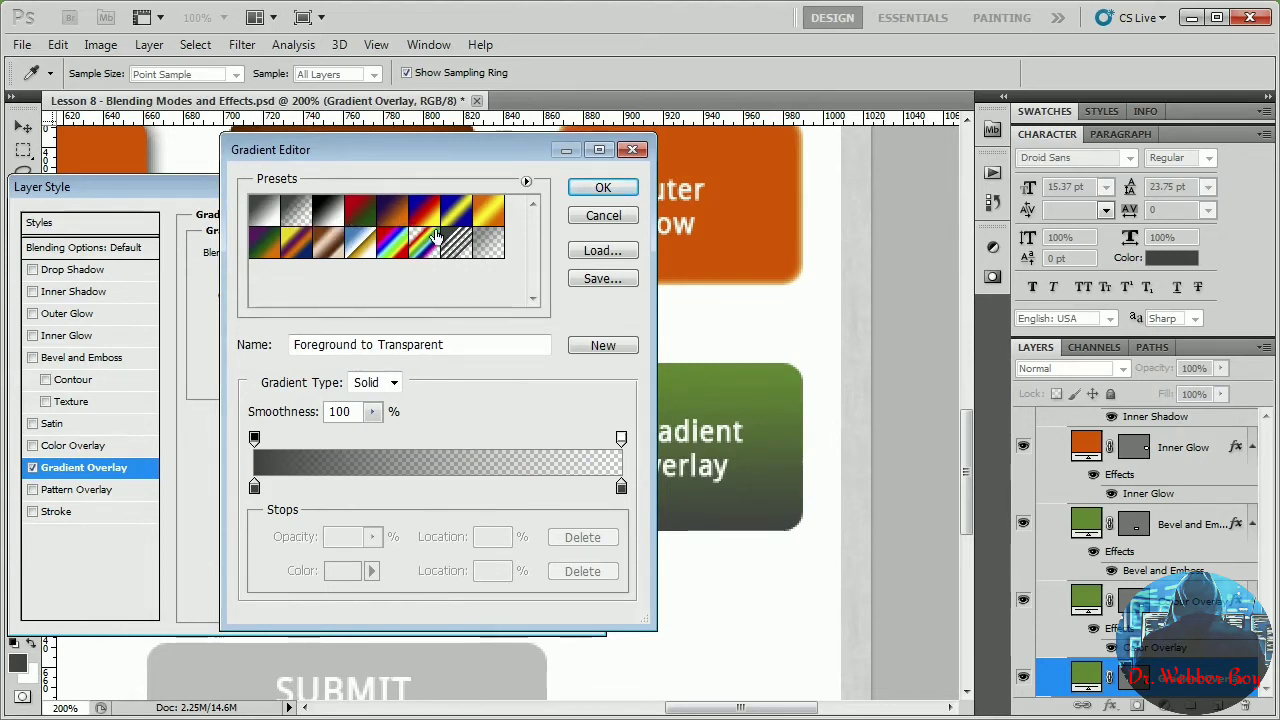
# Choose the Black, White gradient preset, lower the overlay opacity to 39% and apply the effect.
pyautogui.click(328, 210)
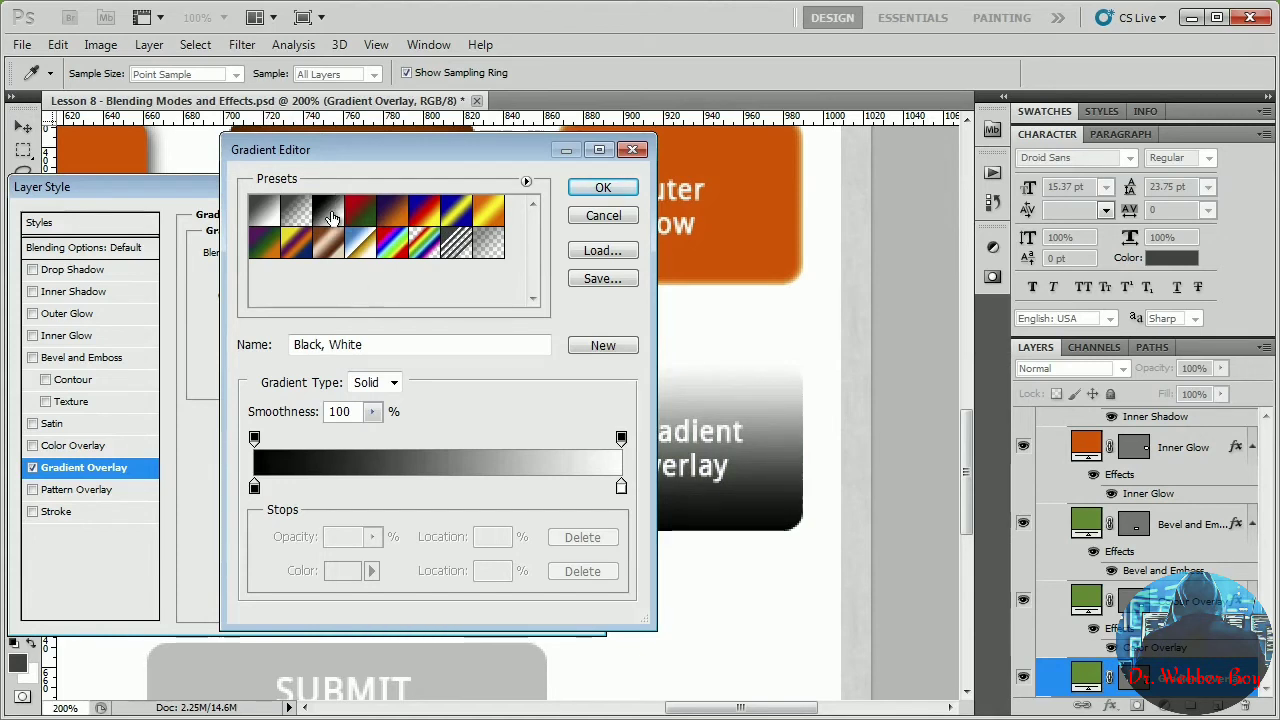
pyautogui.click(602, 188)
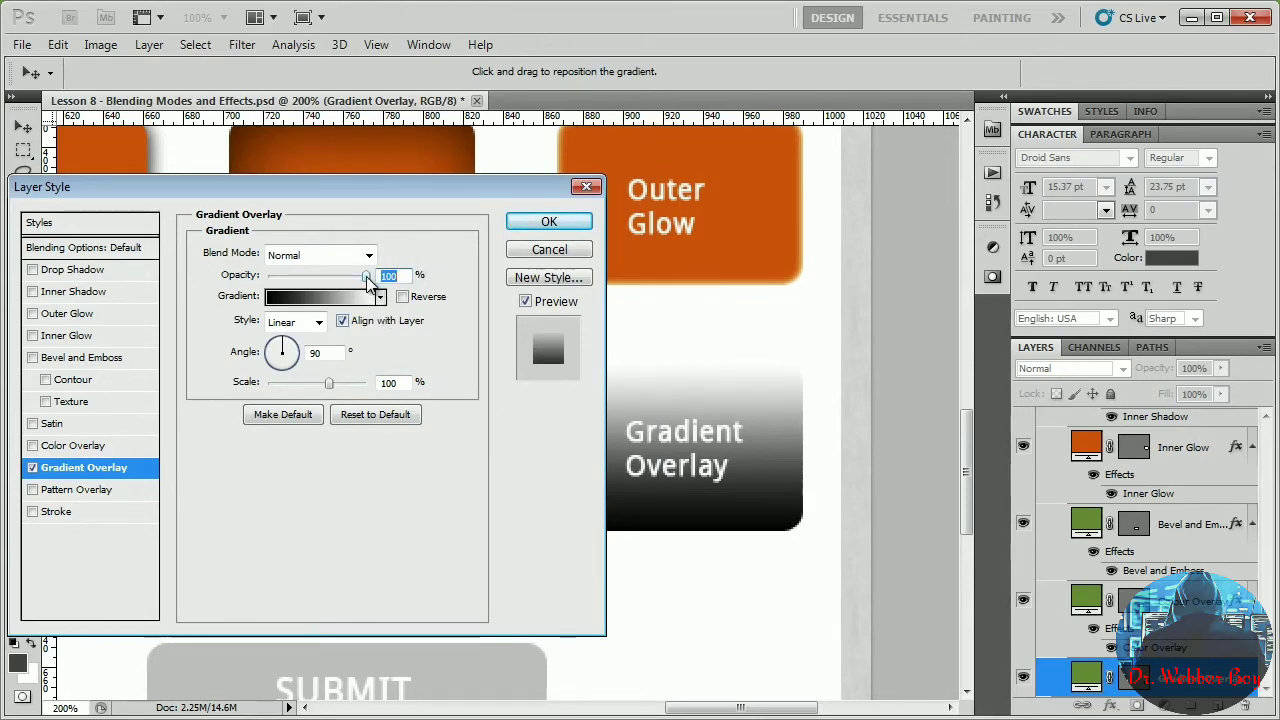
pyautogui.moveTo(367, 282); pyautogui.dragTo(309, 285)
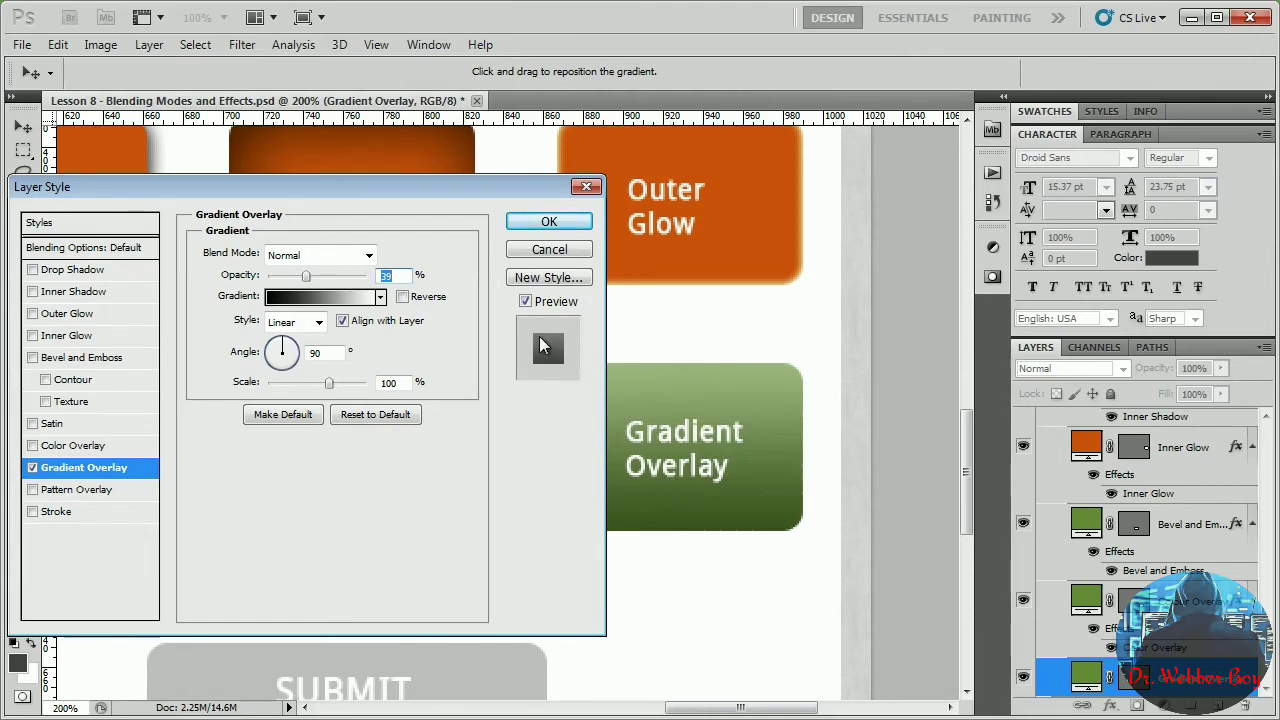
pyautogui.click(549, 221)
pyautogui.press('z')
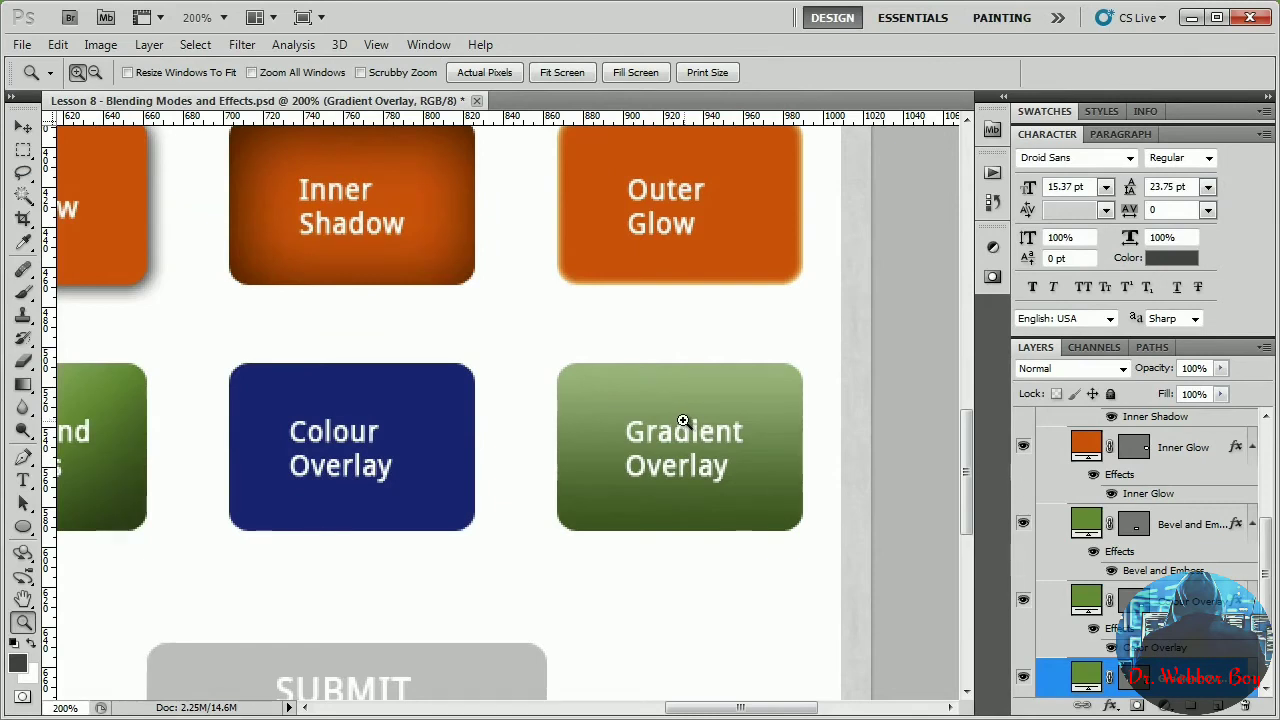
# Recolor the Gradient Overlay layer's fill with the blue sampled from the Colour Overlay rectangle (1a2980).
pyautogui.scroll(-2, 1148, 520)
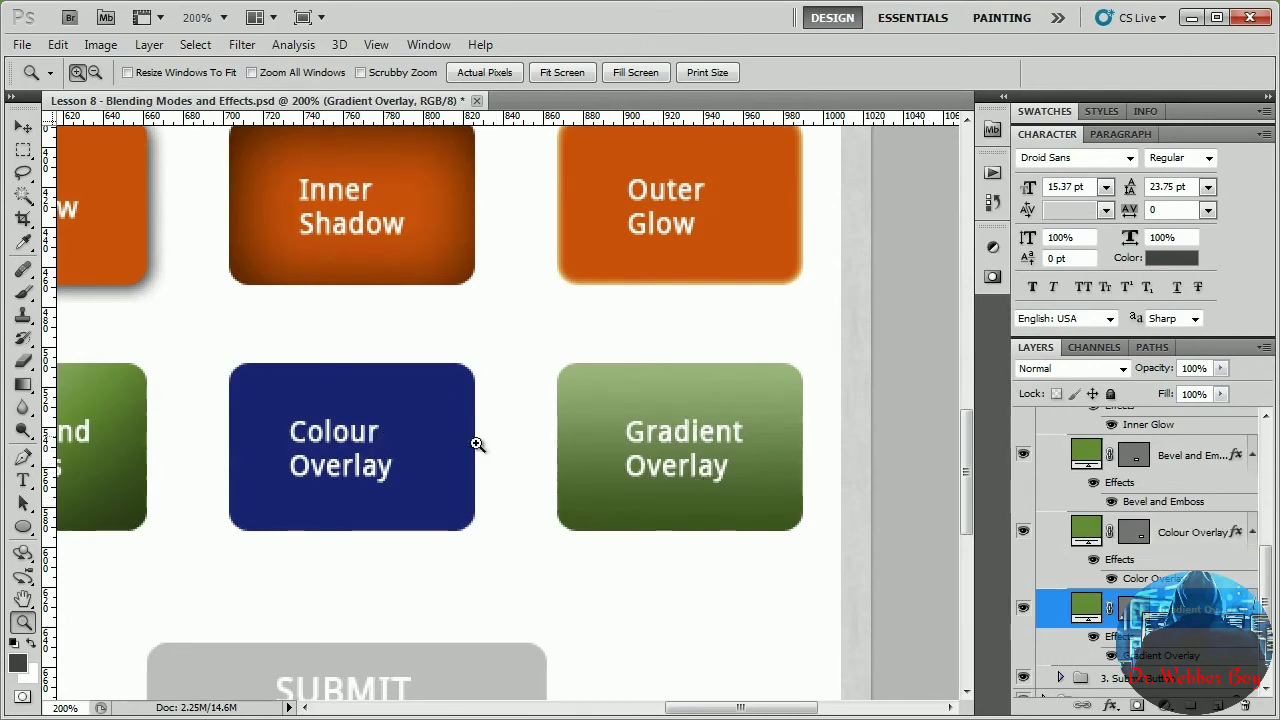
pyautogui.doubleClick(1089, 611)
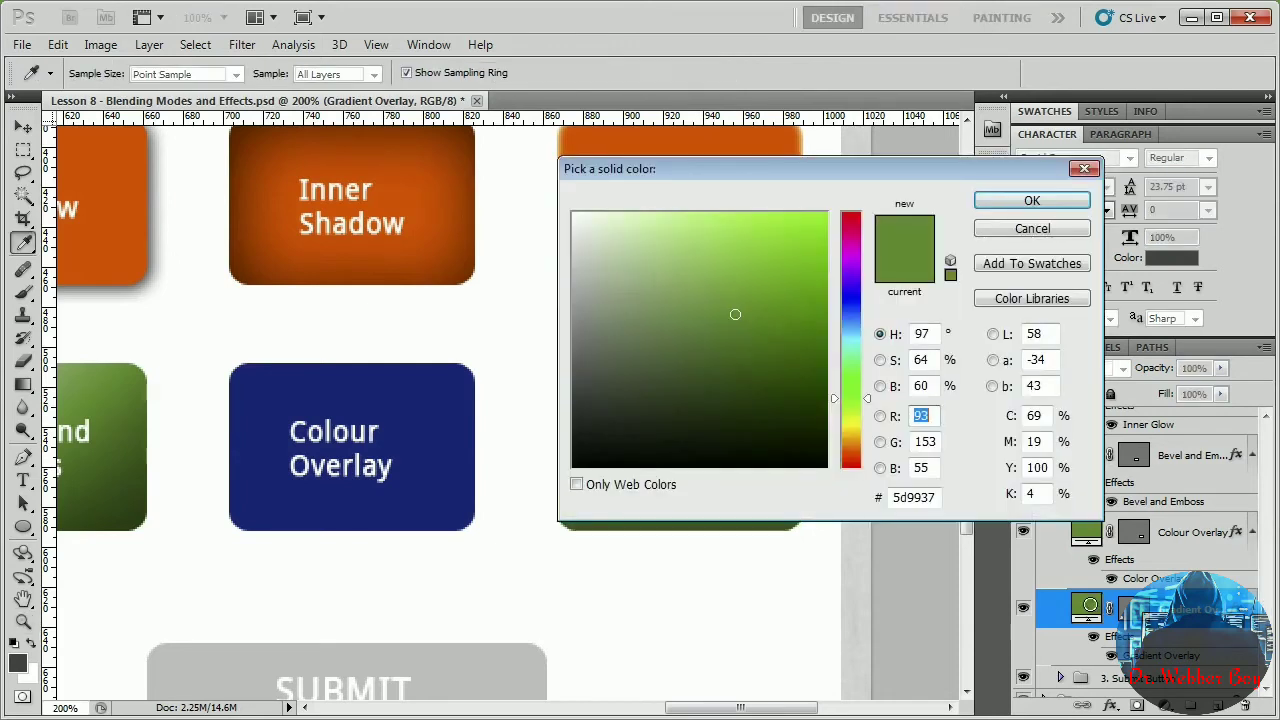
pyautogui.click(440, 428)
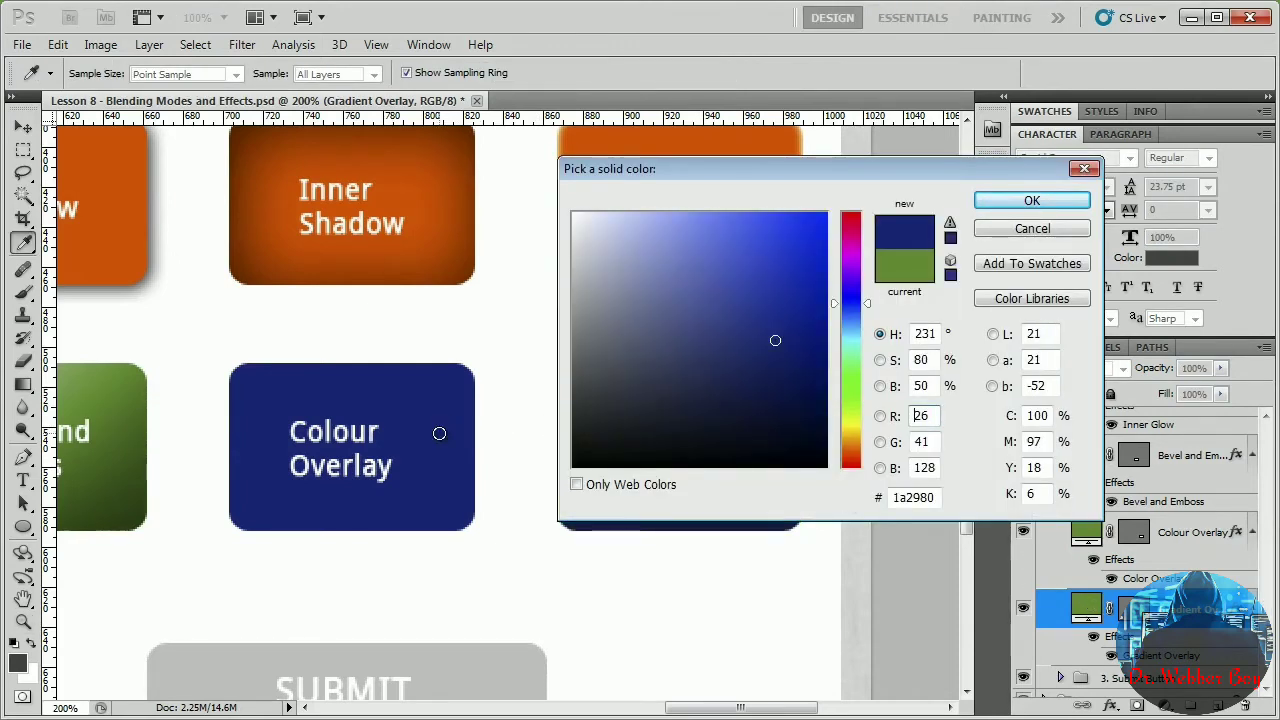
pyautogui.click(1017, 199)
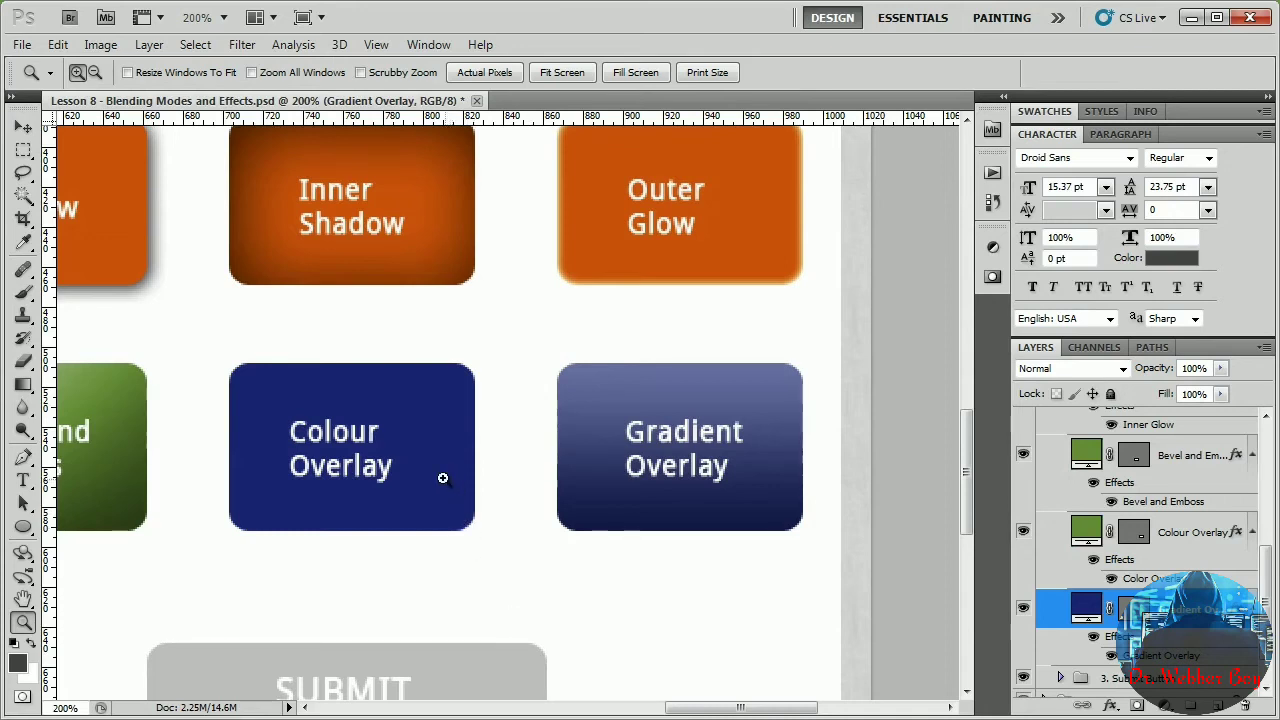
# View the document at actual pixels and compare the example shapes with the exercise shapes, including both SUBMIT buttons.
pyautogui.rightClick(402, 474)
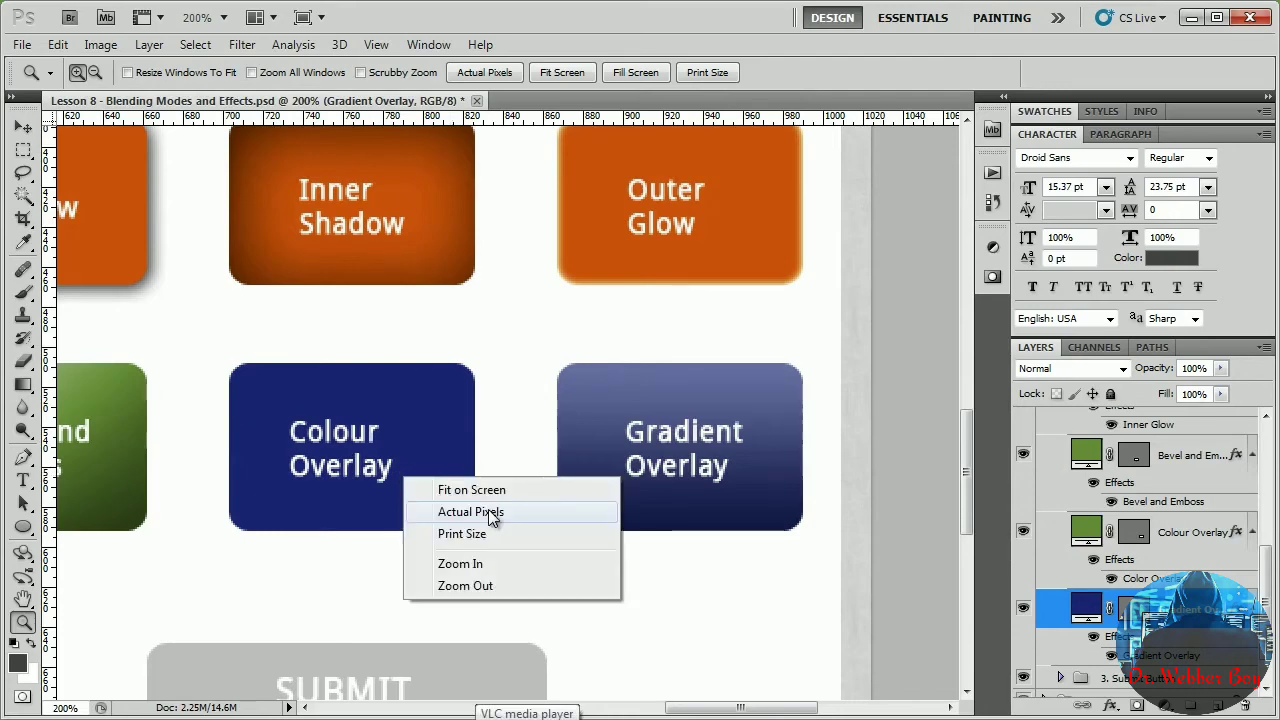
pyautogui.click(488, 511)
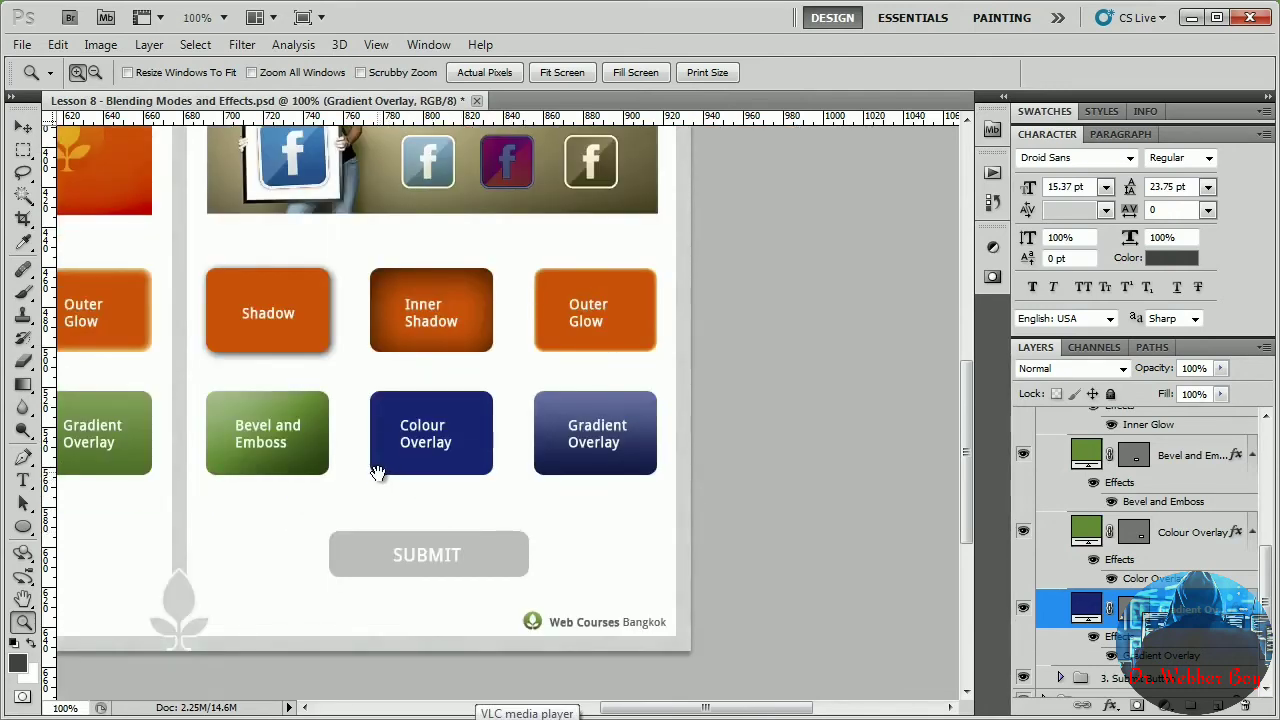
pyautogui.moveTo(382, 477); pyautogui.dragTo(657, 468)
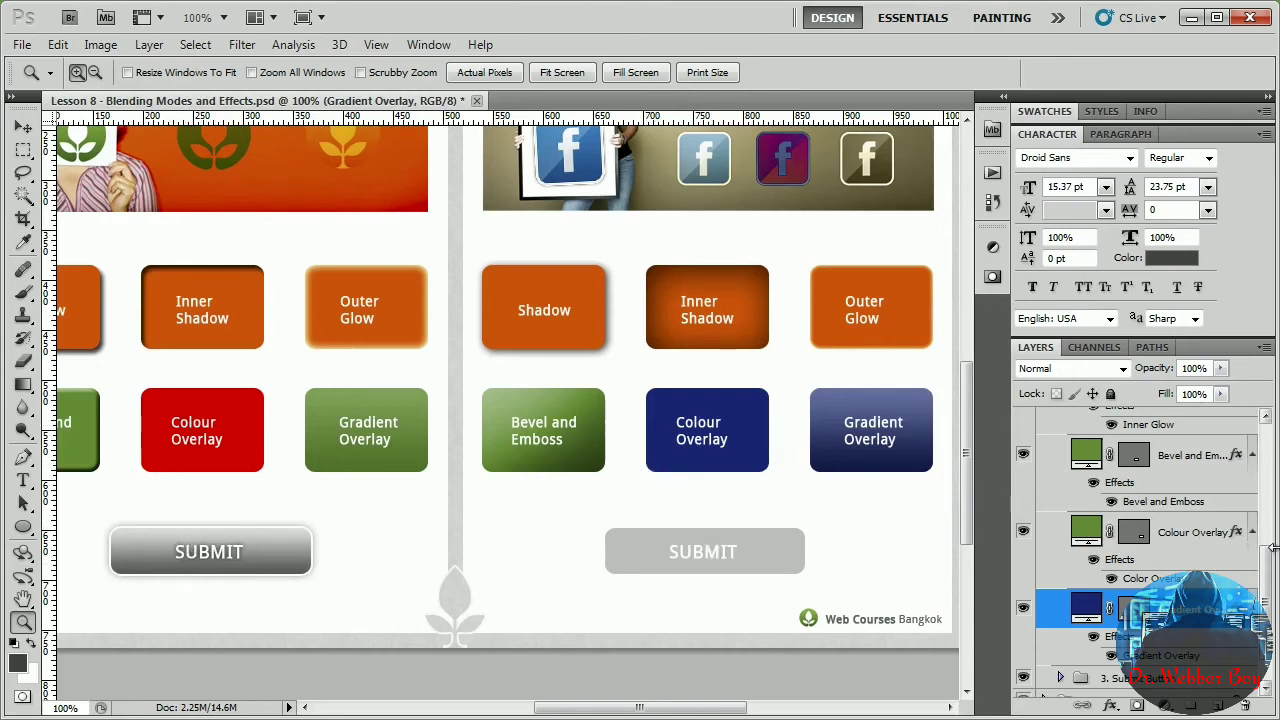
# Expand the 3. Submit Button layer group and toggle the Button Bg layer's visibility to identify its shape.
pyautogui.moveTo(1272, 562); pyautogui.dragTo(1272, 585)
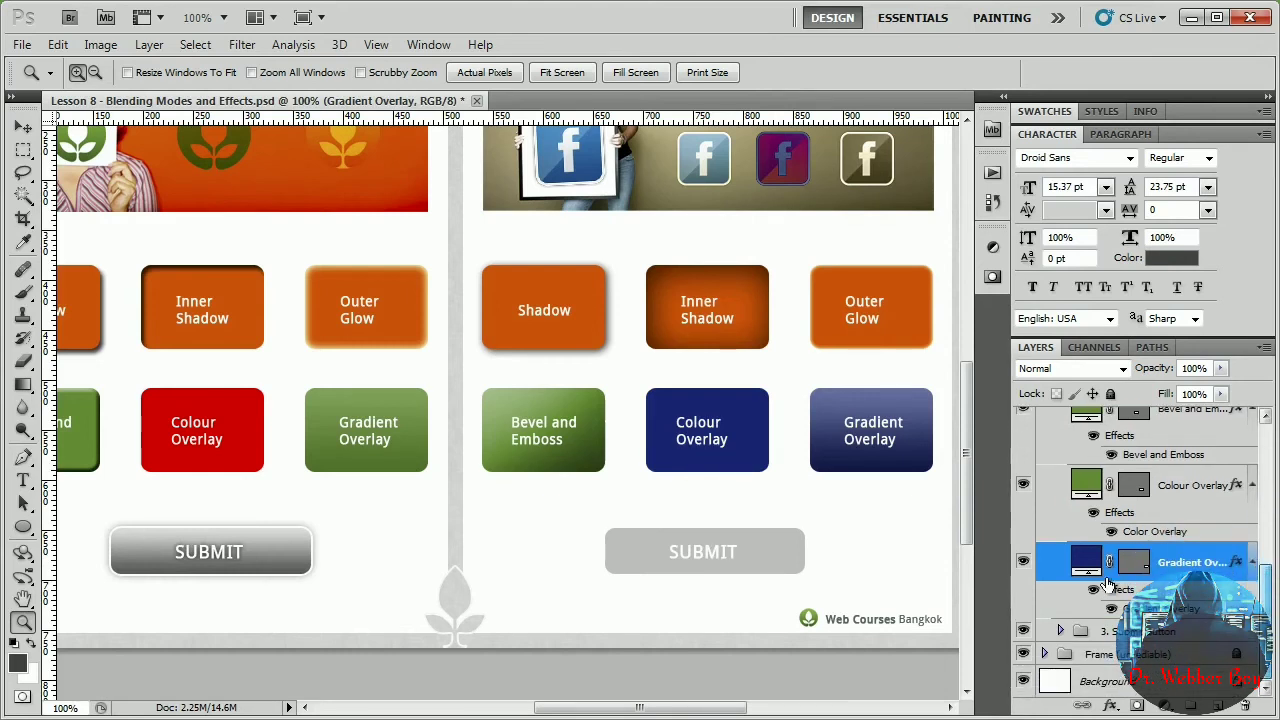
pyautogui.click(1061, 631)
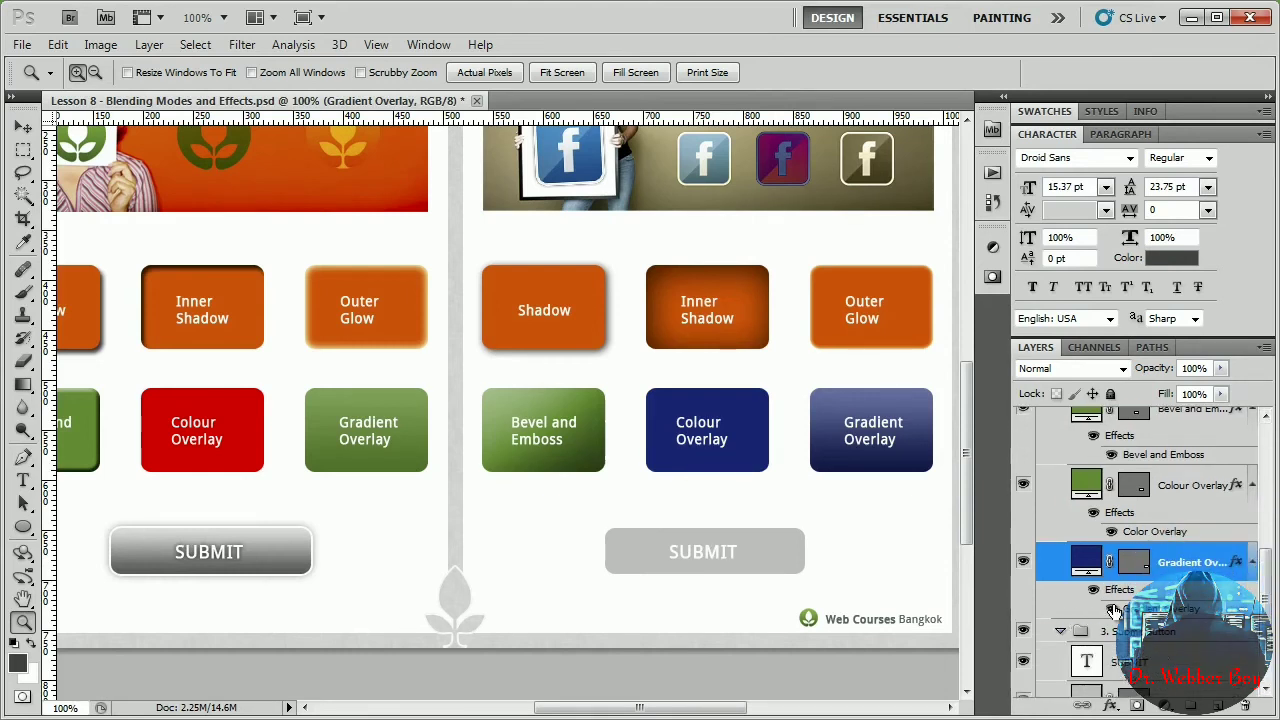
pyautogui.scroll(-3, 1112, 608)
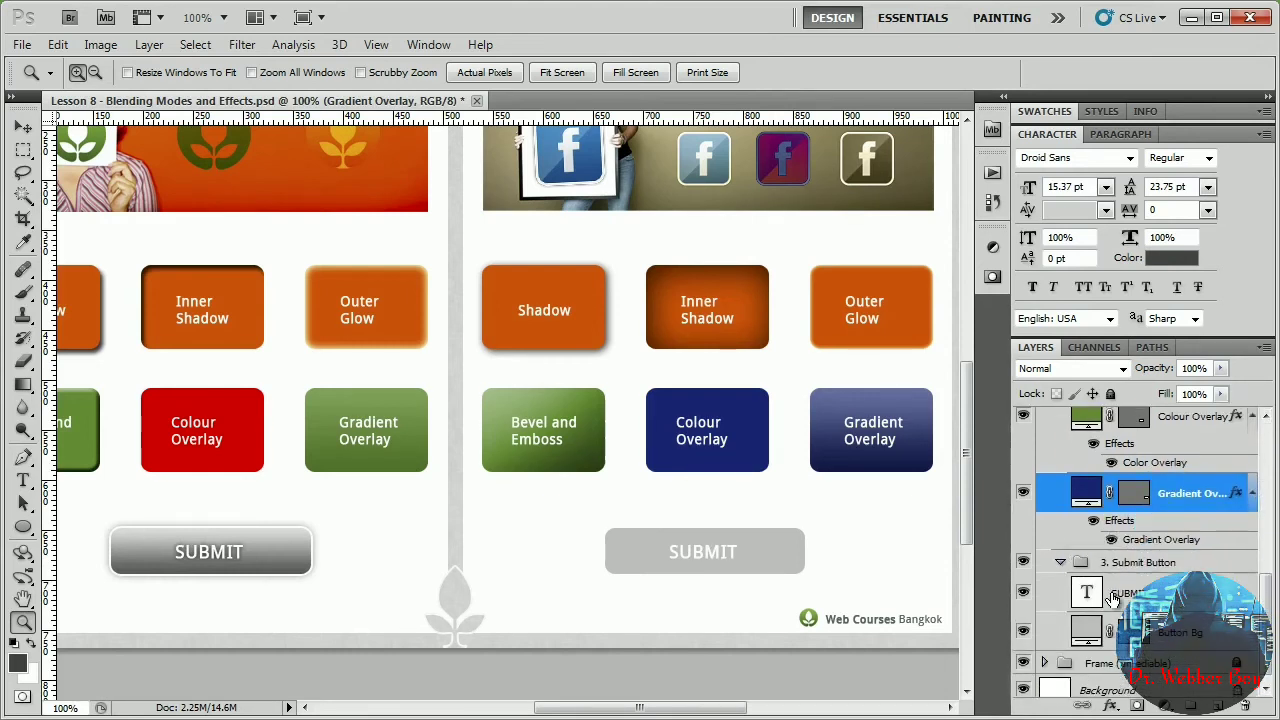
pyautogui.click(1024, 623)
pyautogui.click(1024, 623)
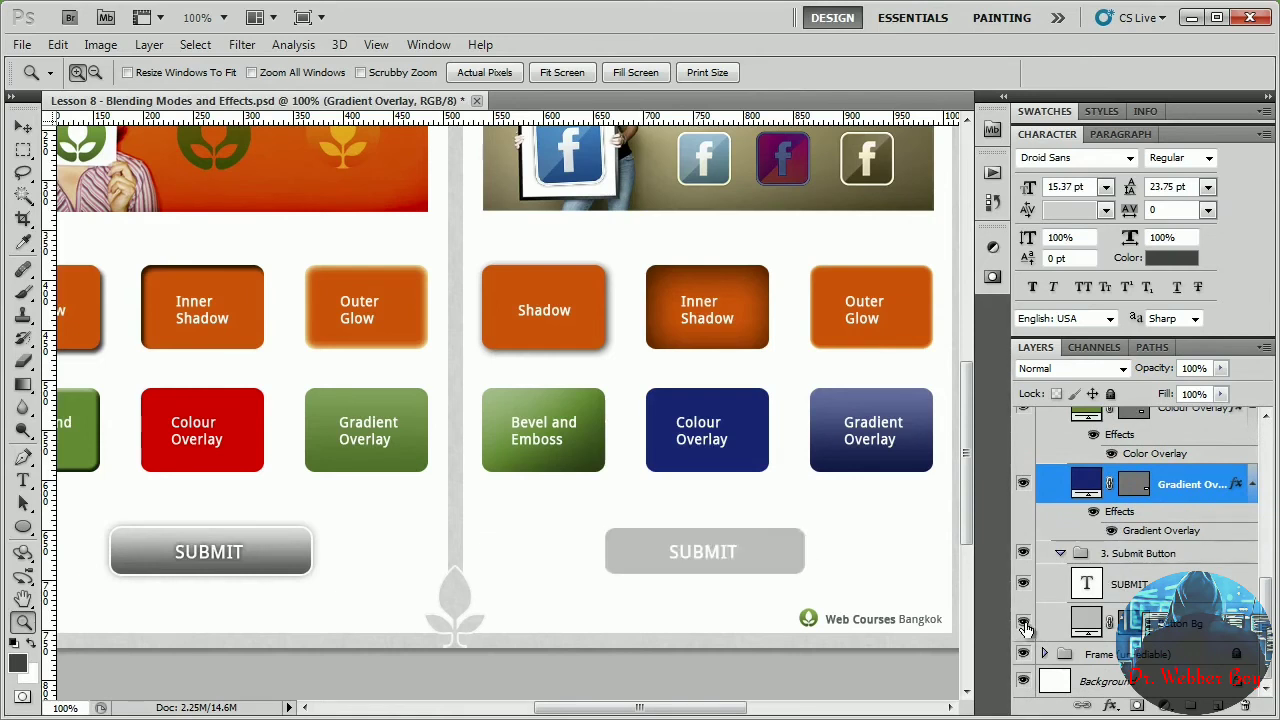
# Copy the Drop Shadow effect from the example SUBMIT text layer in the Frame group to the exercise's SUBMIT text layer.
pyautogui.click(1043, 655)
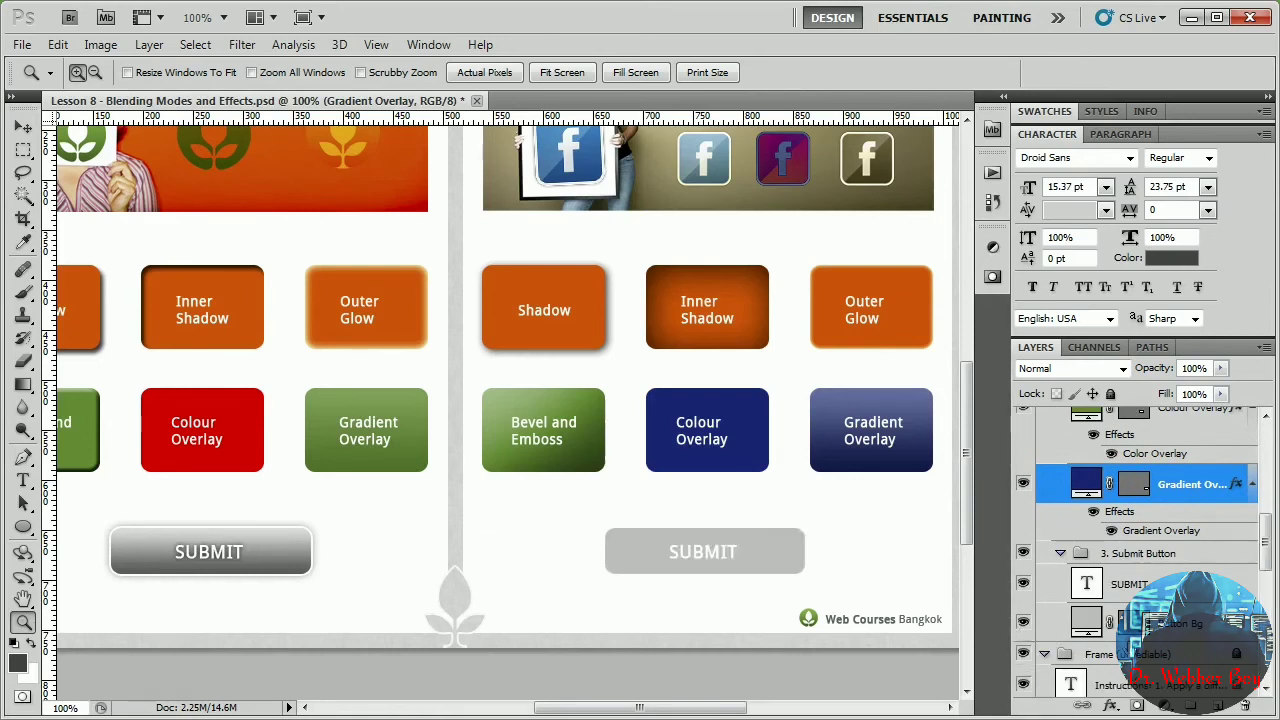
pyautogui.moveTo(1267, 560); pyautogui.dragTo(1270, 602)
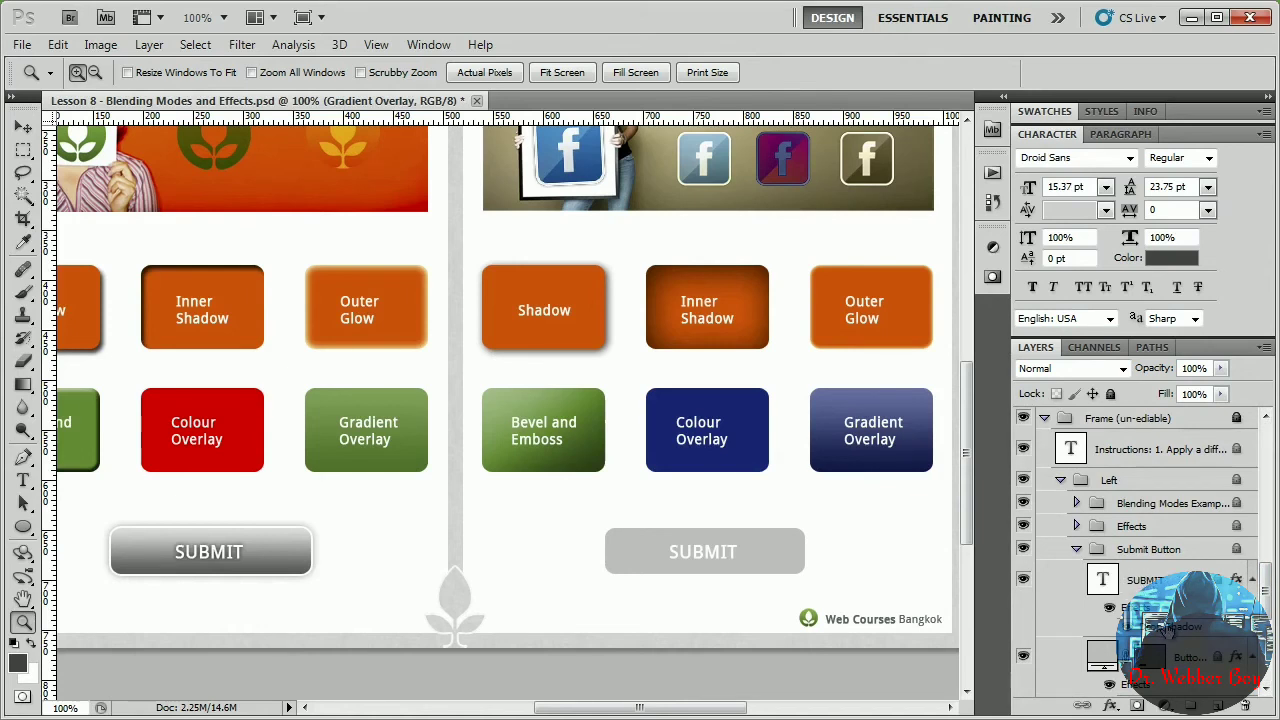
pyautogui.press('alt')
pyautogui.moveTo(1165, 628); pyautogui.dragTo(1150, 458)
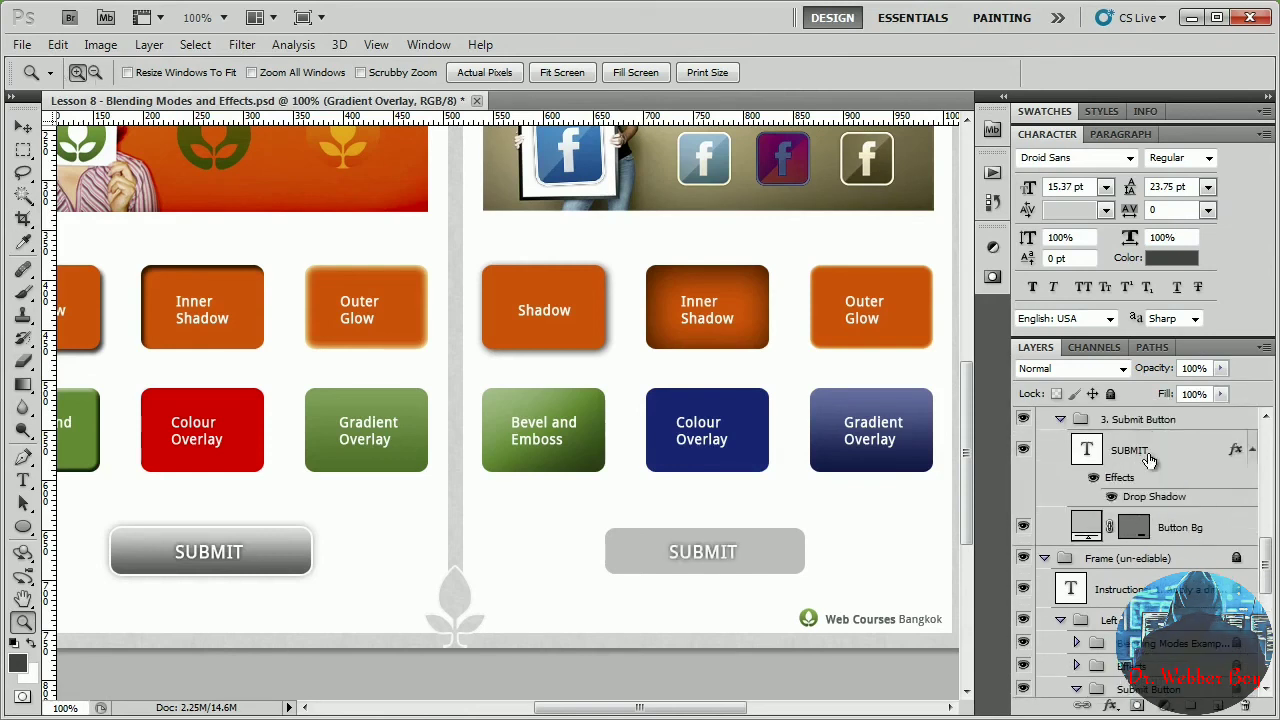
# Enlarge the layer list area and copy the example button background's Drop Shadow effect to the exercise's Button Bg layer.
pyautogui.moveTo(1265, 560); pyautogui.dragTo(1271, 598)
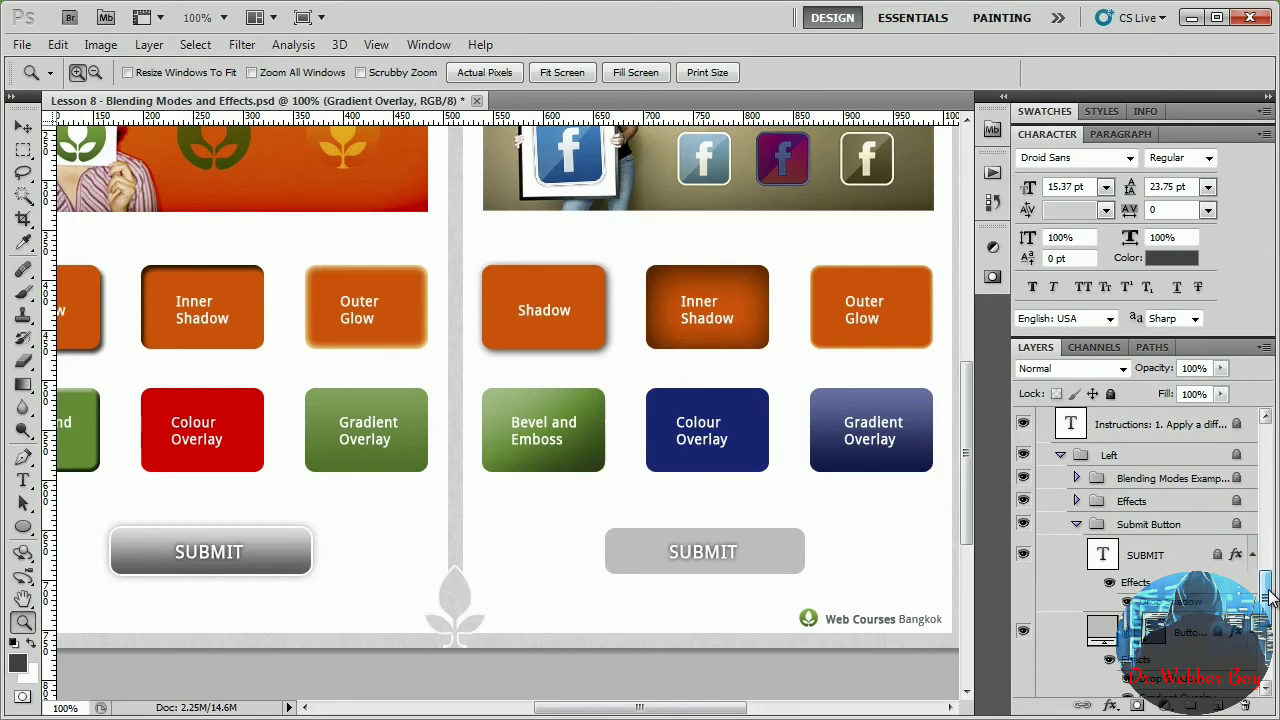
pyautogui.click(1052, 140)
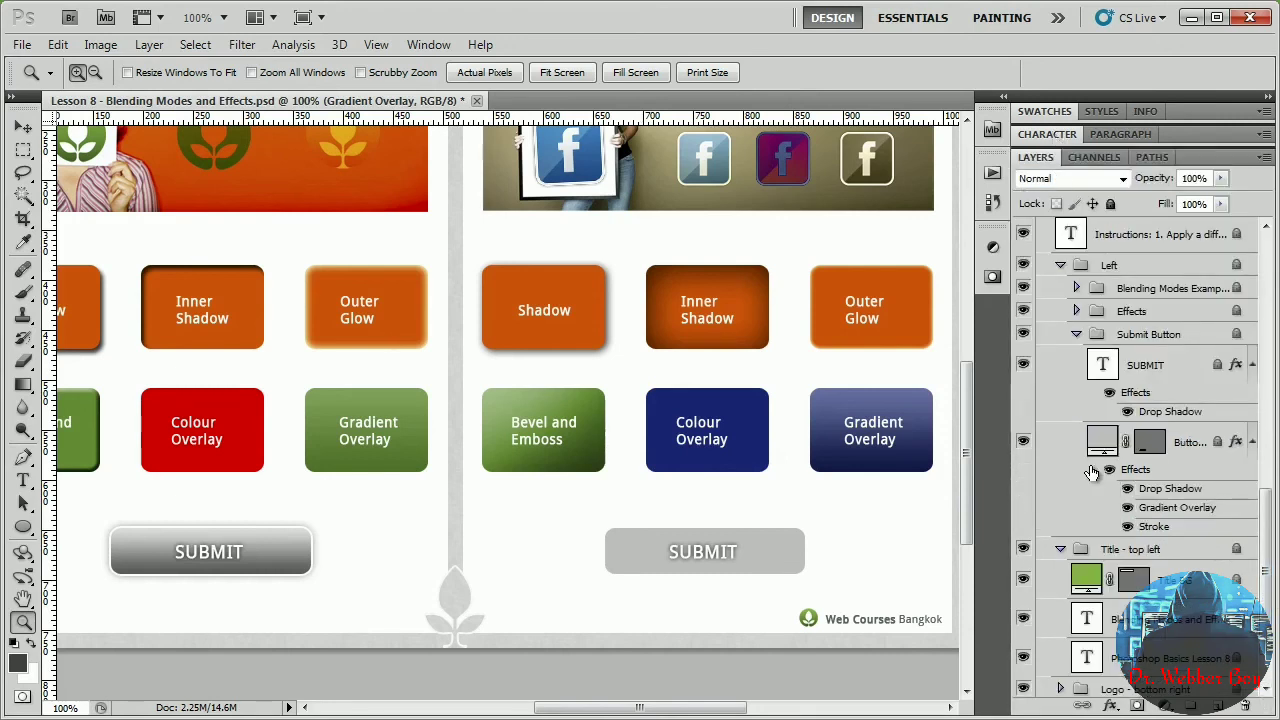
pyautogui.moveTo(1268, 562); pyautogui.dragTo(1270, 510)
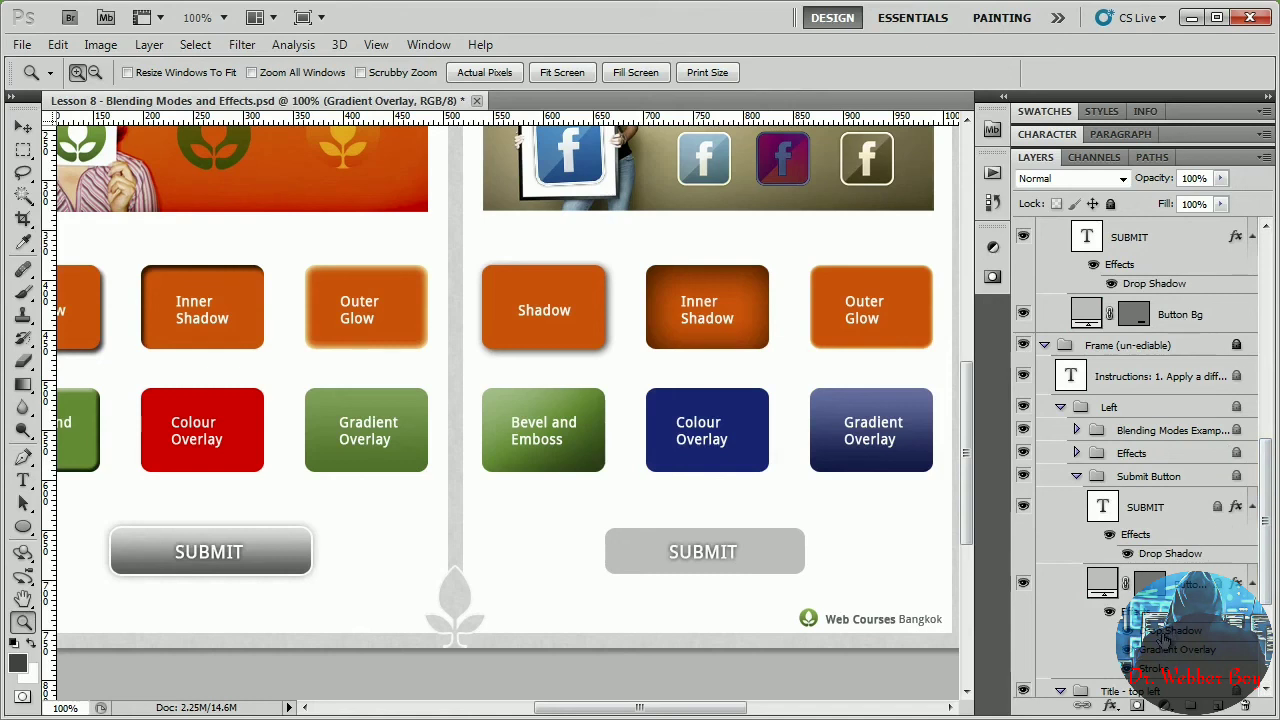
pyautogui.press('alt')
pyautogui.moveTo(1160, 632); pyautogui.dragTo(1181, 330)
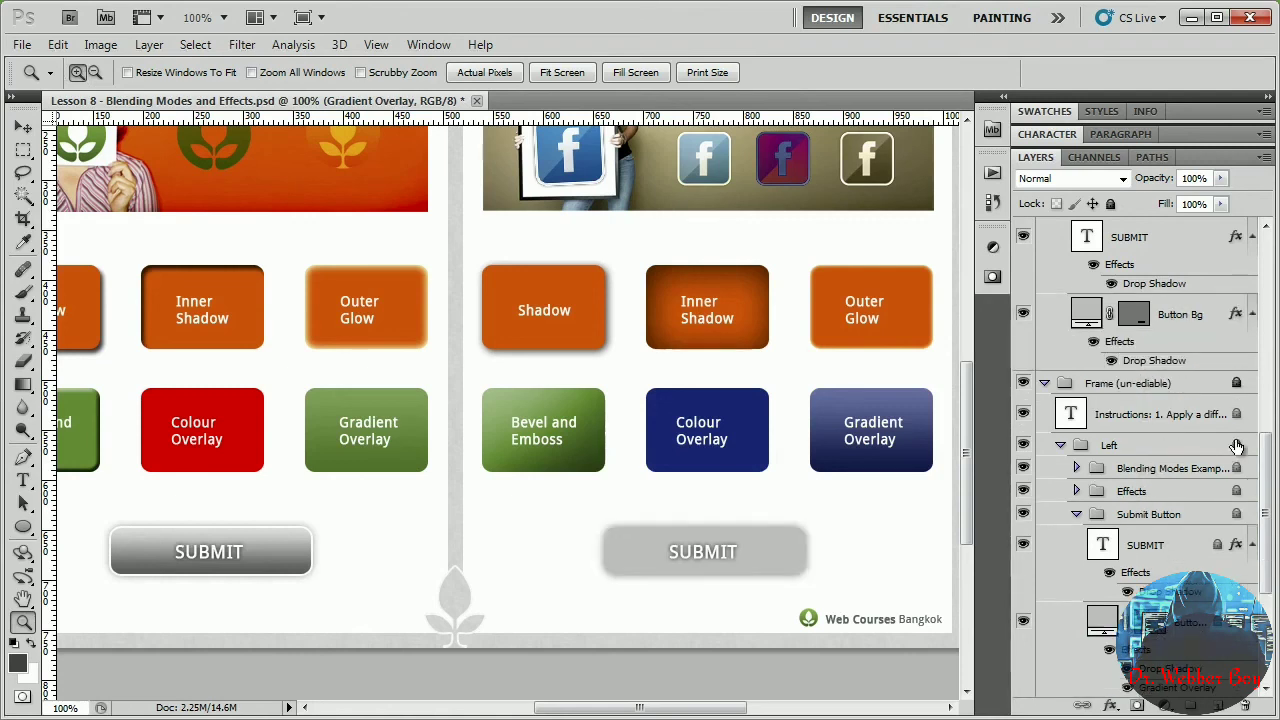
# Copy the Gradient Overlay and Stroke effects from the example button background to the exercise's Button Bg layer.
pyautogui.click(1265, 562)
pyautogui.moveTo(1265, 562); pyautogui.dragTo(1265, 563)
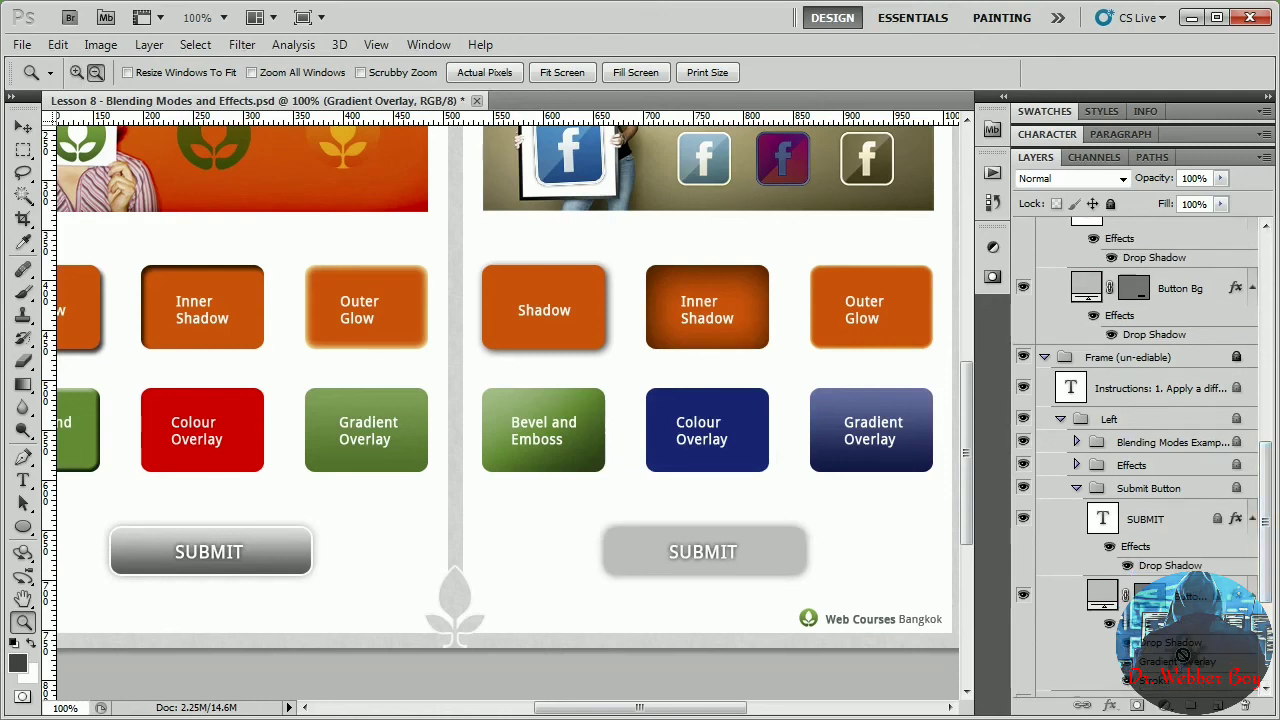
pyautogui.moveTo(1183, 655); pyautogui.dragTo(1187, 315)
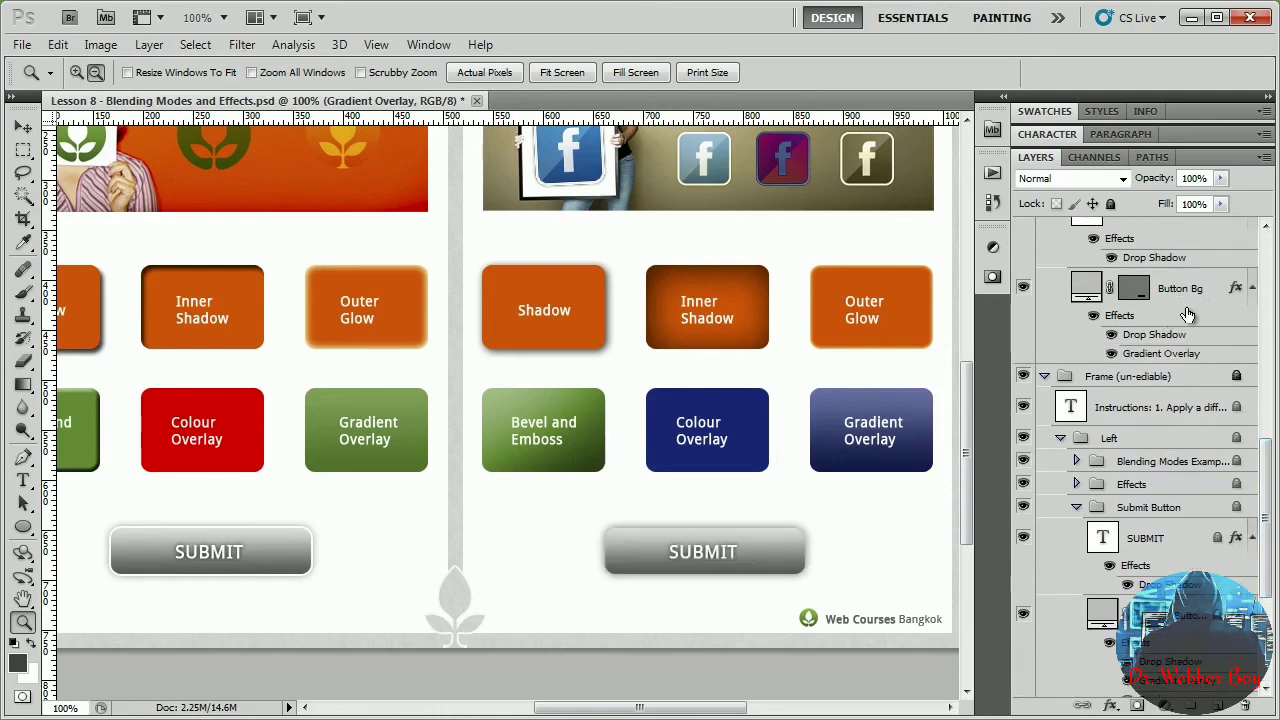
pyautogui.moveTo(1265, 582); pyautogui.dragTo(1265, 602)
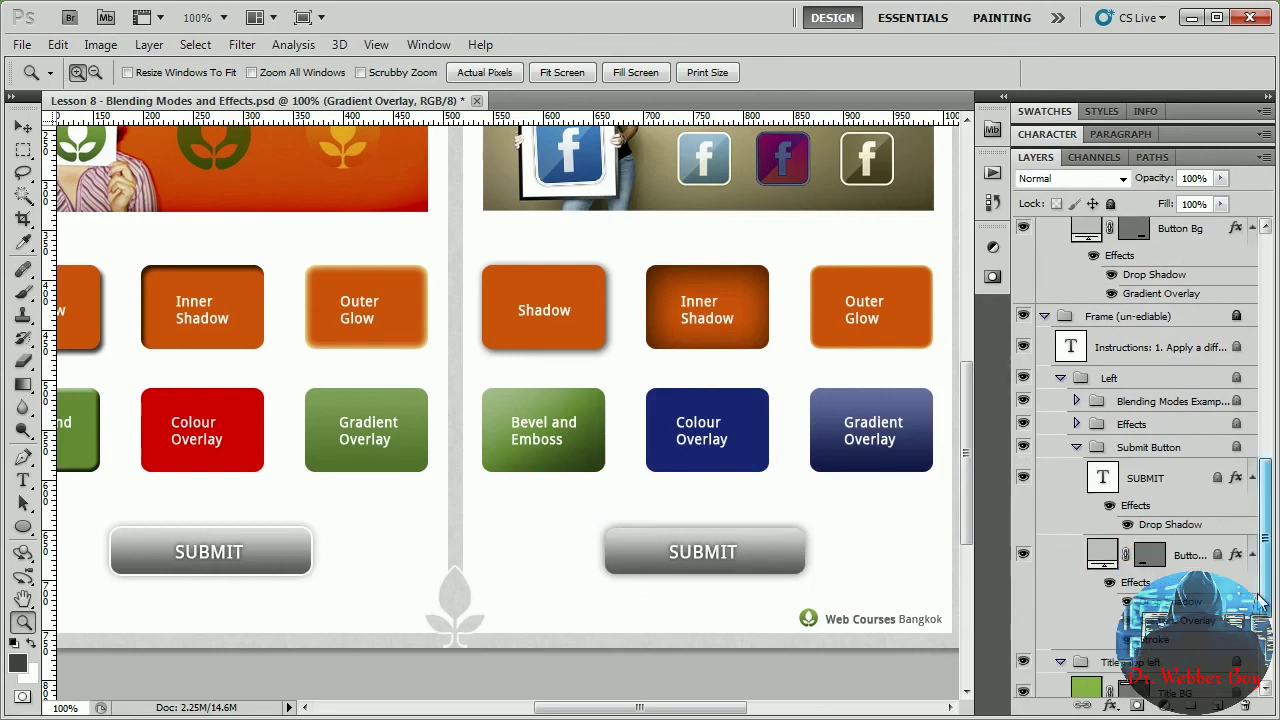
pyautogui.moveTo(1175, 643); pyautogui.dragTo(1163, 229)
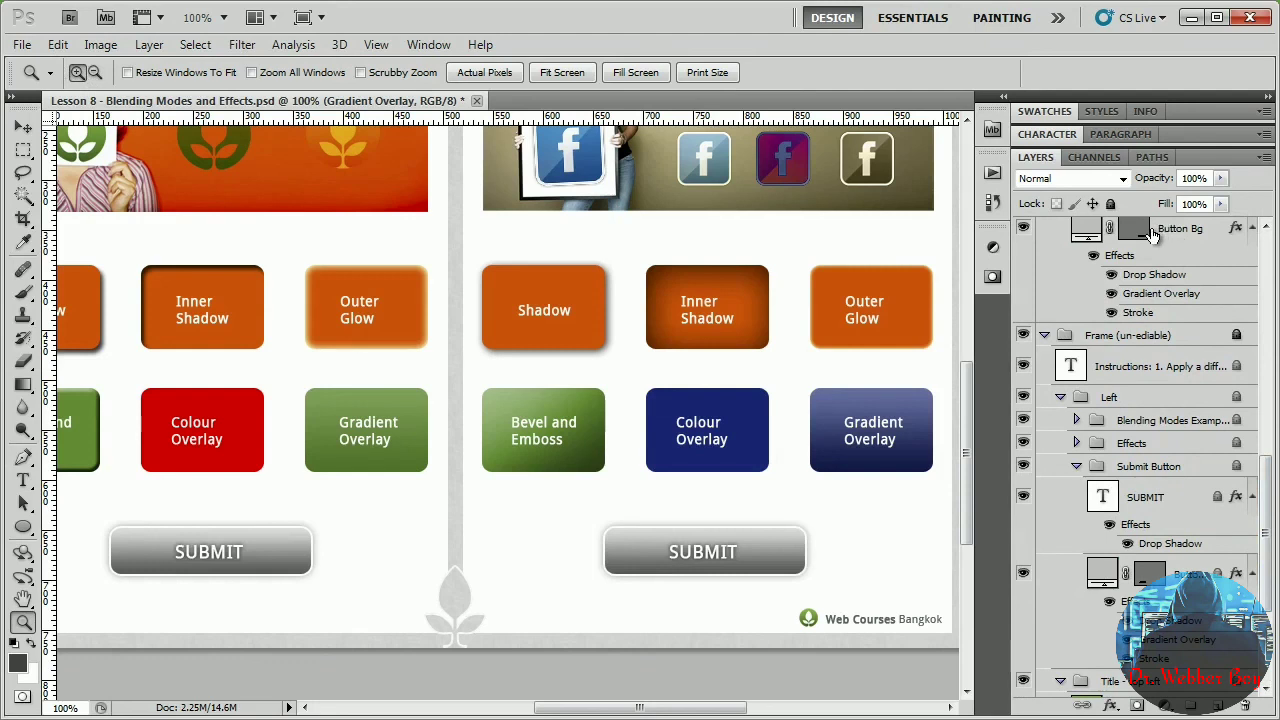